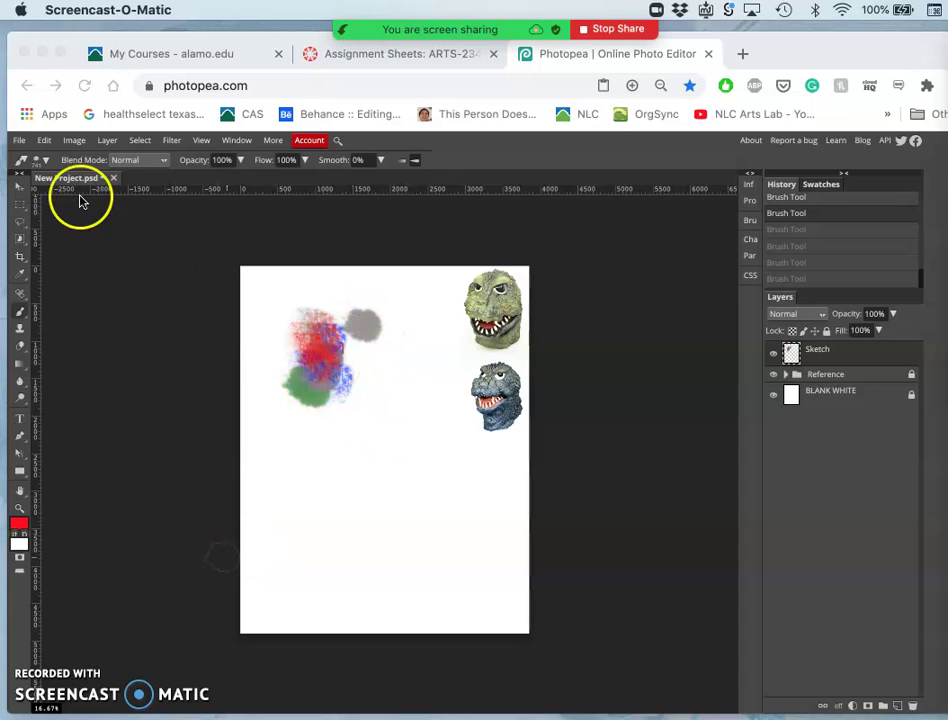
Stamp a red blob with the Brush tool, set the brush size to 908 px, and paint a larger red blob lower on the page
{"action": "left_click", "coordinate": [19, 311]}
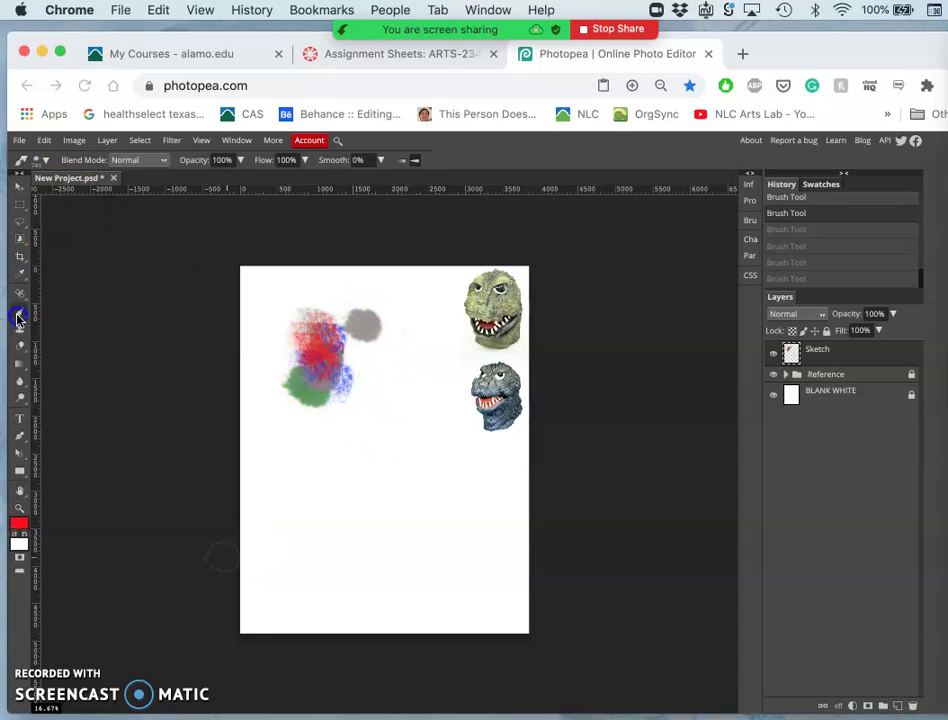
{"action": "left_click", "coordinate": [414, 381]}
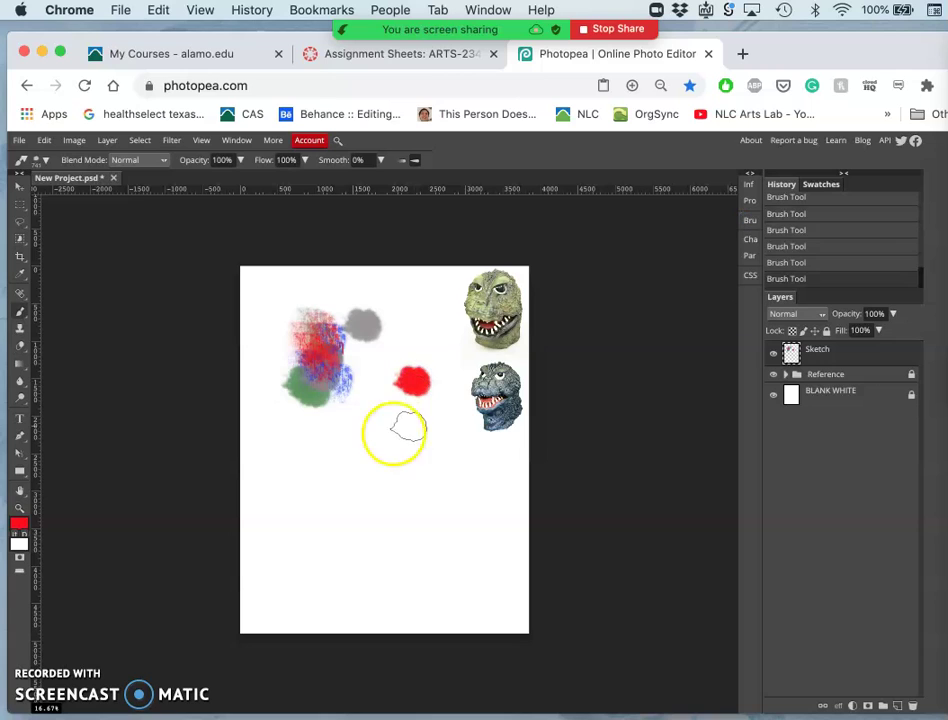
{"action": "left_click", "coordinate": [41, 161]}
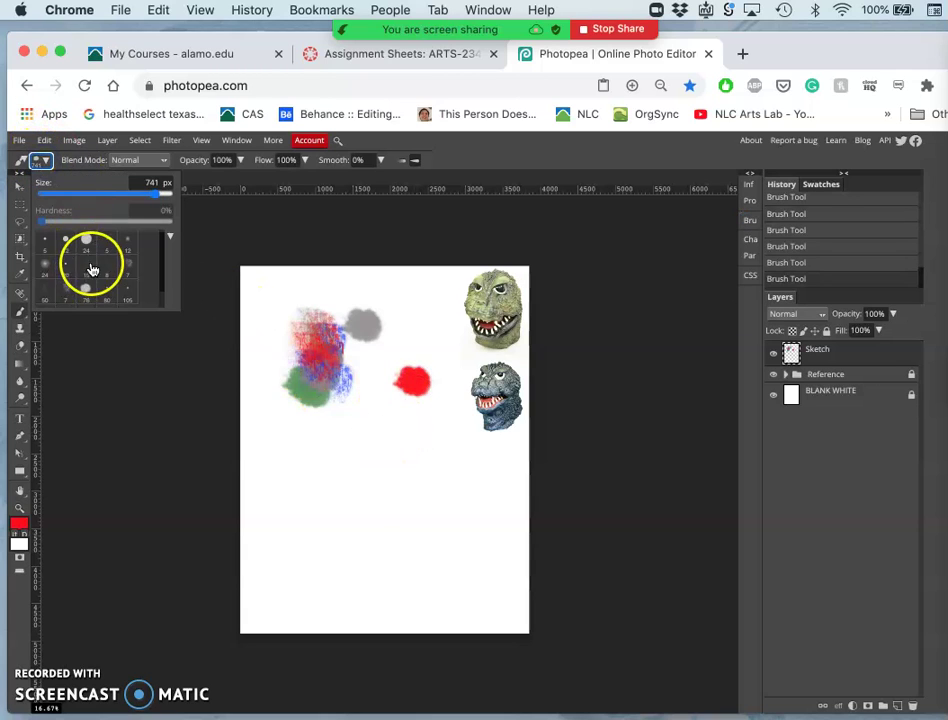
{"action": "scroll", "coordinate": [88, 268], "scroll_direction": "down", "scroll_amount": 1}
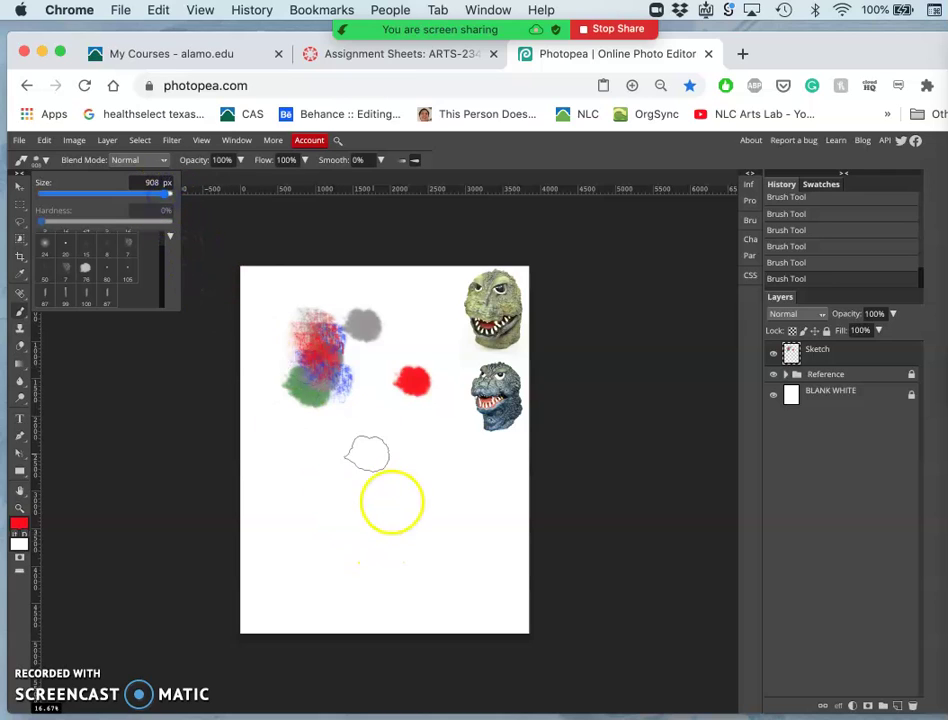
{"action": "left_click", "coordinate": [396, 510]}
{"action": "left_click_drag", "start_coordinate": [413, 499], "coordinate": [432, 502]}
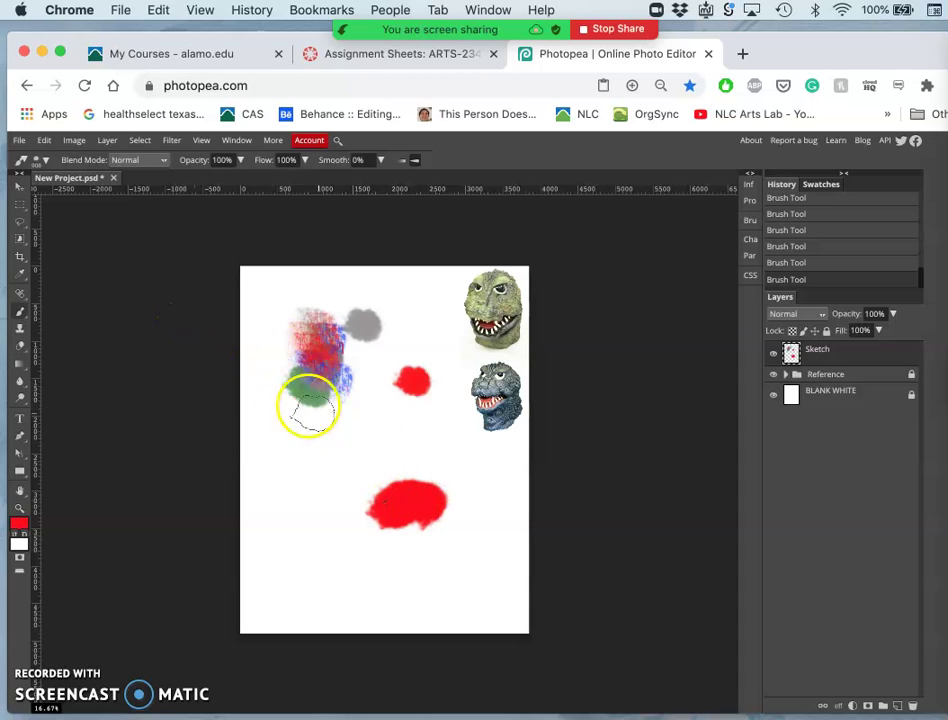
Examine the soft, feathered edge of the large red blob up close
{"action": "left_click", "coordinate": [46, 161]}
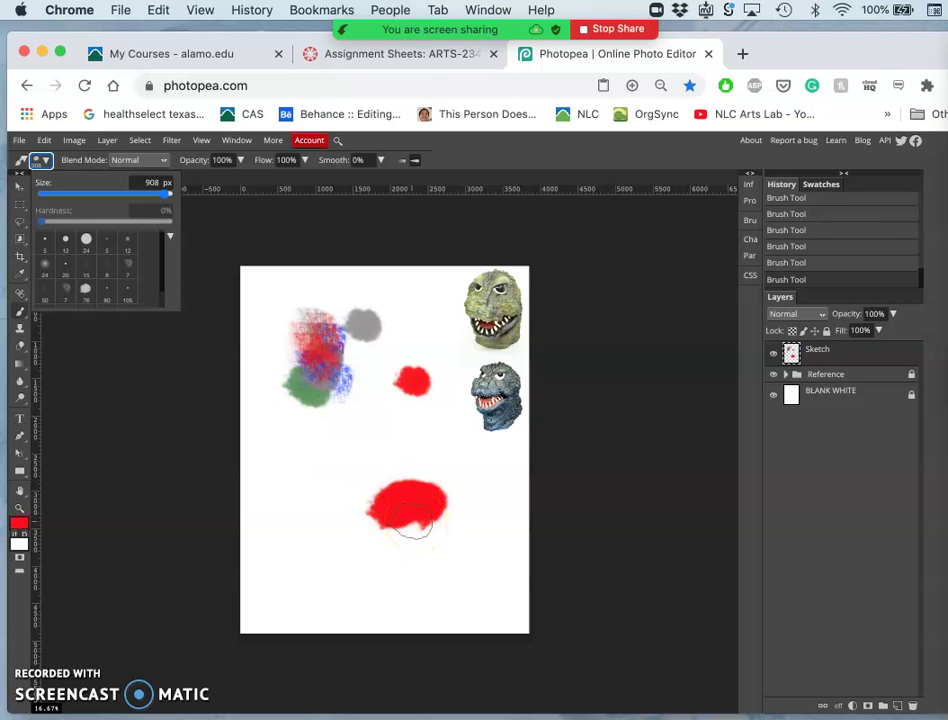
{"action": "left_click", "coordinate": [605, 434]}
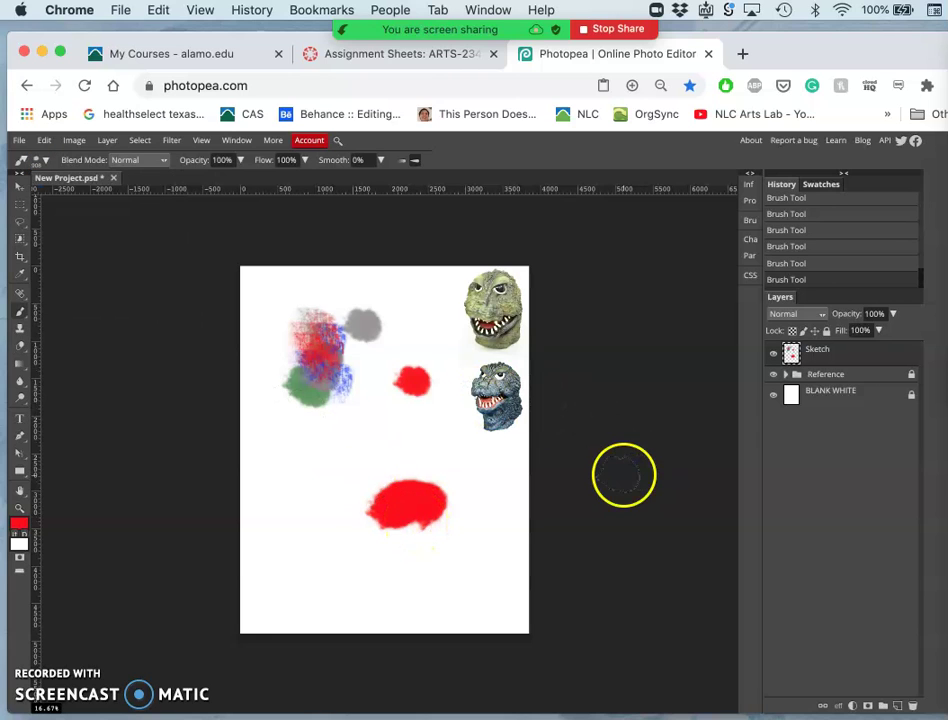
{"action": "scroll", "coordinate": [623, 475], "scroll_direction": "up", "scroll_amount": 8}
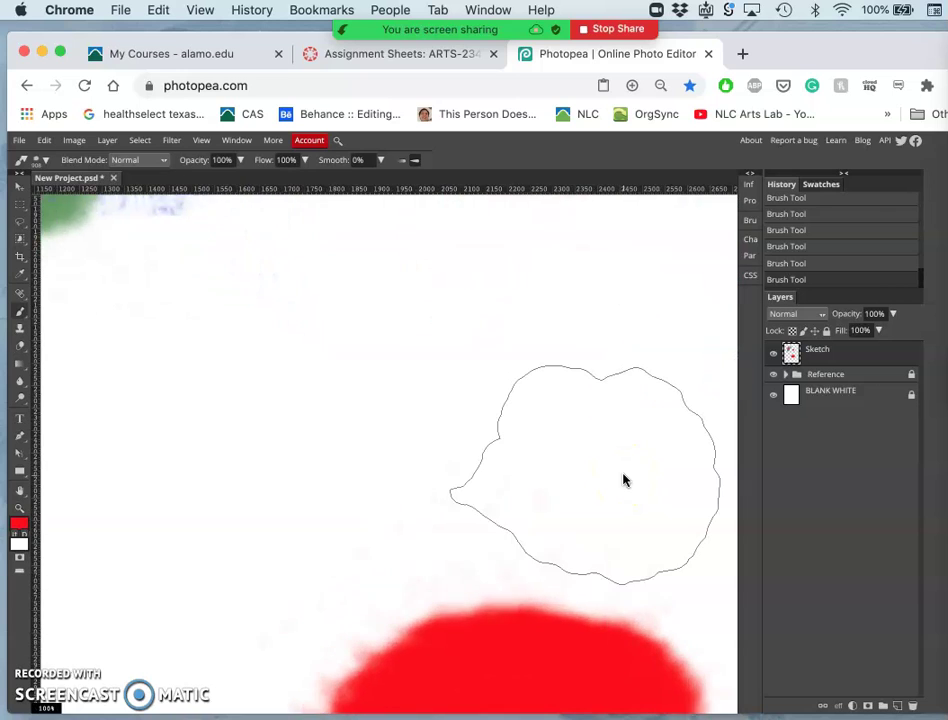
{"action": "scroll", "coordinate": [623, 480], "scroll_direction": "down", "scroll_amount": 5}
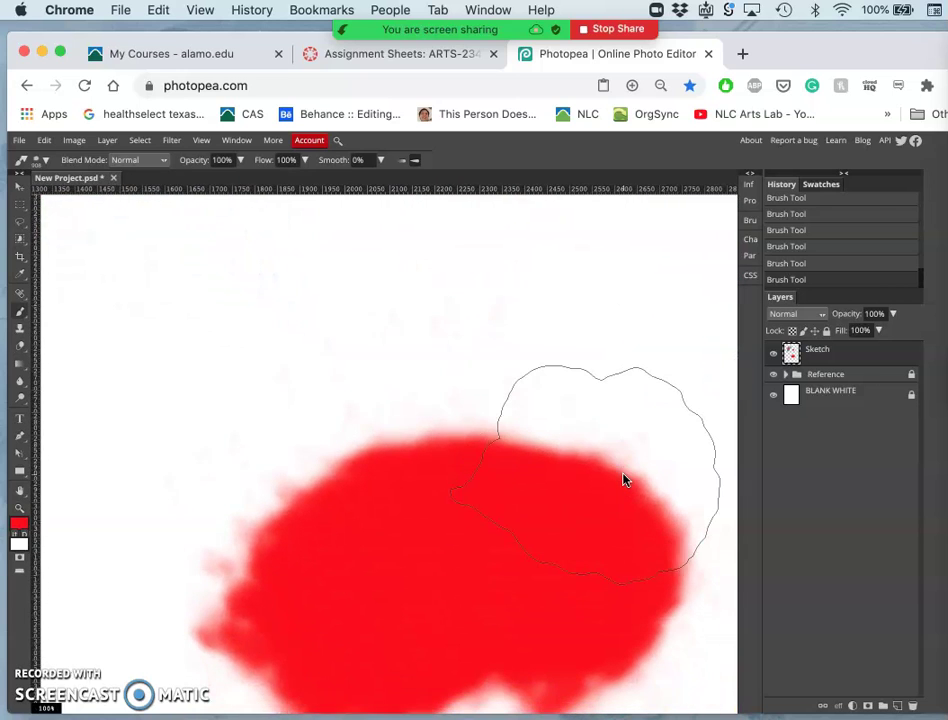
{"action": "mouse_move", "coordinate": [623, 480]}
{"action": "left_mouse_down"}
{"action": "mouse_move", "coordinate": [477, 528]}
{"action": "mouse_move", "coordinate": [460, 561]}
{"action": "mouse_move", "coordinate": [482, 593]}
{"action": "mouse_move", "coordinate": [453, 536]}
{"action": "mouse_move", "coordinate": [410, 498]}
{"action": "left_mouse_up"}
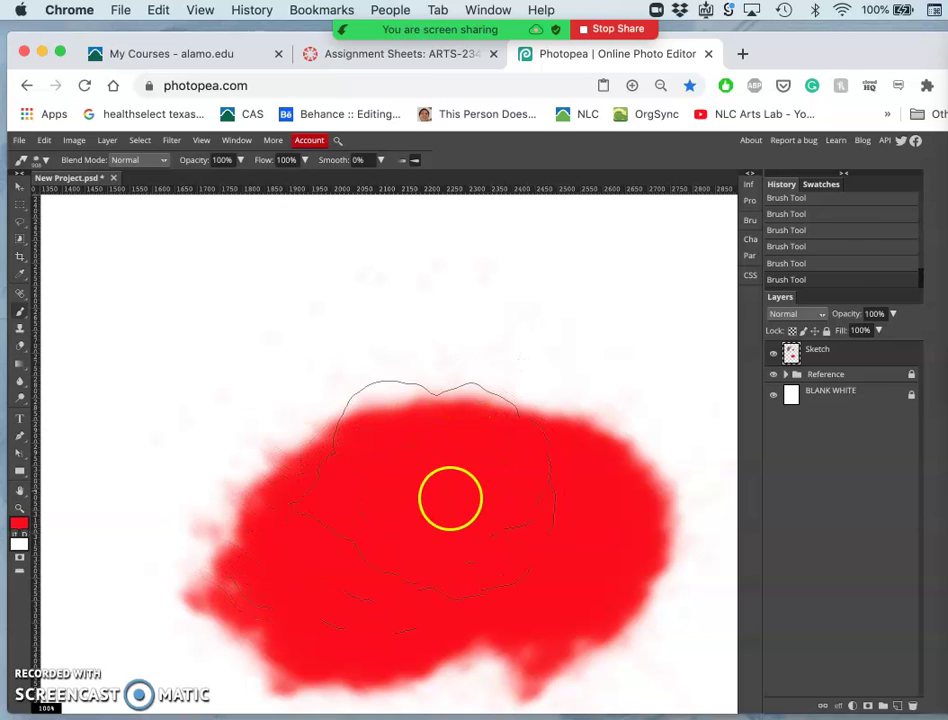
{"action": "scroll", "coordinate": [451, 404], "scroll_direction": "up", "scroll_amount": 3}
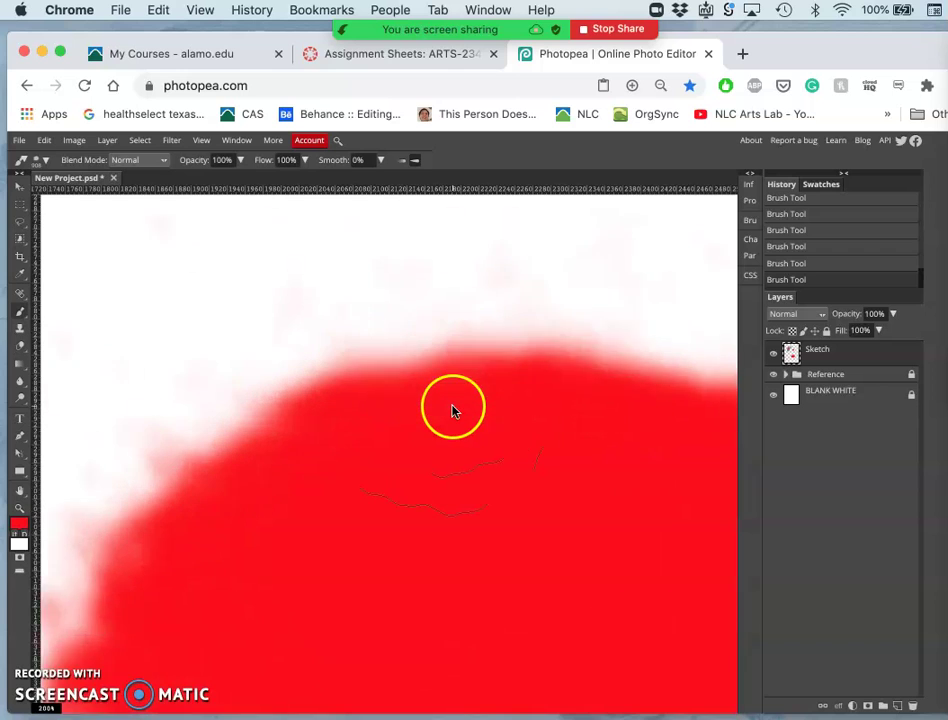
{"action": "scroll", "coordinate": [451, 409], "scroll_direction": "up", "scroll_amount": 2}
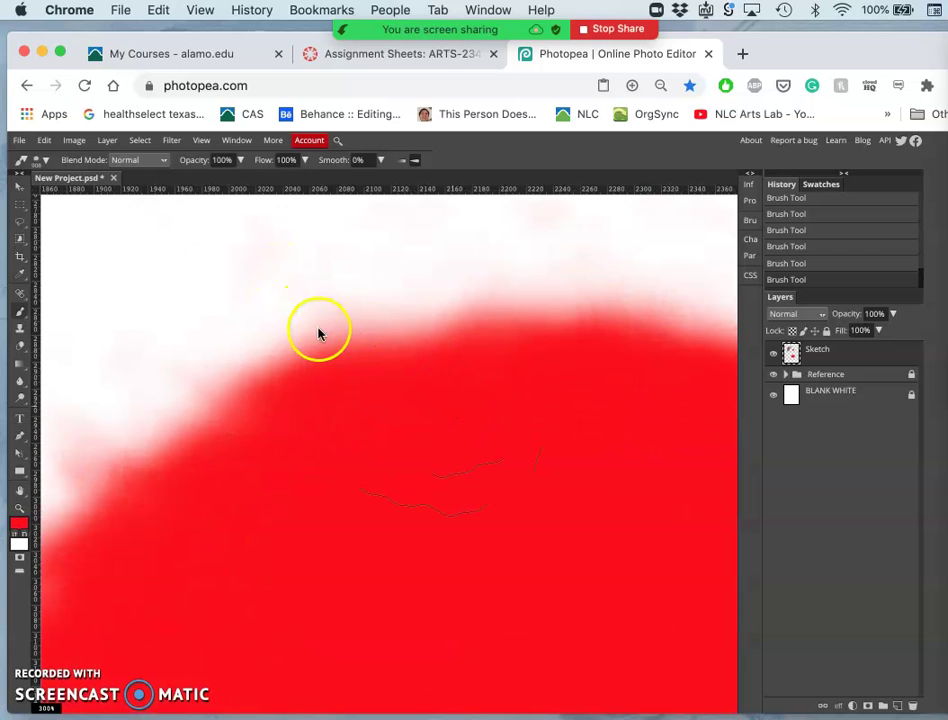
{"action": "scroll", "coordinate": [319, 333], "scroll_direction": "down", "scroll_amount": 10}
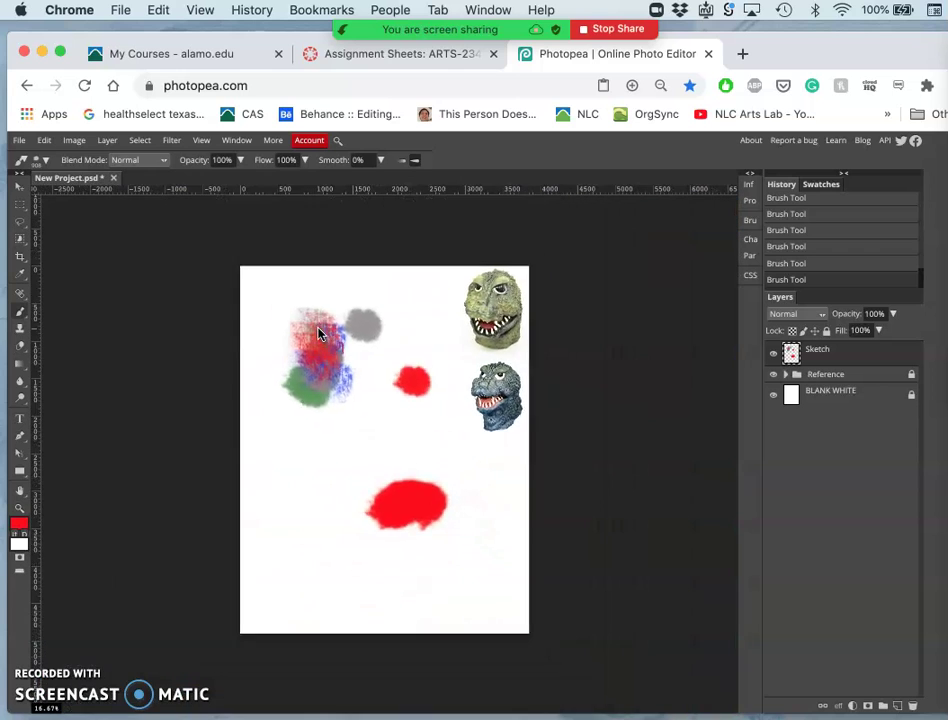
Choose the textured brush preset, set its size to 902 px, and paint red stamps and a broad stroke across the page
{"action": "left_click", "coordinate": [44, 162]}
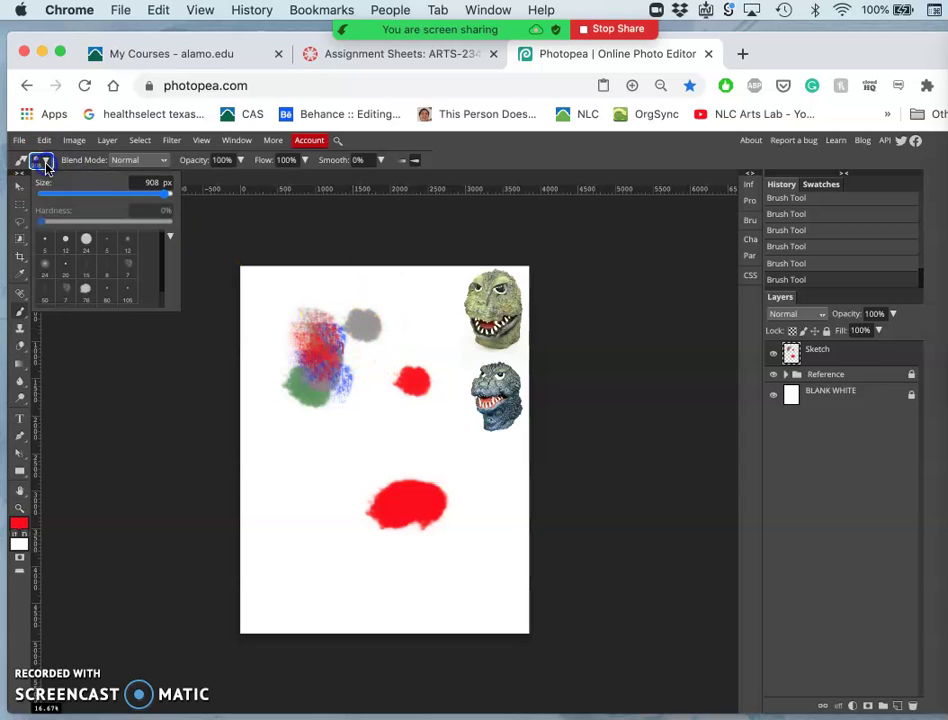
{"action": "left_click", "coordinate": [63, 292]}
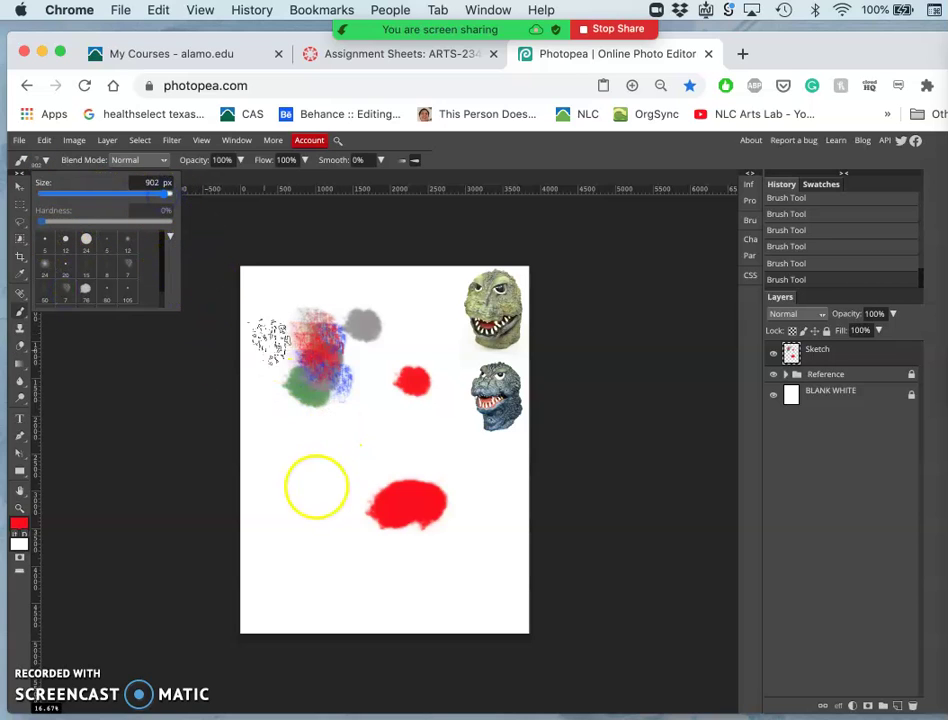
{"action": "left_click", "coordinate": [317, 505]}
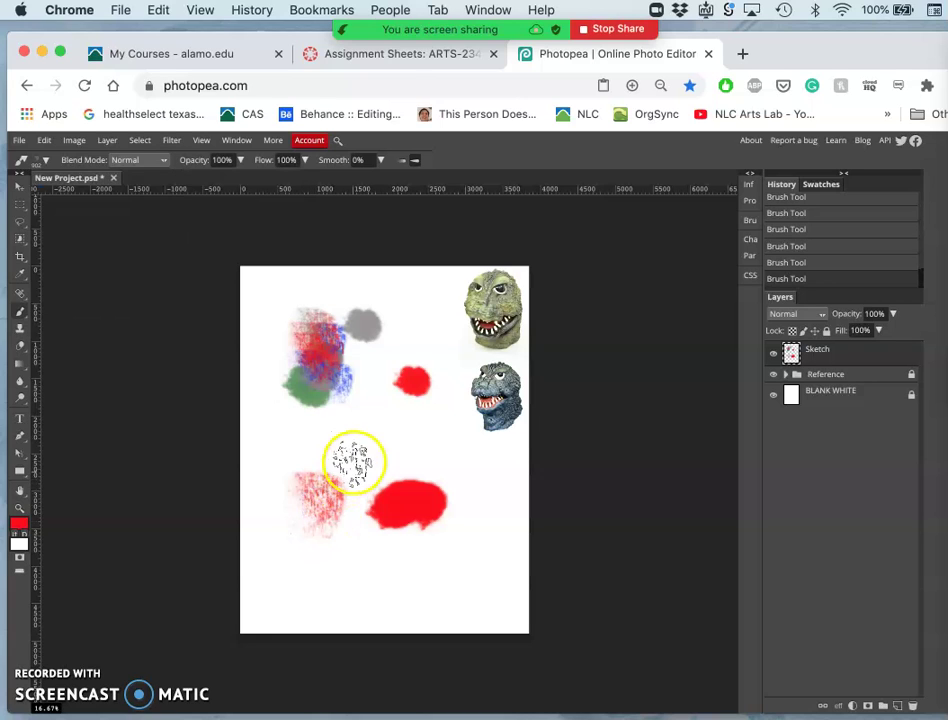
{"action": "left_click", "coordinate": [360, 449]}
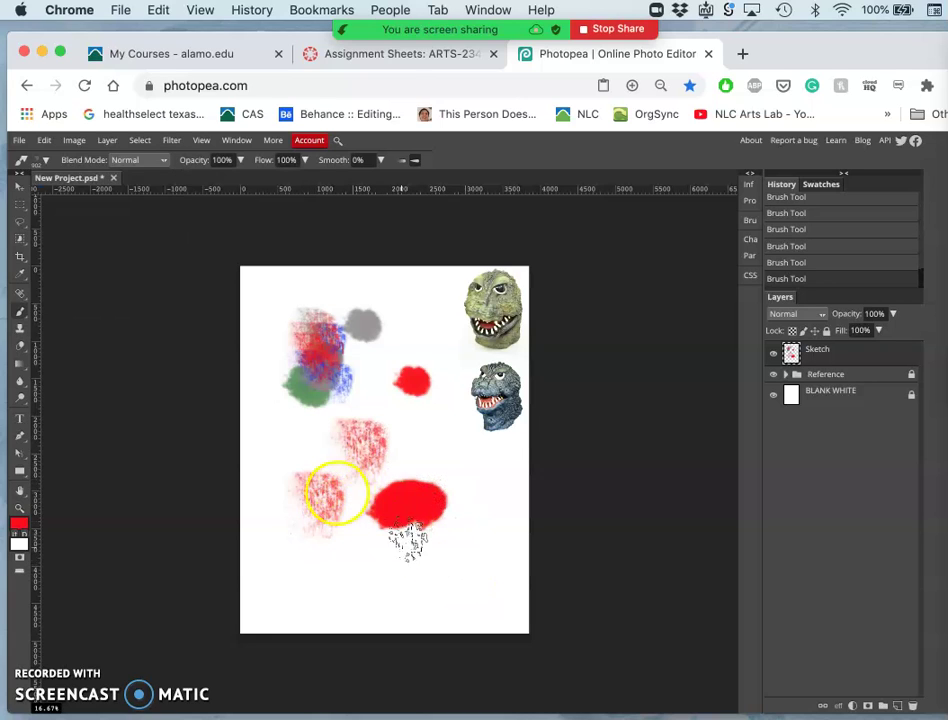
{"action": "left_click", "coordinate": [278, 462]}
{"action": "mouse_move", "coordinate": [278, 462]}
{"action": "left_mouse_down"}
{"action": "mouse_move", "coordinate": [433, 454]}
{"action": "mouse_move", "coordinate": [468, 462]}
{"action": "mouse_move", "coordinate": [481, 481]}
{"action": "mouse_move", "coordinate": [485, 472]}
{"action": "mouse_move", "coordinate": [451, 553]}
{"action": "mouse_move", "coordinate": [286, 511]}
{"action": "left_mouse_up"}
{"action": "key", "text": "super+plus"}
{"action": "key", "text": "super+plus"}
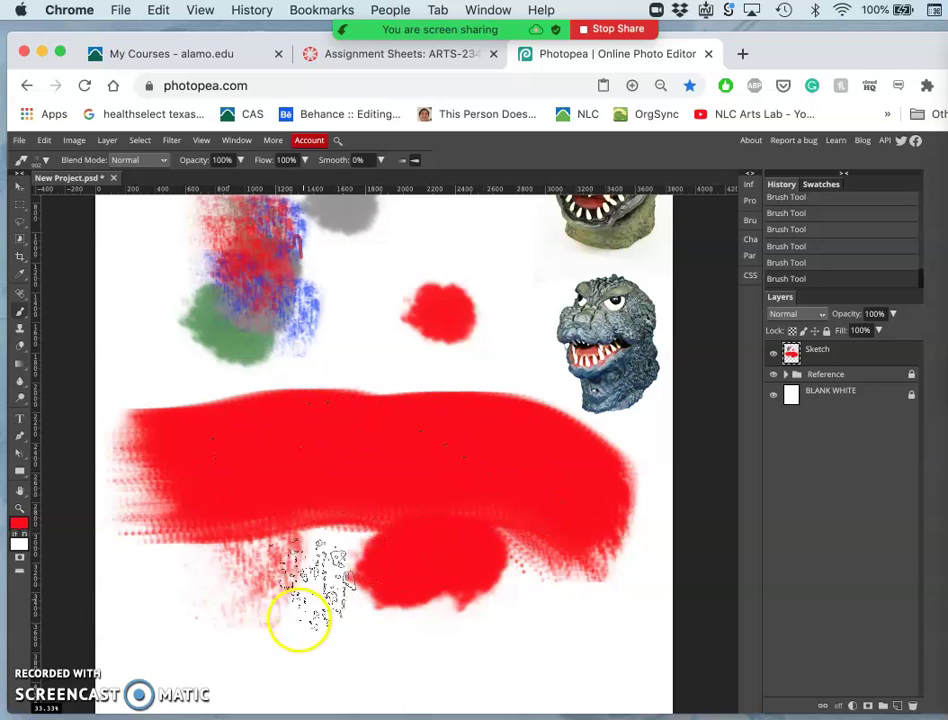
{"action": "mouse_move", "coordinate": [312, 648]}
{"action": "left_mouse_down"}
{"action": "mouse_move", "coordinate": [330, 603]}
{"action": "mouse_move", "coordinate": [398, 608]}
{"action": "left_mouse_up"}
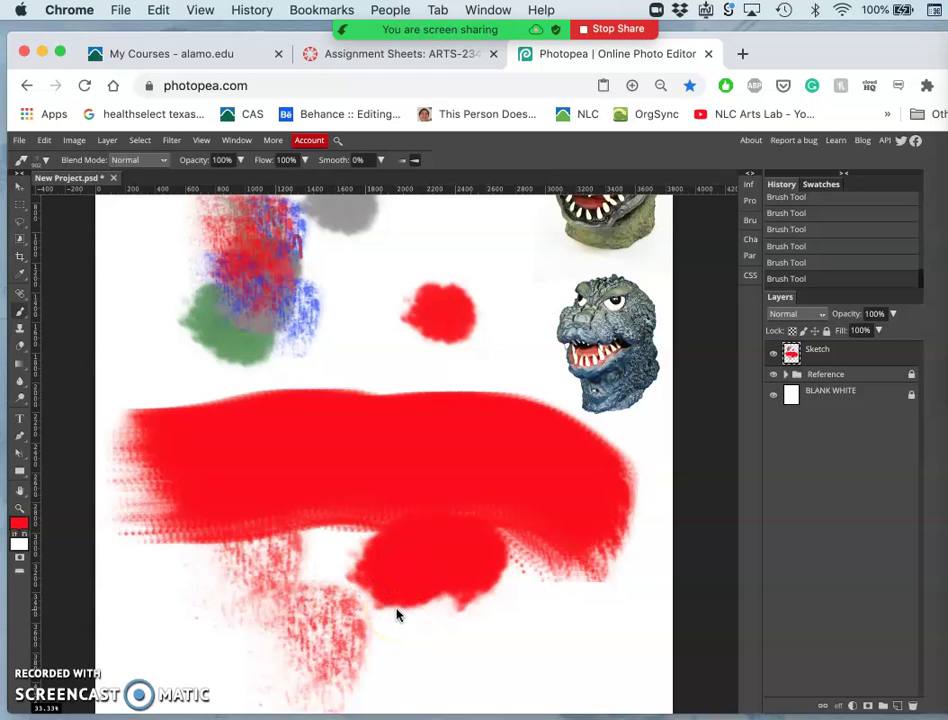
Undo all the red test marks painted on the Sketch layer
{"action": "key", "text": "ctrl+z"}
{"action": "key", "text": "ctrl+z"}
{"action": "key", "text": "ctrl+z"}
{"action": "key", "text": "ctrl+z"}
{"action": "key", "text": "ctrl+z"}
{"action": "key", "text": "ctrl+z"}
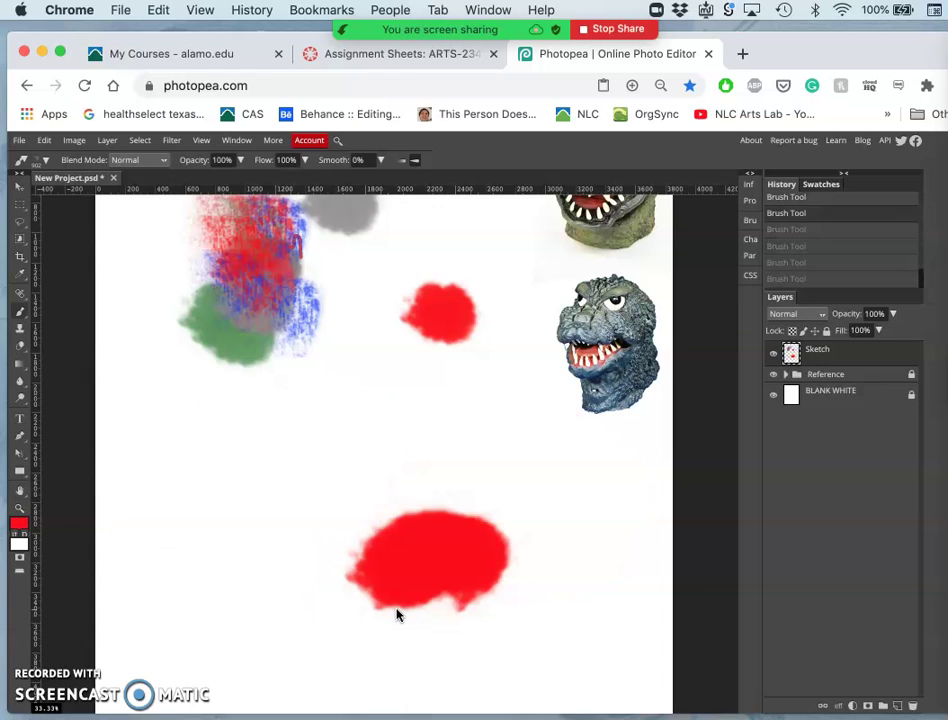
{"action": "key", "text": "ctrl+z"}
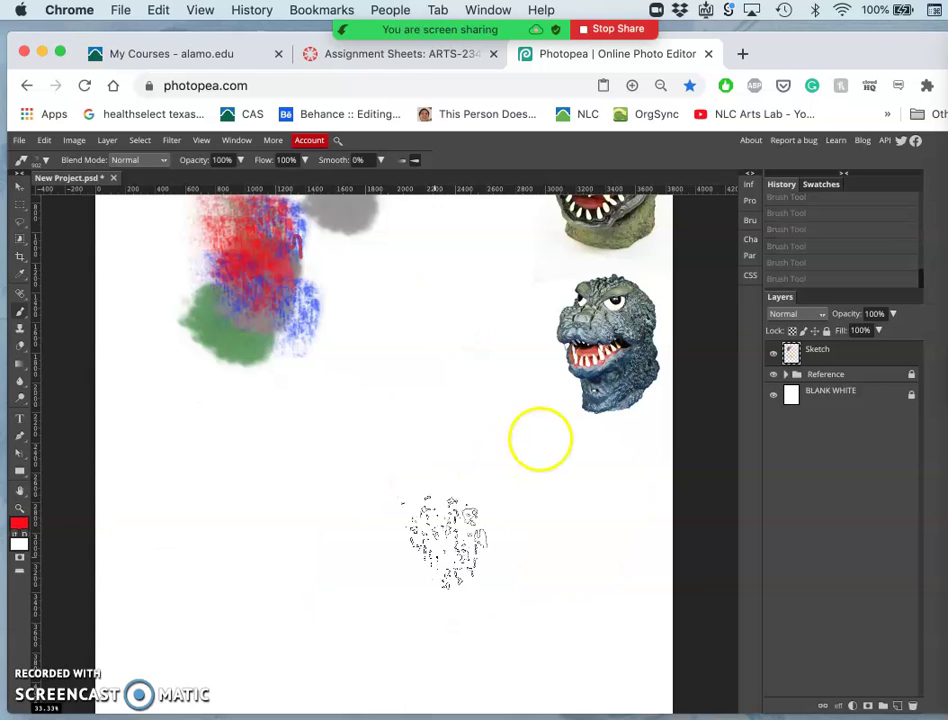
Choose a textured 7 px brush preset, enlarge it to 512 px, and try a red patch mid-page, undoing the painted patch
{"action": "left_click", "coordinate": [42, 160]}
{"action": "left_click", "coordinate": [69, 291]}
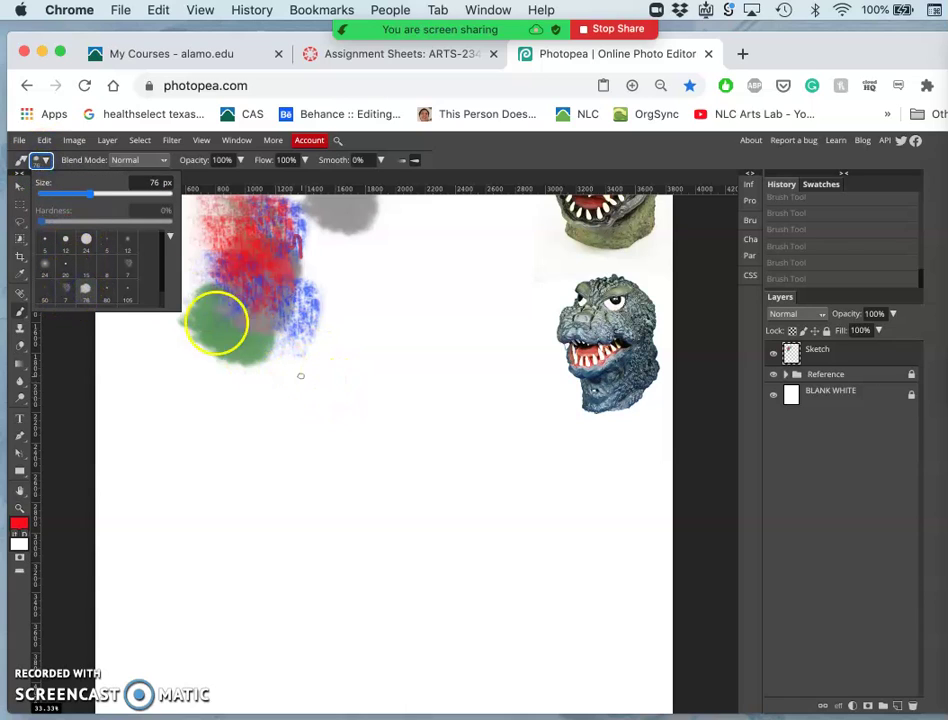
{"action": "left_click", "coordinate": [129, 266]}
{"action": "left_click", "coordinate": [142, 194]}
{"action": "left_click", "coordinate": [340, 420]}
{"action": "left_click_drag", "start_coordinate": [339, 419], "coordinate": [360, 465]}
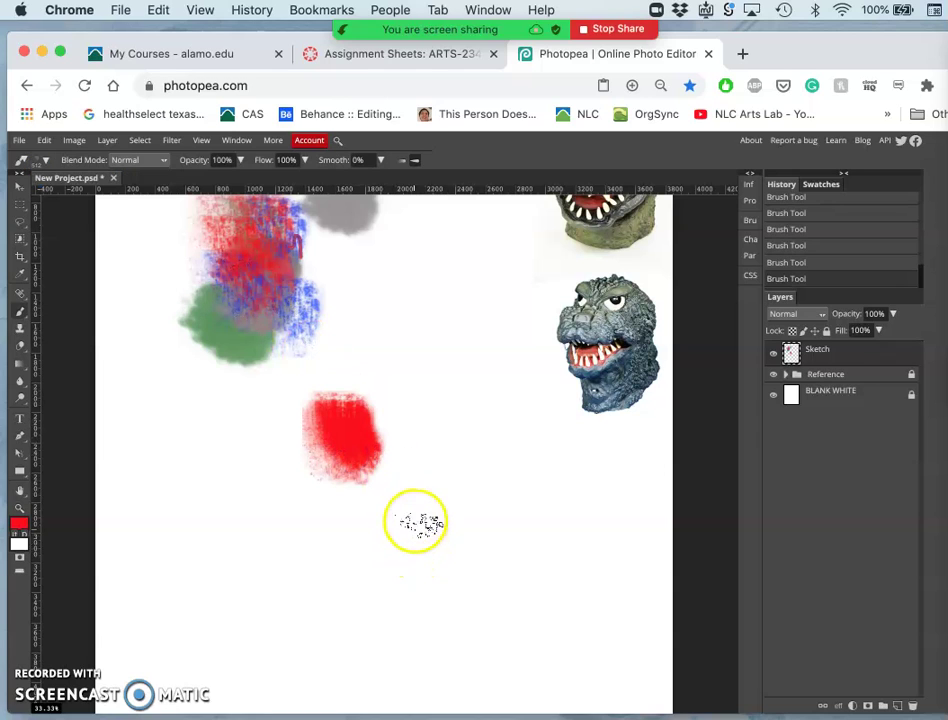
{"action": "key", "text": "super+z"}
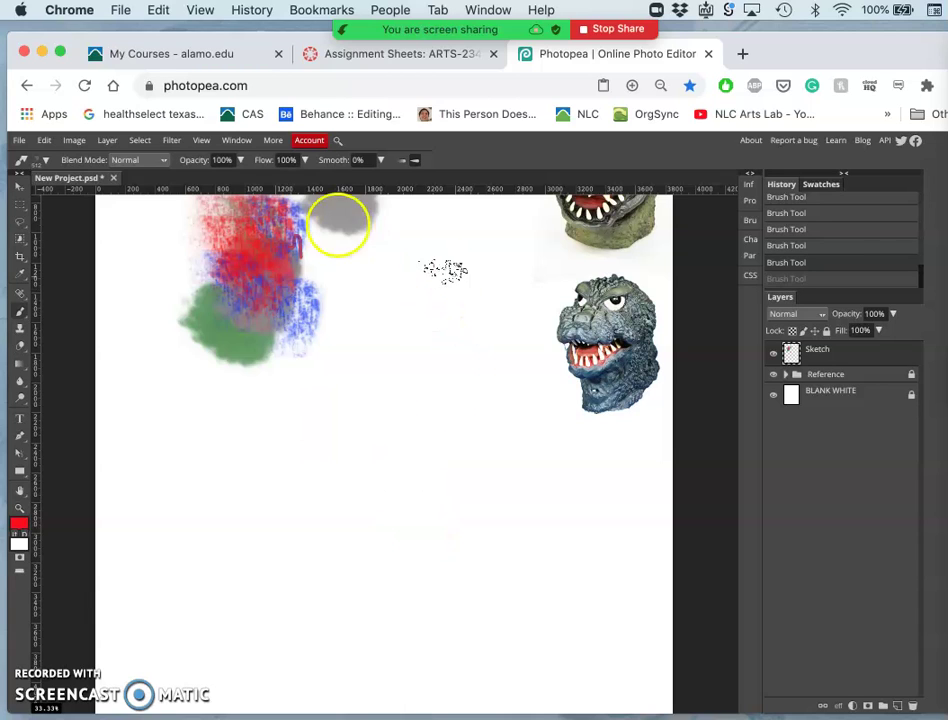
Show the Brush settings and paint a long wavy red stroke across the lower part of the page
{"action": "left_click", "coordinate": [244, 141]}
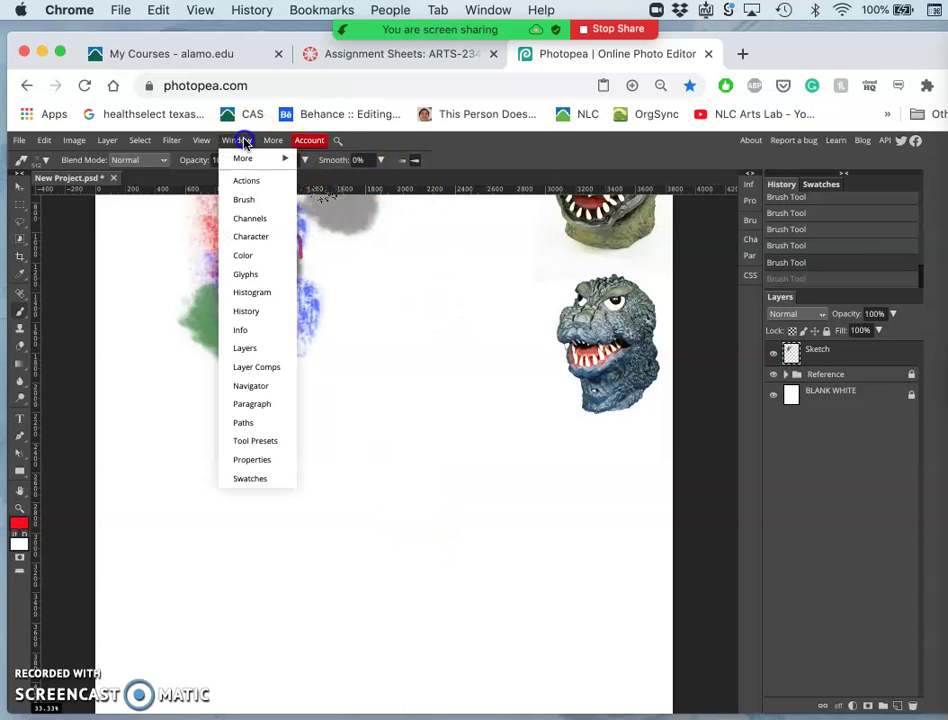
{"action": "left_click", "coordinate": [243, 200]}
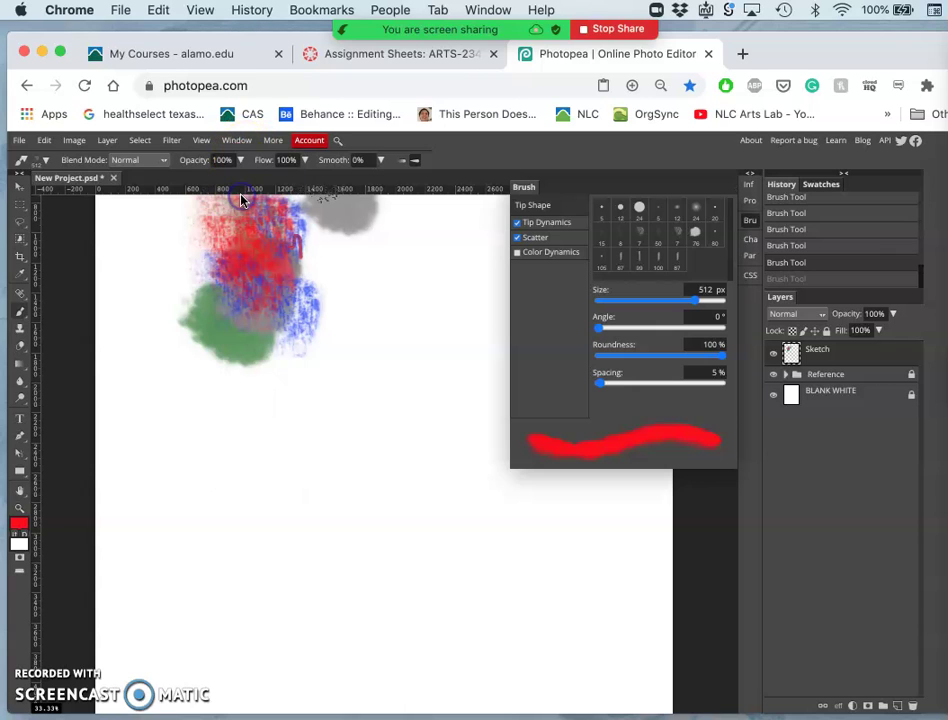
{"action": "left_click", "coordinate": [751, 222]}
{"action": "left_click", "coordinate": [751, 222]}
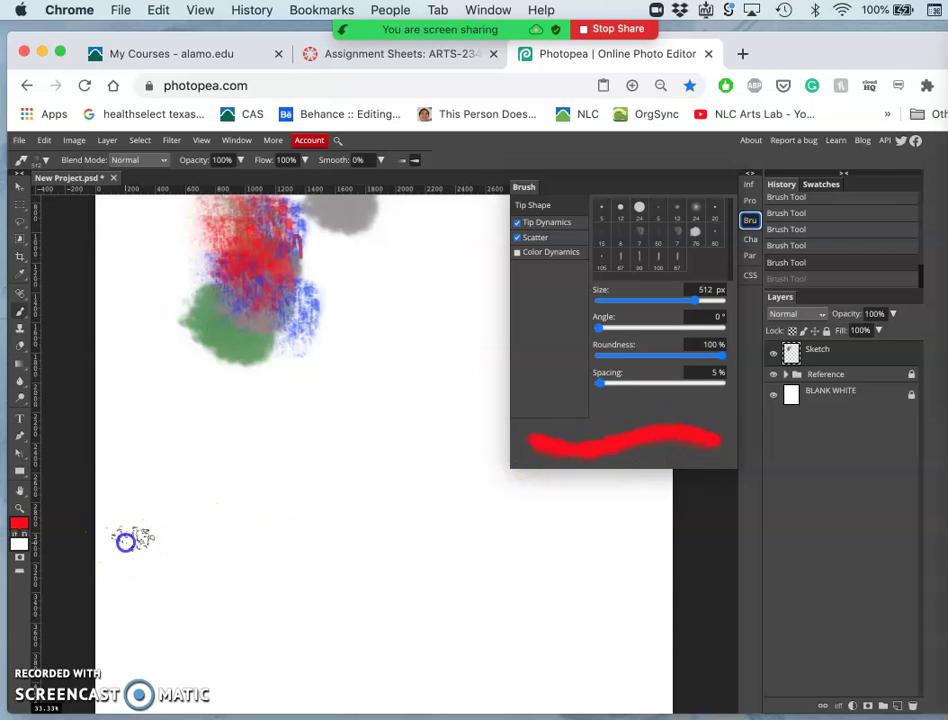
{"action": "mouse_move", "coordinate": [125, 541]}
{"action": "left_mouse_down"}
{"action": "mouse_move", "coordinate": [189, 587]}
{"action": "mouse_move", "coordinate": [253, 608]}
{"action": "mouse_move", "coordinate": [333, 592]}
{"action": "mouse_move", "coordinate": [392, 554]}
{"action": "mouse_move", "coordinate": [451, 544]}
{"action": "mouse_move", "coordinate": [522, 584]}
{"action": "mouse_move", "coordinate": [595, 640]}
{"action": "left_mouse_up"}
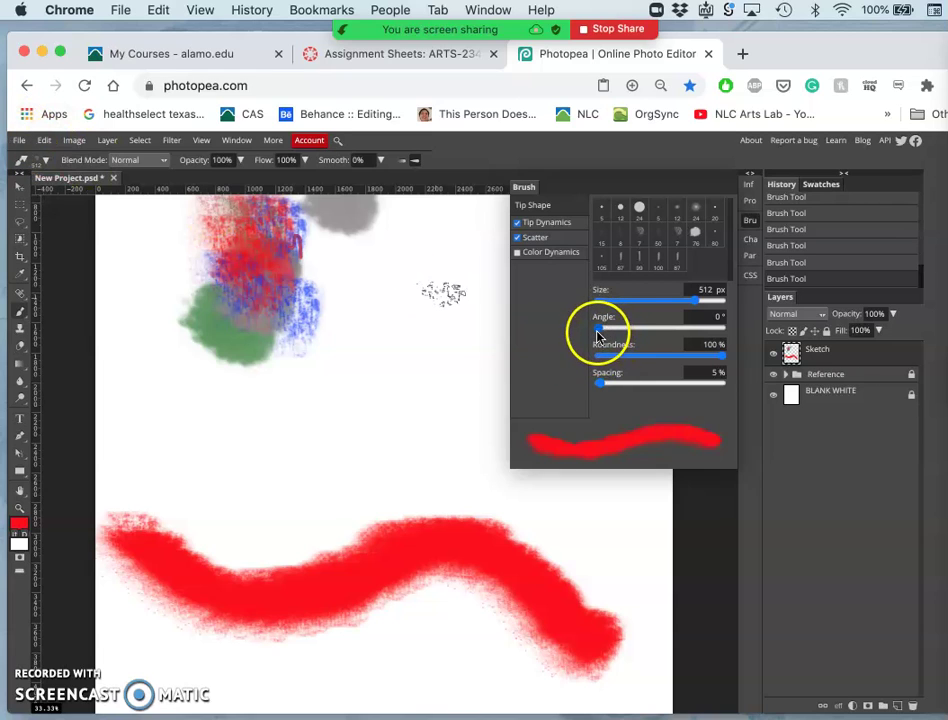
Set the brush angle to 156° and its size to 313 px, painting red test strokes above the long wavy stroke
{"action": "left_click_drag", "start_coordinate": [600, 330], "coordinate": [651, 334]}
{"action": "mouse_move", "coordinate": [298, 430]}
{"action": "left_mouse_down"}
{"action": "mouse_move", "coordinate": [266, 446]}
{"action": "mouse_move", "coordinate": [312, 459]}
{"action": "mouse_move", "coordinate": [335, 442]}
{"action": "mouse_move", "coordinate": [357, 401]}
{"action": "mouse_move", "coordinate": [389, 382]}
{"action": "mouse_move", "coordinate": [415, 394]}
{"action": "mouse_move", "coordinate": [459, 461]}
{"action": "mouse_move", "coordinate": [480, 474]}
{"action": "mouse_move", "coordinate": [525, 451]}
{"action": "left_mouse_up"}
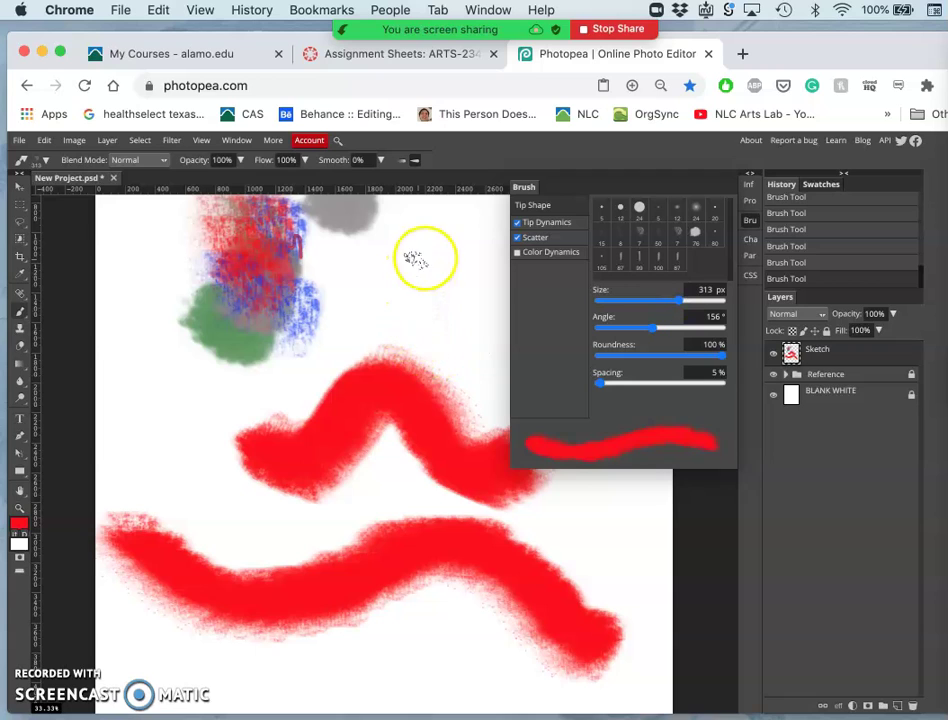
{"action": "mouse_move", "coordinate": [422, 255]}
{"action": "left_mouse_down"}
{"action": "mouse_move", "coordinate": [351, 311]}
{"action": "mouse_move", "coordinate": [364, 341]}
{"action": "mouse_move", "coordinate": [436, 381]}
{"action": "mouse_move", "coordinate": [407, 450]}
{"action": "mouse_move", "coordinate": [399, 545]}
{"action": "left_mouse_up"}
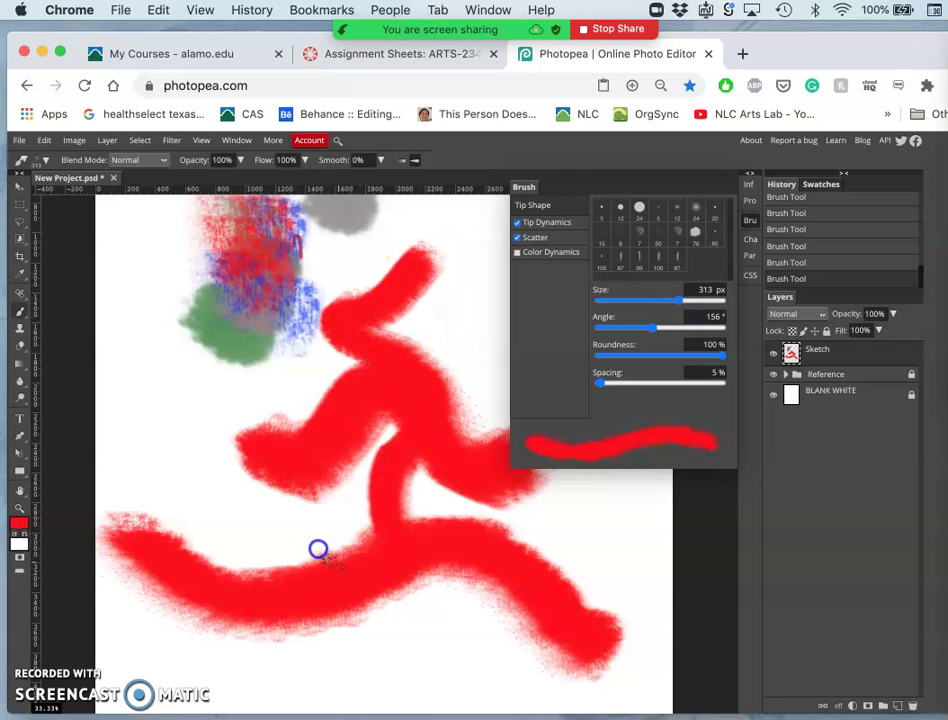
{"action": "mouse_move", "coordinate": [311, 543]}
{"action": "left_mouse_down"}
{"action": "mouse_move", "coordinate": [242, 513]}
{"action": "mouse_move", "coordinate": [184, 444]}
{"action": "left_mouse_up"}
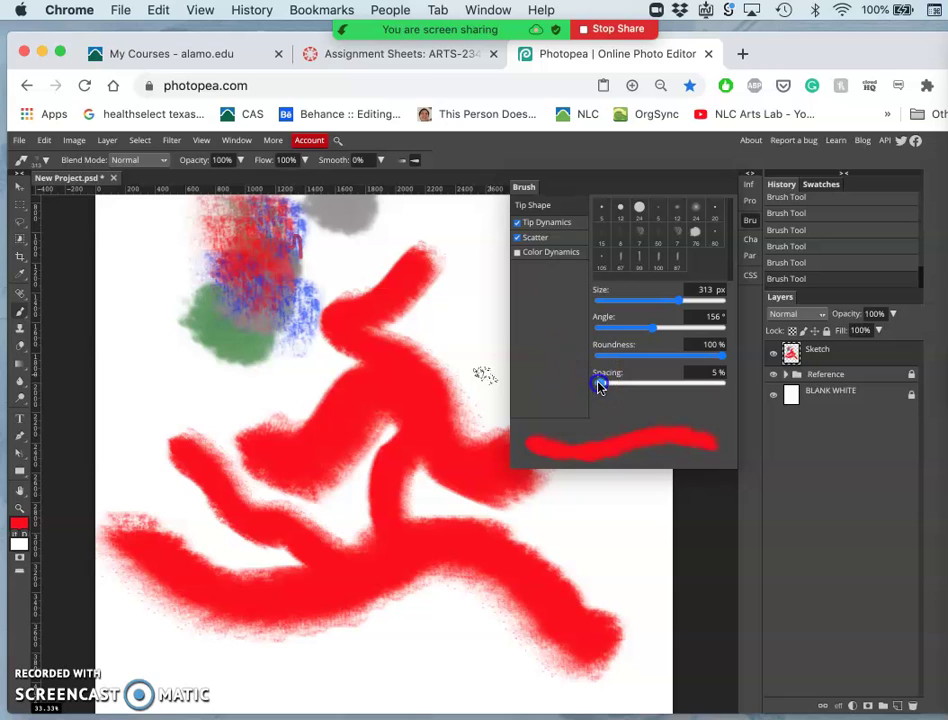
Set the brush spacing to 52% and roundness to 0%, painting a red test stroke below the green blob with each change
{"action": "mouse_move", "coordinate": [598, 387]}
{"action": "left_mouse_down"}
{"action": "mouse_move", "coordinate": [633, 387]}
{"action": "mouse_move", "coordinate": [619, 391]}
{"action": "left_mouse_up"}
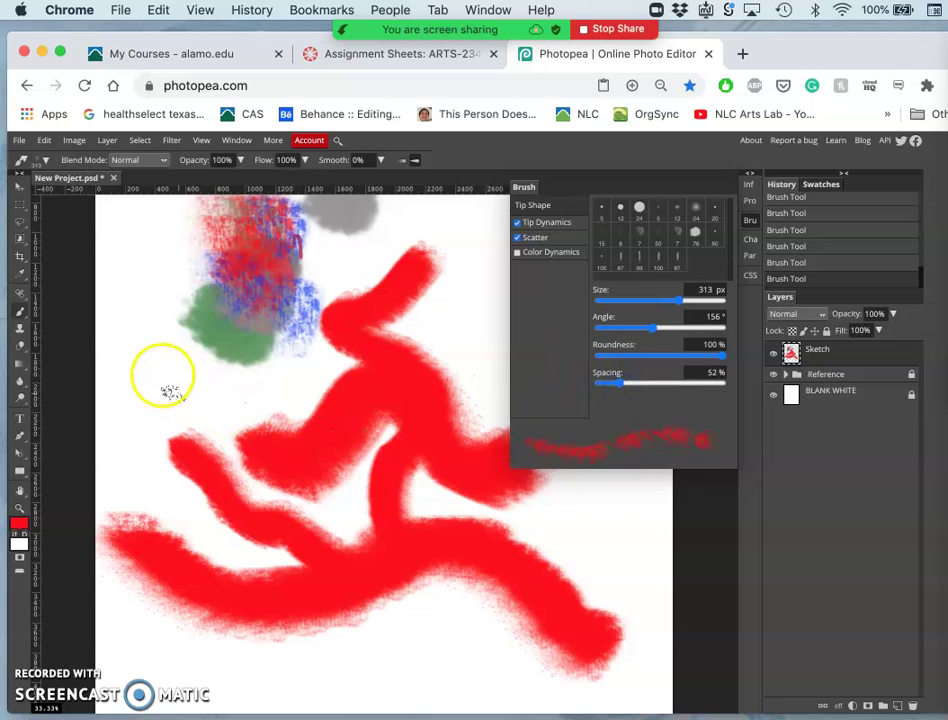
{"action": "mouse_move", "coordinate": [152, 375]}
{"action": "left_mouse_down"}
{"action": "mouse_move", "coordinate": [227, 351]}
{"action": "mouse_move", "coordinate": [267, 358]}
{"action": "left_mouse_up"}
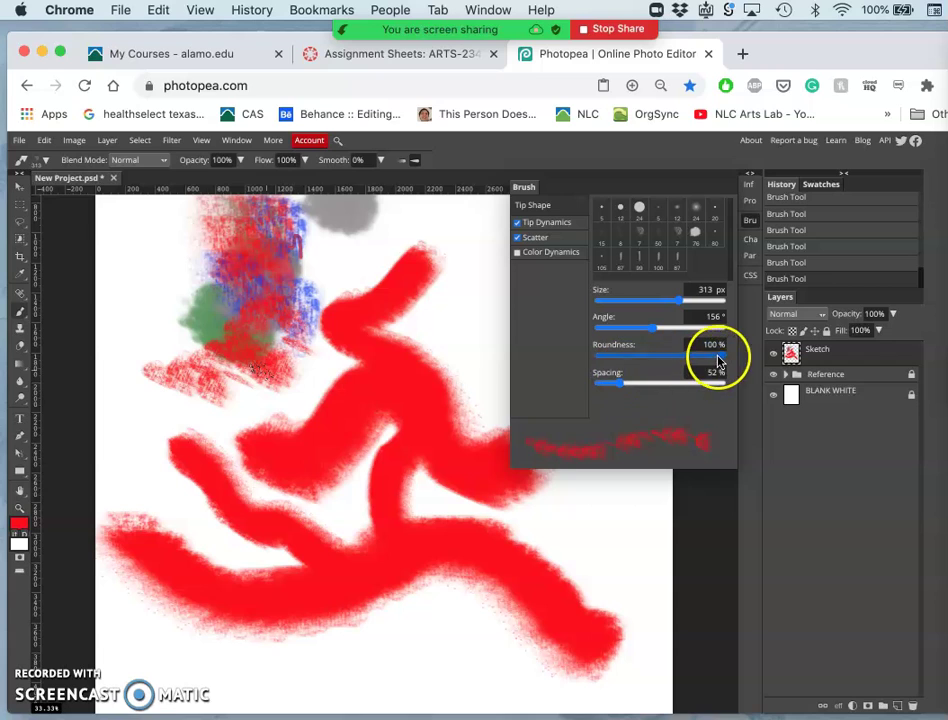
{"action": "left_click_drag", "start_coordinate": [596, 362], "coordinate": [586, 361]}
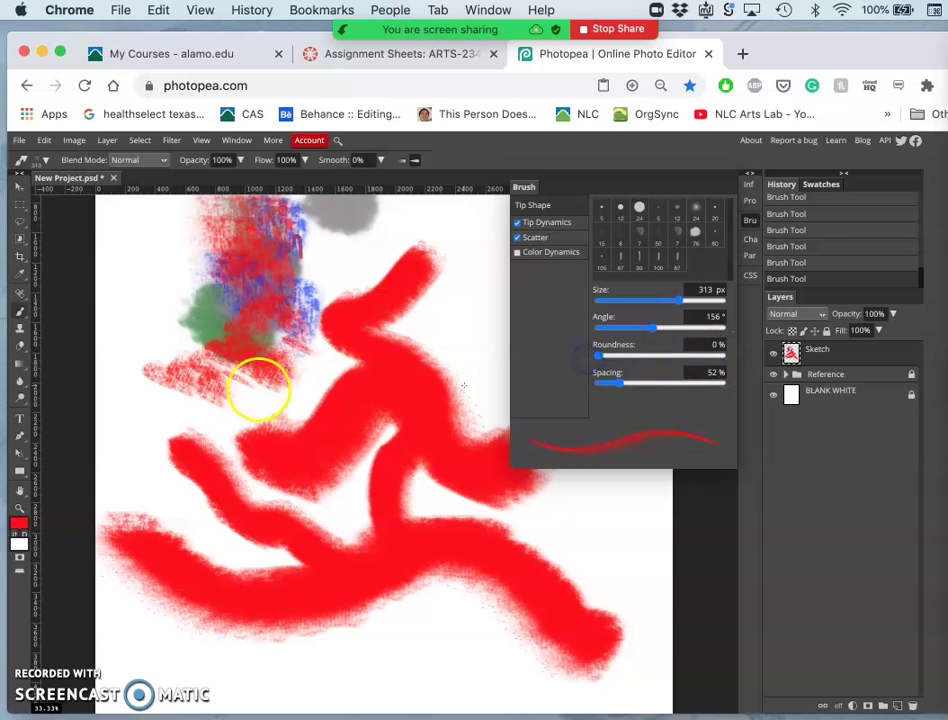
{"action": "left_click_drag", "start_coordinate": [159, 417], "coordinate": [264, 405]}
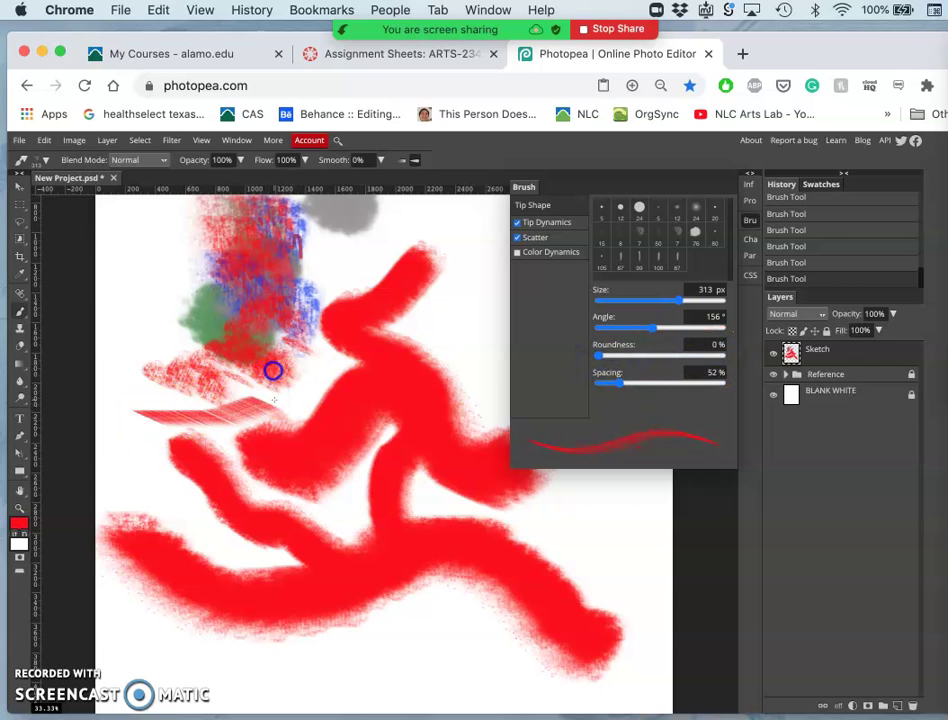
Paint a thin curved red stroke around the green blob, and spaced dabs across the upper page with 100% roundness and 112% spacing
{"action": "mouse_move", "coordinate": [179, 251]}
{"action": "left_mouse_down"}
{"action": "mouse_move", "coordinate": [133, 294]}
{"action": "mouse_move", "coordinate": [124, 326]}
{"action": "left_mouse_up"}
{"action": "mouse_move", "coordinate": [620, 353]}
{"action": "left_mouse_down"}
{"action": "mouse_move", "coordinate": [600, 358]}
{"action": "mouse_move", "coordinate": [712, 347]}
{"action": "left_mouse_up"}
{"action": "left_click", "coordinate": [619, 385]}
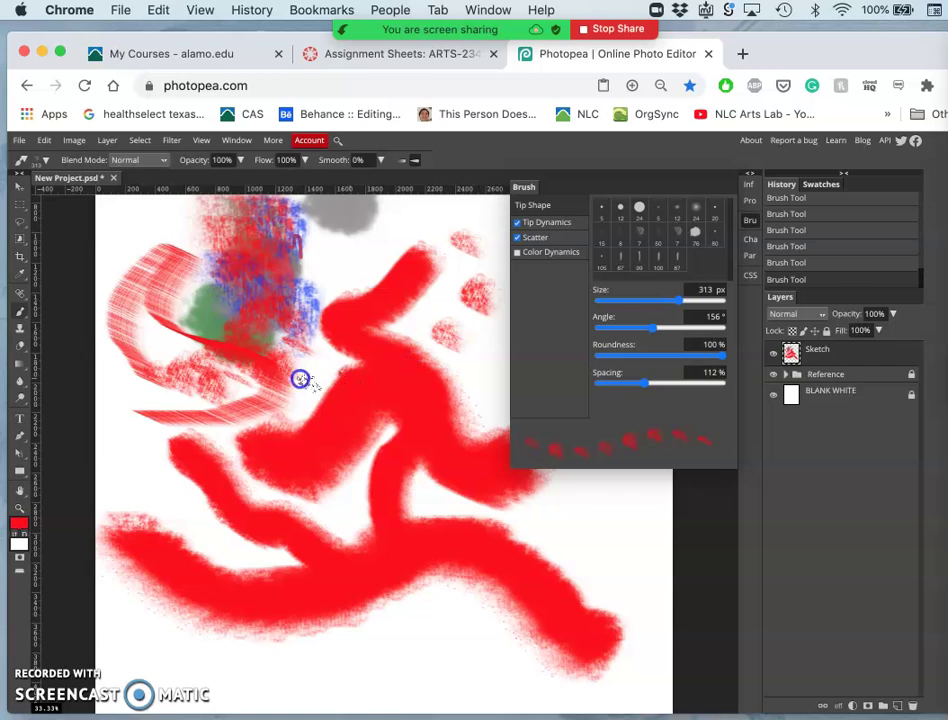
{"action": "mouse_move", "coordinate": [261, 364]}
{"action": "left_mouse_down"}
{"action": "mouse_move", "coordinate": [372, 248]}
{"action": "mouse_move", "coordinate": [460, 235]}
{"action": "mouse_move", "coordinate": [338, 290]}
{"action": "mouse_move", "coordinate": [452, 252]}
{"action": "mouse_move", "coordinate": [396, 327]}
{"action": "mouse_move", "coordinate": [425, 305]}
{"action": "left_mouse_up"}
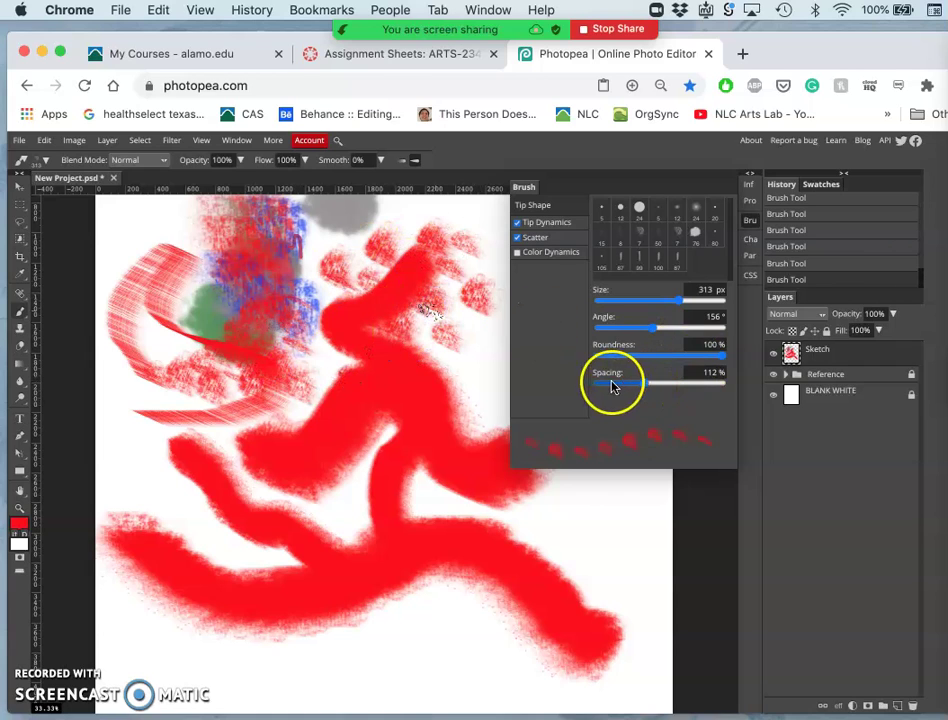
Set the brush spacing to 16% and paint a dense red patch near the page's right edge, above the long wavy stroke's end
{"action": "left_click_drag", "start_coordinate": [610, 388], "coordinate": [604, 389]}
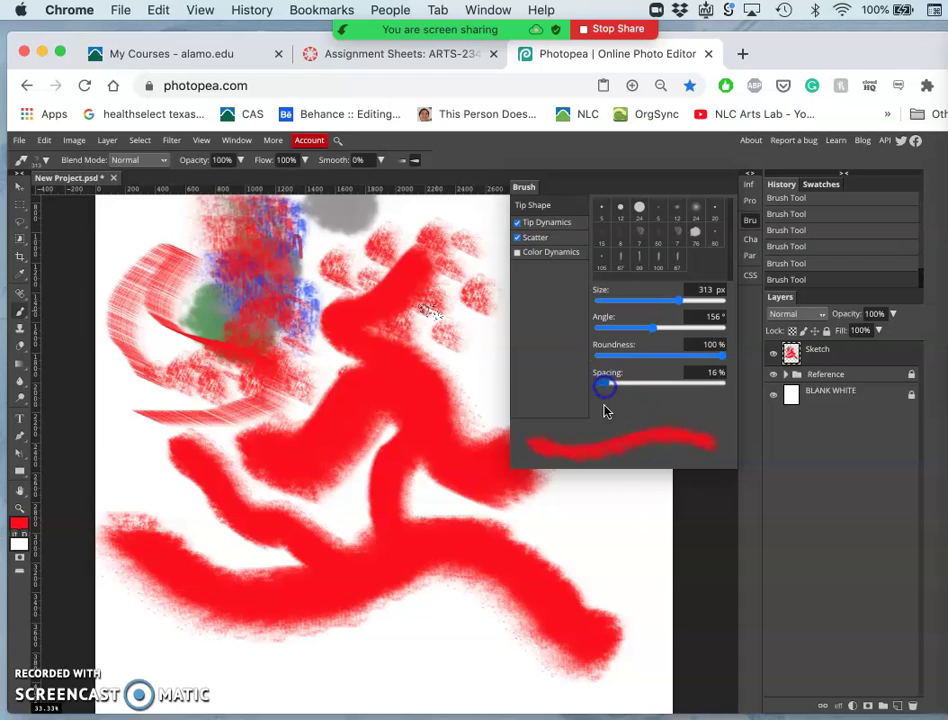
{"action": "mouse_move", "coordinate": [565, 492]}
{"action": "left_mouse_down"}
{"action": "mouse_move", "coordinate": [635, 567]}
{"action": "mouse_move", "coordinate": [638, 598]}
{"action": "left_mouse_up"}
{"action": "mouse_move", "coordinate": [597, 547]}
{"action": "left_mouse_down"}
{"action": "mouse_move", "coordinate": [582, 567]}
{"action": "mouse_move", "coordinate": [629, 512]}
{"action": "left_mouse_up"}
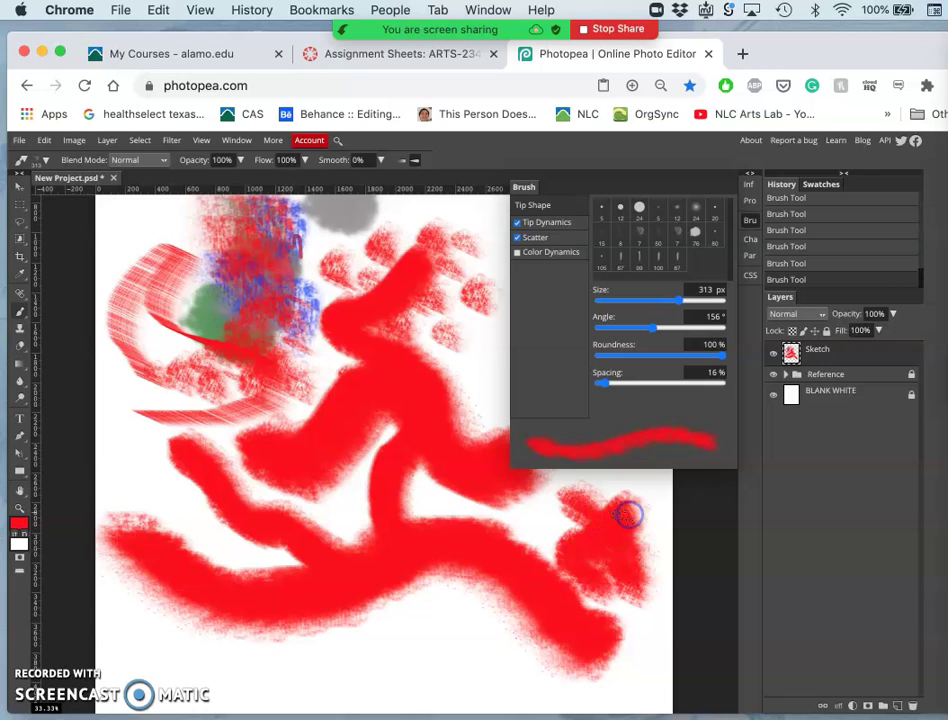
Set the brush scatter to 80% position jitter and a count of 4, painting scattered red strokes across the middle and lower page
{"action": "left_click", "coordinate": [535, 239]}
{"action": "left_click", "coordinate": [538, 232]}
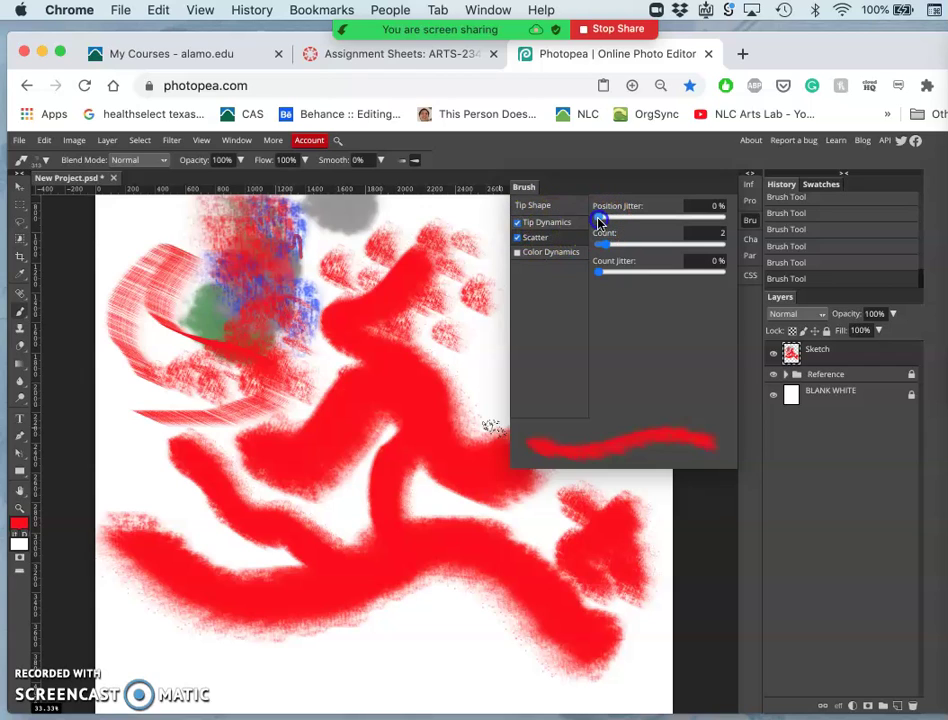
{"action": "mouse_move", "coordinate": [599, 221]}
{"action": "left_mouse_down"}
{"action": "mouse_move", "coordinate": [616, 220]}
{"action": "mouse_move", "coordinate": [608, 222]}
{"action": "mouse_move", "coordinate": [620, 245]}
{"action": "left_mouse_up"}
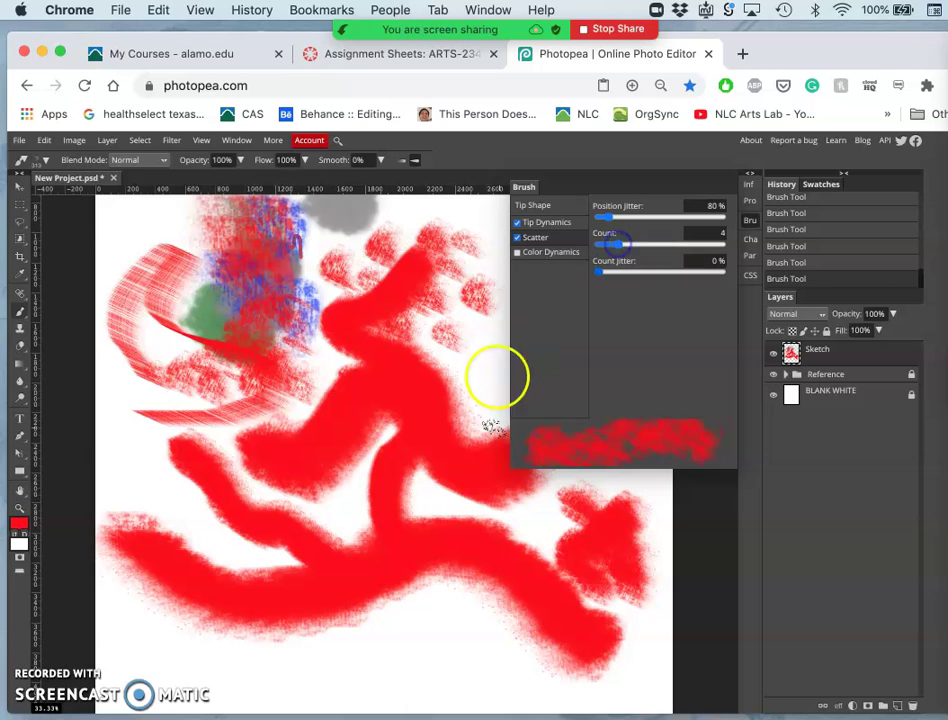
{"action": "mouse_move", "coordinate": [473, 350]}
{"action": "left_mouse_down"}
{"action": "mouse_move", "coordinate": [351, 520]}
{"action": "mouse_move", "coordinate": [283, 633]}
{"action": "mouse_move", "coordinate": [256, 644]}
{"action": "mouse_move", "coordinate": [227, 639]}
{"action": "mouse_move", "coordinate": [428, 624]}
{"action": "mouse_move", "coordinate": [489, 642]}
{"action": "mouse_move", "coordinate": [558, 684]}
{"action": "left_mouse_up"}
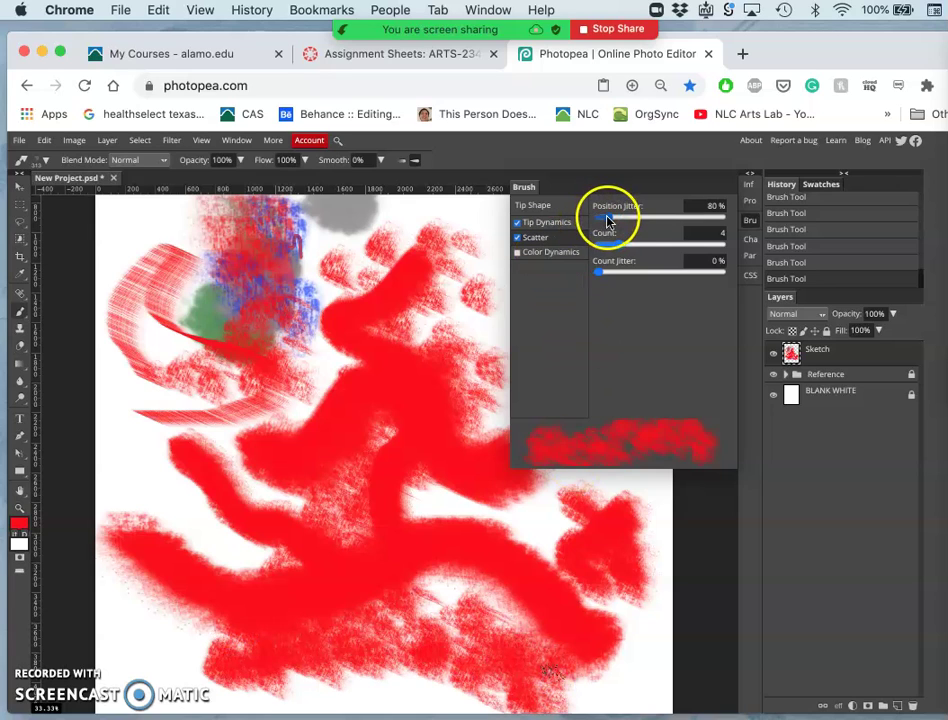
Set the scatter count to 3 and the position jitter to 5%
{"action": "left_click_drag", "start_coordinate": [607, 216], "coordinate": [607, 229]}
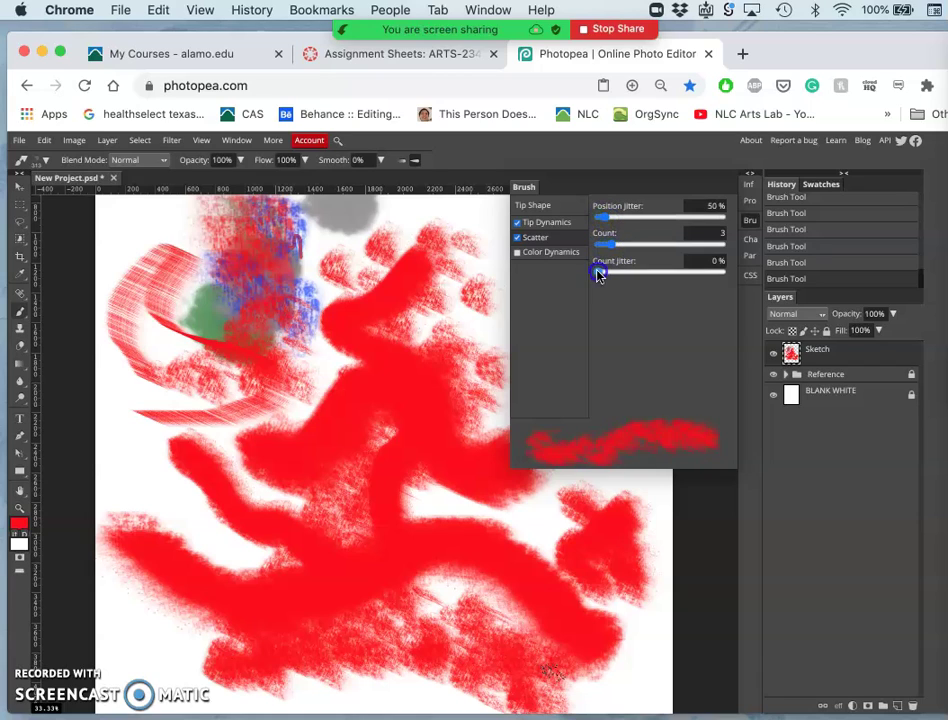
{"action": "left_click", "coordinate": [607, 219]}
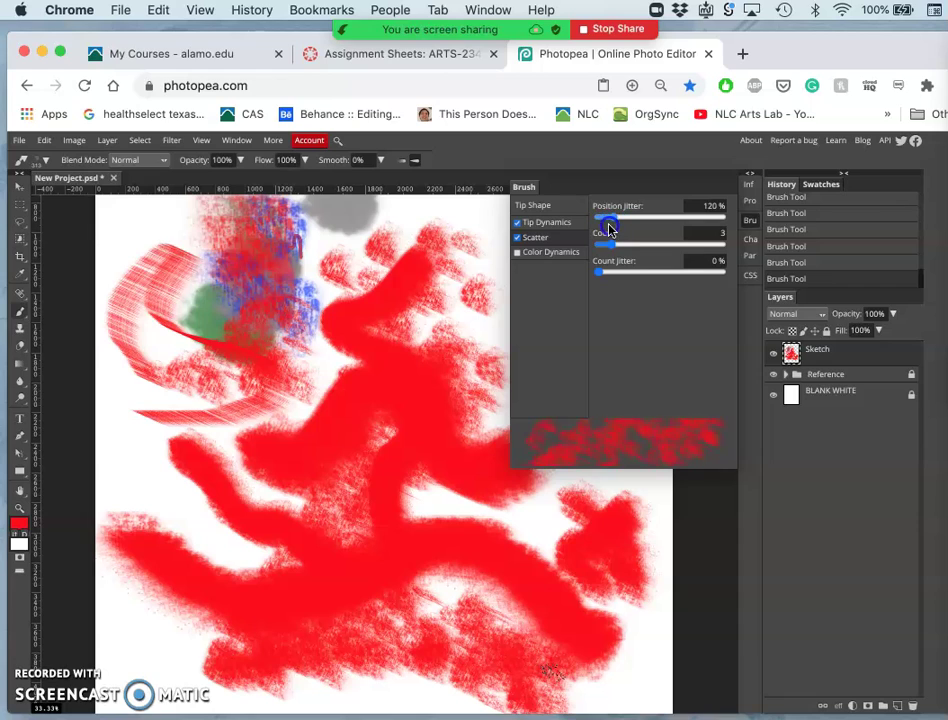
{"action": "left_click_drag", "start_coordinate": [601, 228], "coordinate": [598, 222]}
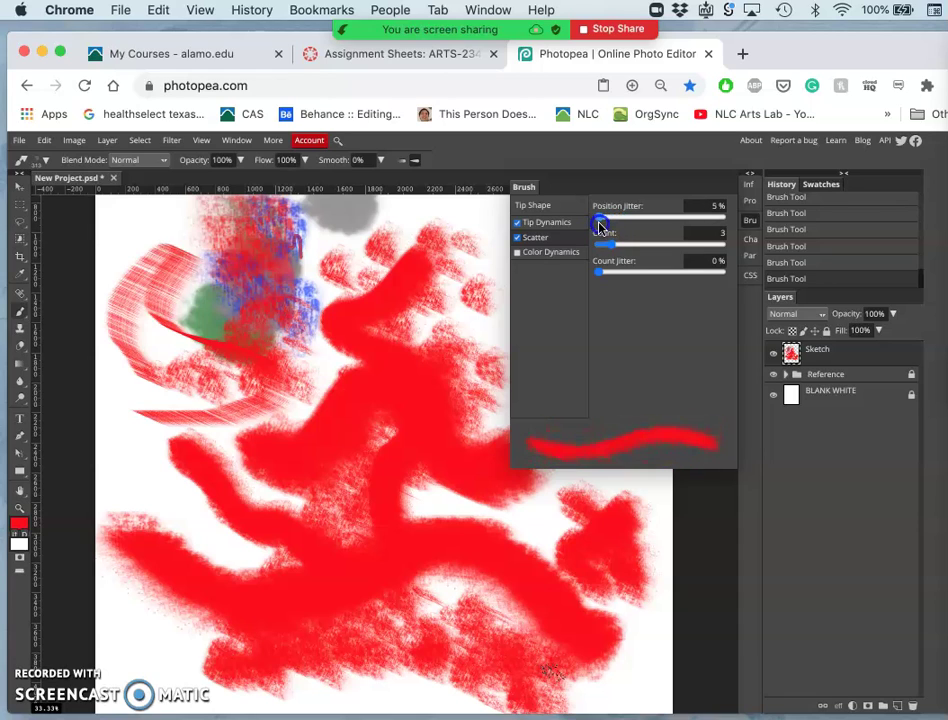
Keep Tip Dynamics enabled and set its angle jitter to 31%, minimal diameter to 8% and size jitter to 22%
{"action": "left_click", "coordinate": [518, 252]}
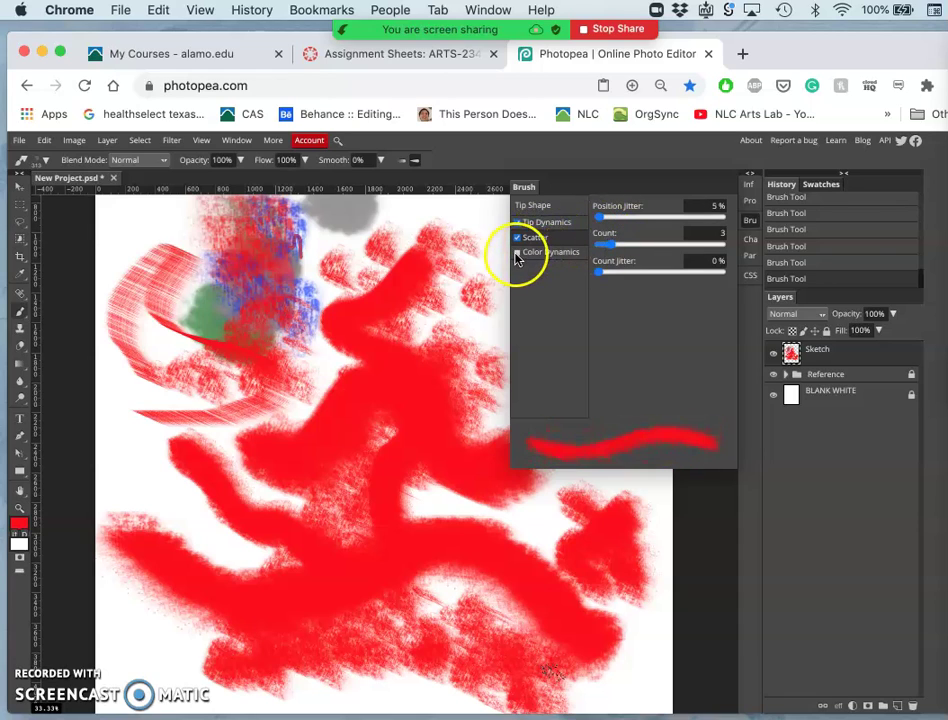
{"action": "left_click", "coordinate": [519, 223]}
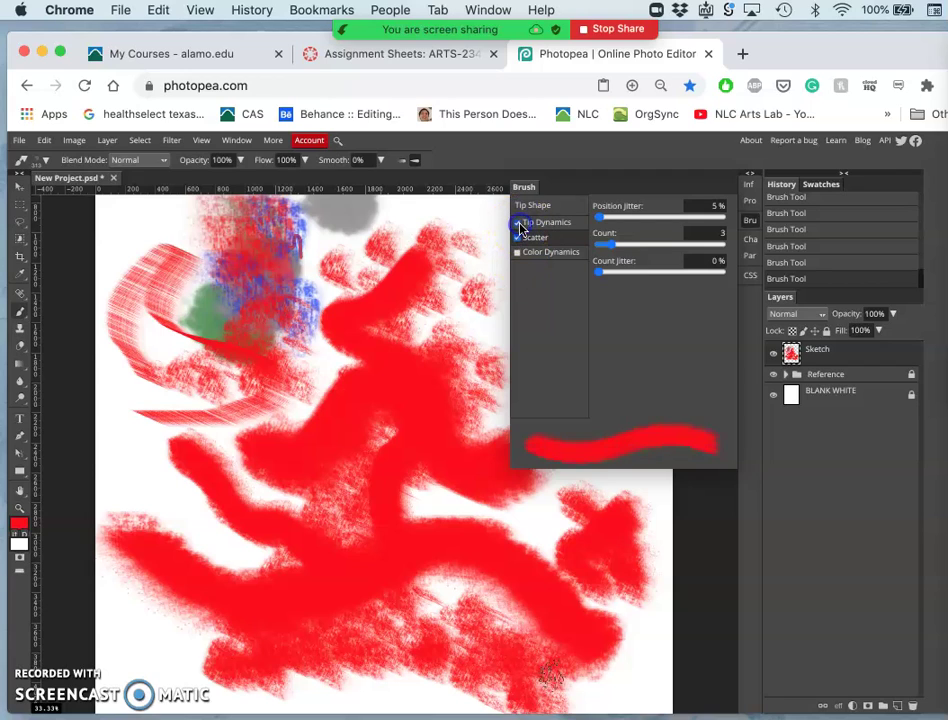
{"action": "left_click", "coordinate": [537, 225]}
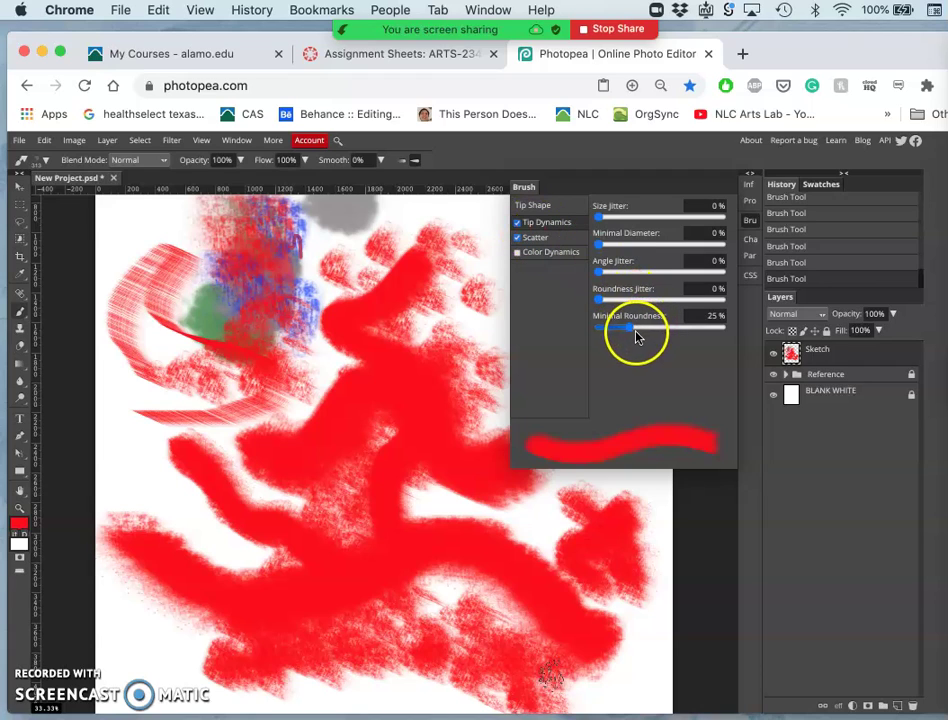
{"action": "left_click_drag", "start_coordinate": [599, 273], "coordinate": [638, 285]}
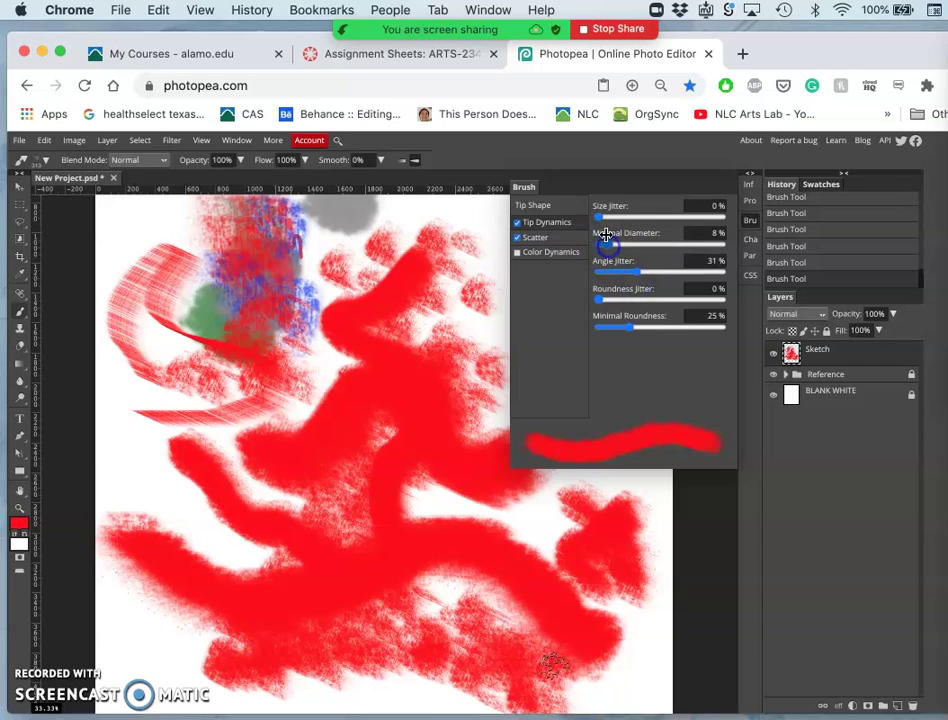
{"action": "left_click_drag", "start_coordinate": [612, 220], "coordinate": [624, 218]}
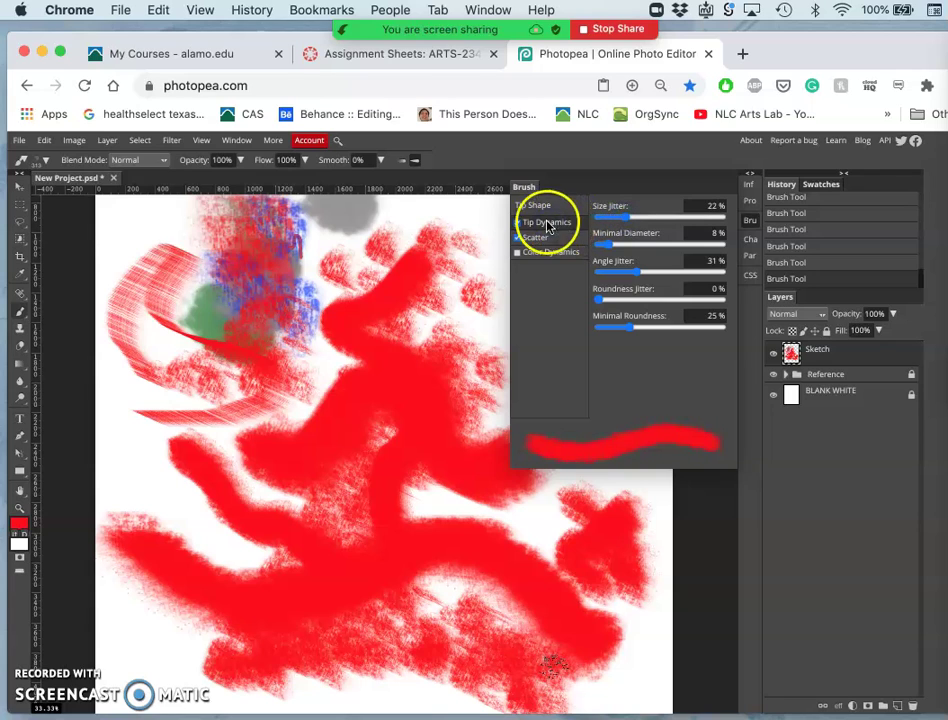
Set the tip's angle jitter to 38%, minimal roundness to 12% and roundness jitter to 16%
{"action": "left_click", "coordinate": [630, 272]}
{"action": "left_click_drag", "start_coordinate": [645, 276], "coordinate": [643, 276]}
{"action": "left_click_drag", "start_coordinate": [633, 328], "coordinate": [619, 332]}
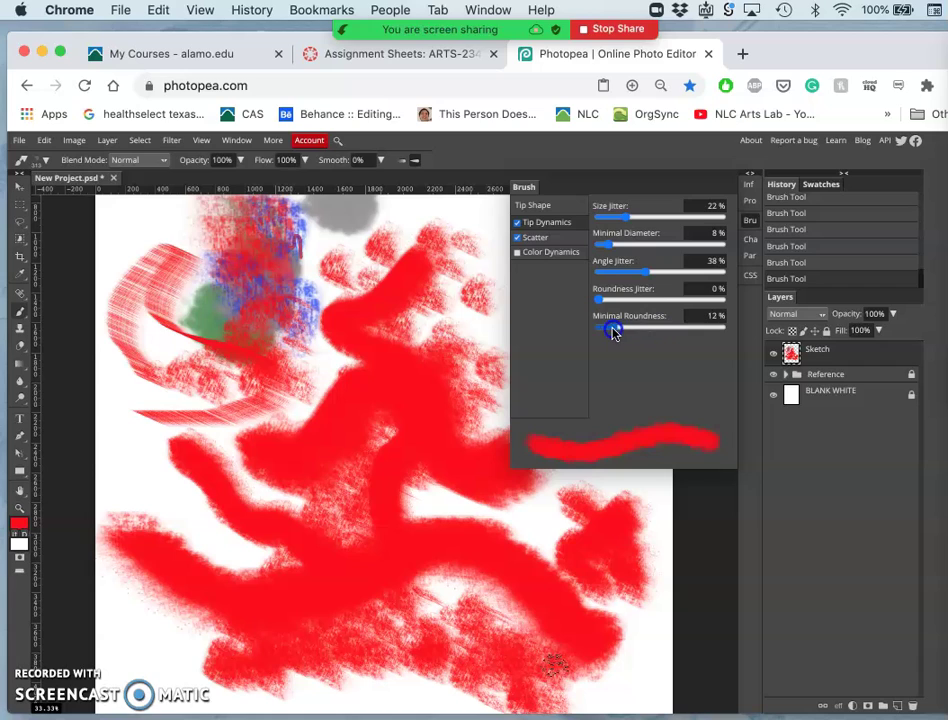
{"action": "left_click_drag", "start_coordinate": [599, 302], "coordinate": [632, 302]}
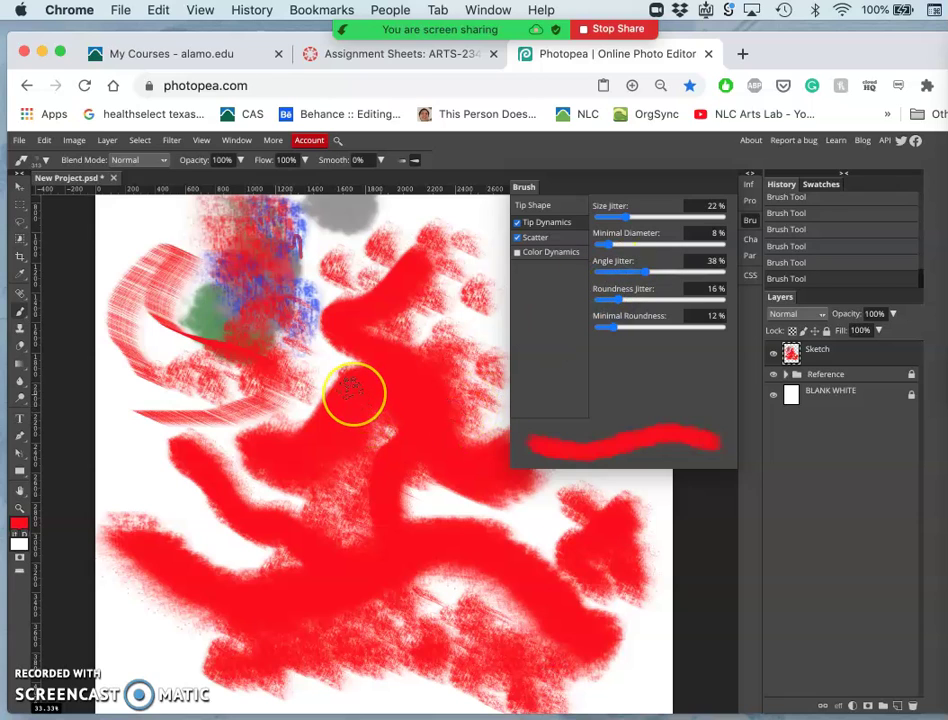
Paint red test strokes with the adjusted tip dynamics through the upper and middle parts of the existing red shape
{"action": "mouse_move", "coordinate": [318, 245]}
{"action": "left_mouse_down"}
{"action": "mouse_move", "coordinate": [292, 328]}
{"action": "mouse_move", "coordinate": [300, 340]}
{"action": "left_mouse_up"}
{"action": "mouse_move", "coordinate": [357, 394]}
{"action": "left_mouse_down"}
{"action": "mouse_move", "coordinate": [391, 434]}
{"action": "mouse_move", "coordinate": [372, 487]}
{"action": "mouse_move", "coordinate": [387, 514]}
{"action": "mouse_move", "coordinate": [446, 539]}
{"action": "left_mouse_up"}
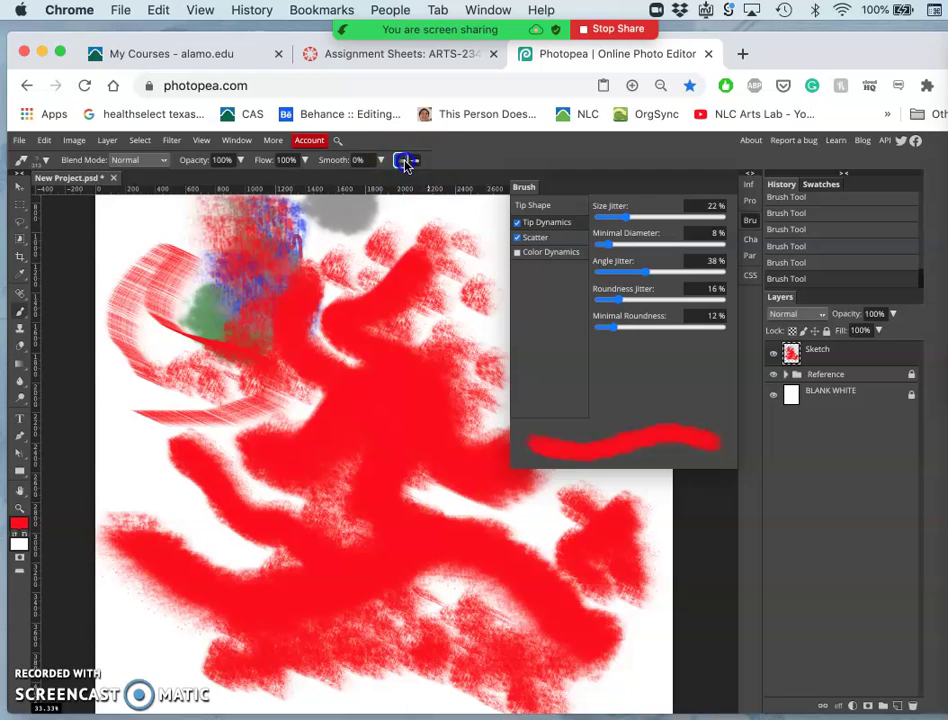
{"action": "left_click", "coordinate": [478, 290]}
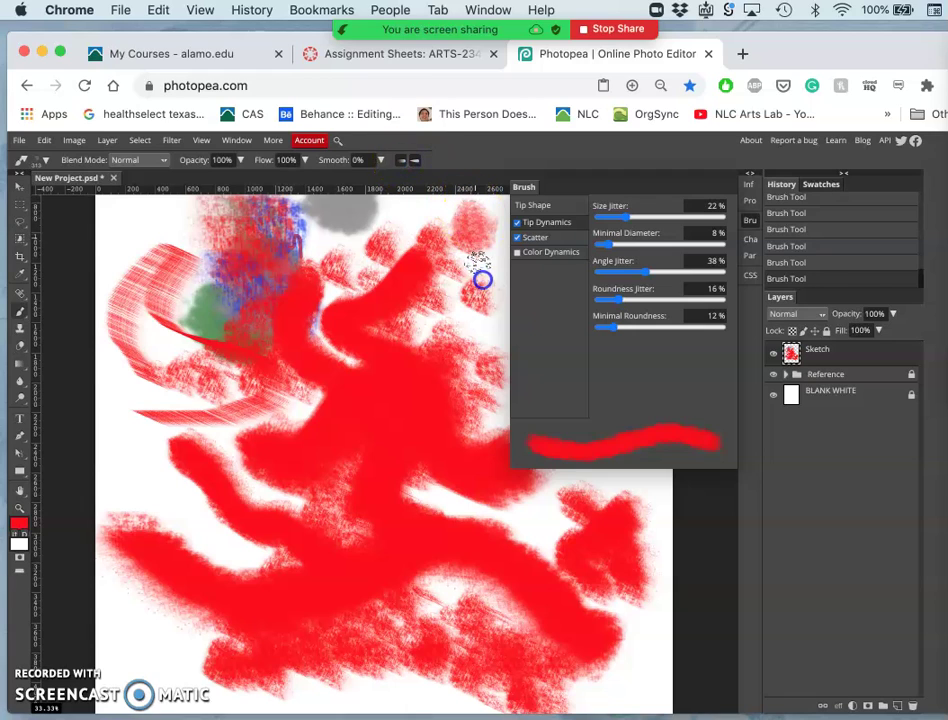
{"action": "mouse_move", "coordinate": [469, 330]}
{"action": "left_mouse_down"}
{"action": "mouse_move", "coordinate": [430, 356]}
{"action": "mouse_move", "coordinate": [410, 386]}
{"action": "left_mouse_up"}
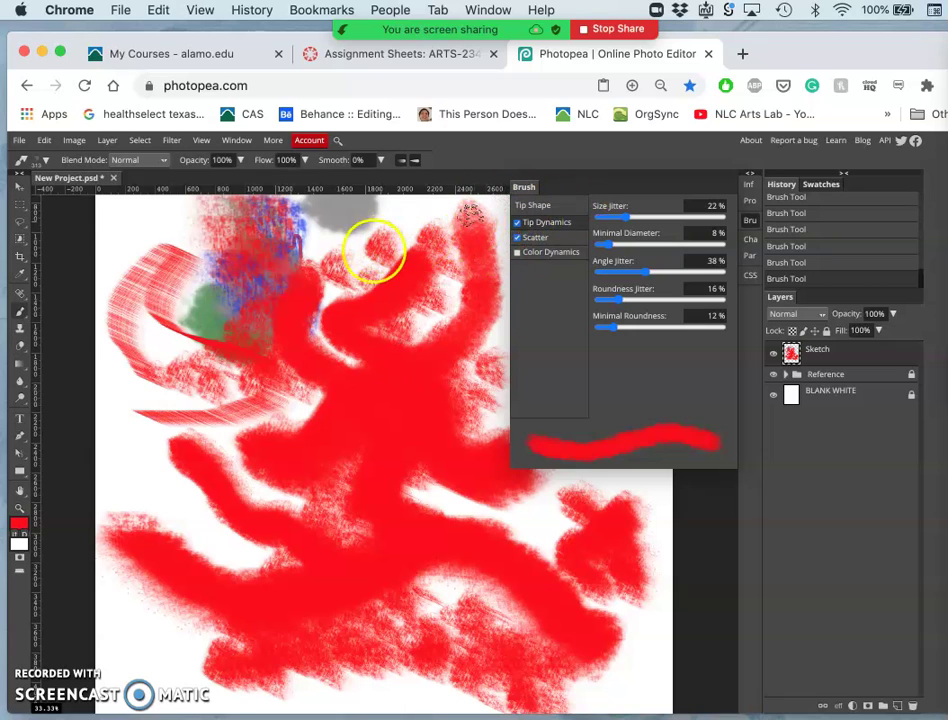
{"action": "mouse_move", "coordinate": [362, 255]}
{"action": "left_mouse_down"}
{"action": "mouse_move", "coordinate": [404, 268]}
{"action": "mouse_move", "coordinate": [454, 242]}
{"action": "mouse_move", "coordinate": [457, 252]}
{"action": "mouse_move", "coordinate": [446, 272]}
{"action": "mouse_move", "coordinate": [397, 264]}
{"action": "mouse_move", "coordinate": [354, 315]}
{"action": "left_mouse_up"}
Hide the Brush settings and clear all test paint from the Sketch layer using a rectangular selection across the page, leaving nothing selected
{"action": "scroll", "coordinate": [354, 320], "scroll_direction": "down", "scroll_amount": 2}
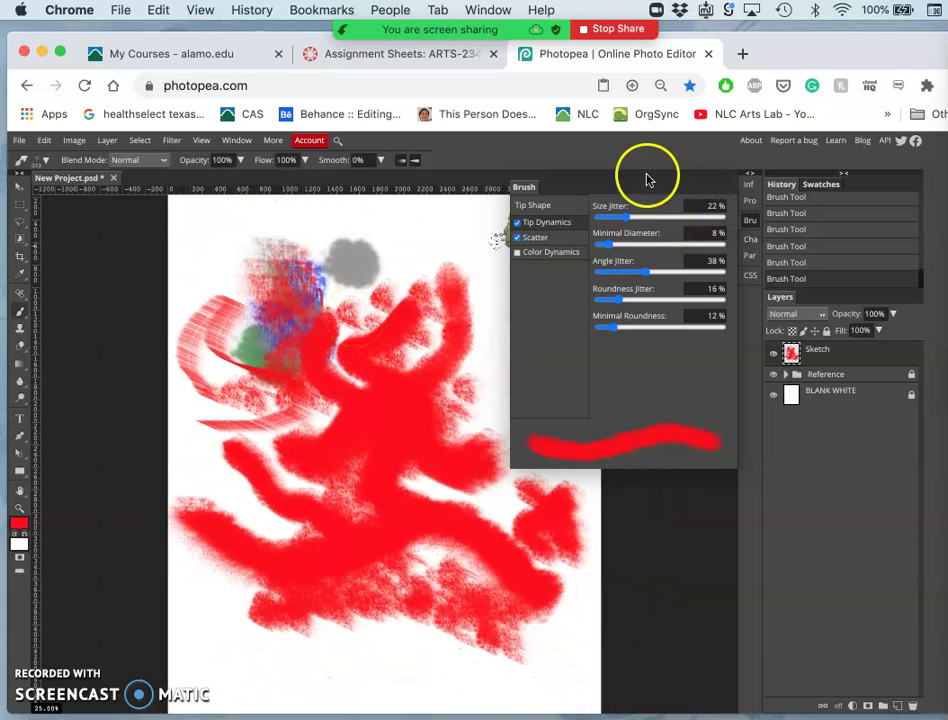
{"action": "left_click", "coordinate": [749, 221]}
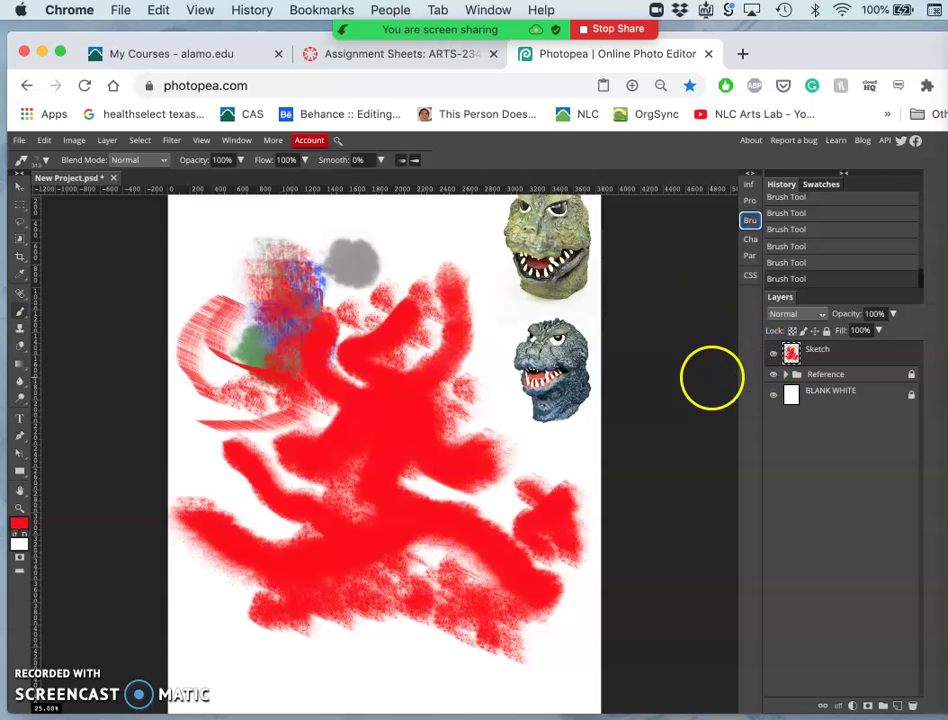
{"action": "key", "text": "super+a"}
{"action": "left_click", "coordinate": [713, 379]}
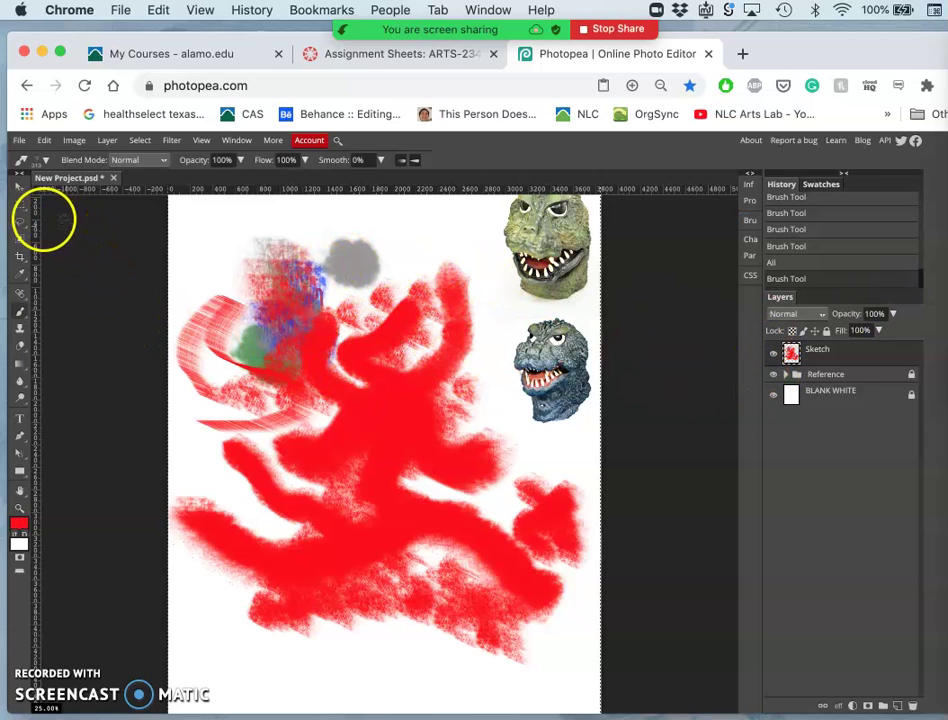
{"action": "left_click", "coordinate": [21, 205]}
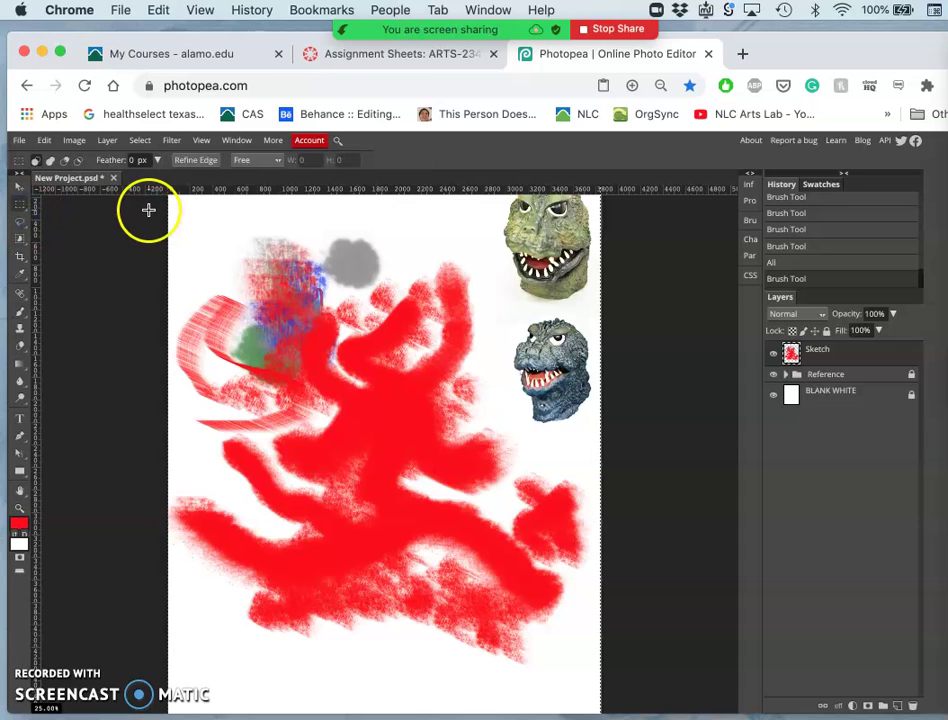
{"action": "left_click_drag", "start_coordinate": [148, 209], "coordinate": [643, 700]}
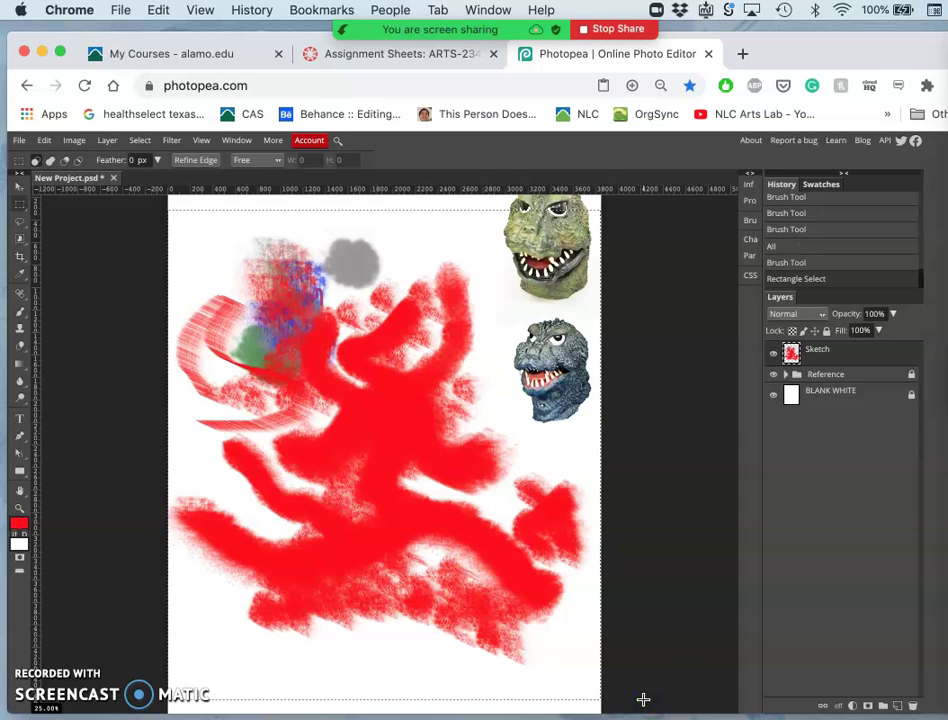
{"action": "key", "text": "Delete"}
{"action": "key", "text": "super+d"}
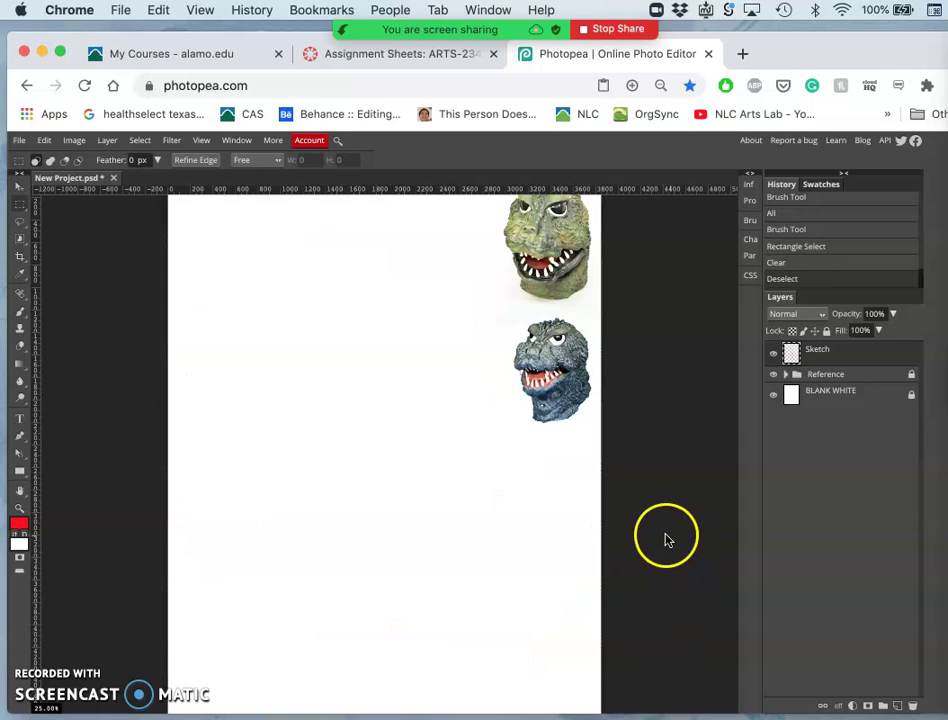
Switch back to the Brush tool with the whole page in view and show the Brush settings again
{"action": "left_click", "coordinate": [20, 314]}
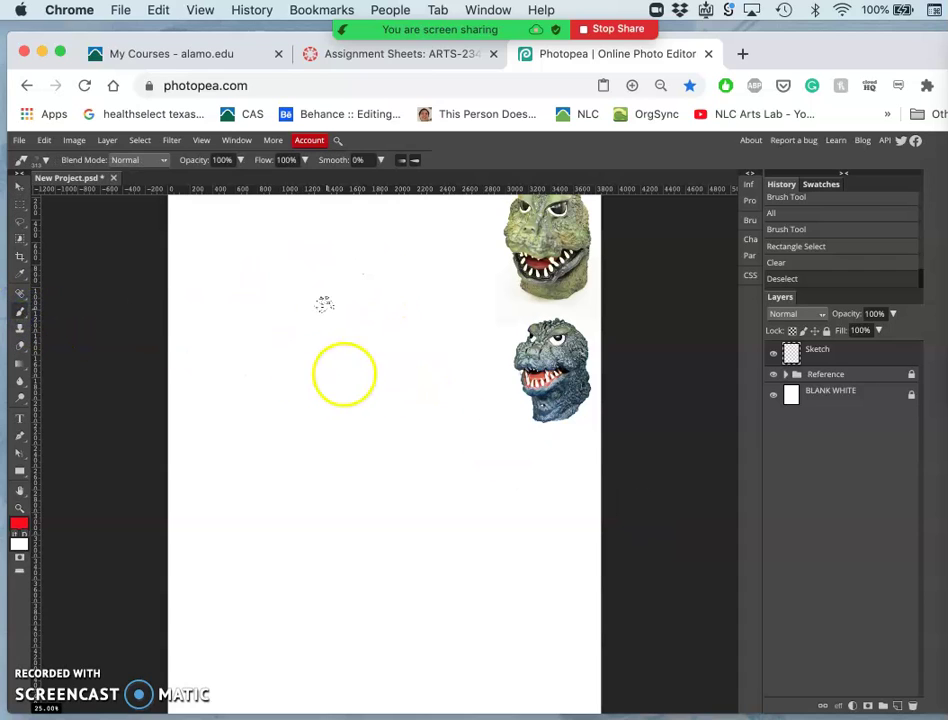
{"action": "scroll", "coordinate": [389, 452], "scroll_direction": "down", "scroll_amount": 1}
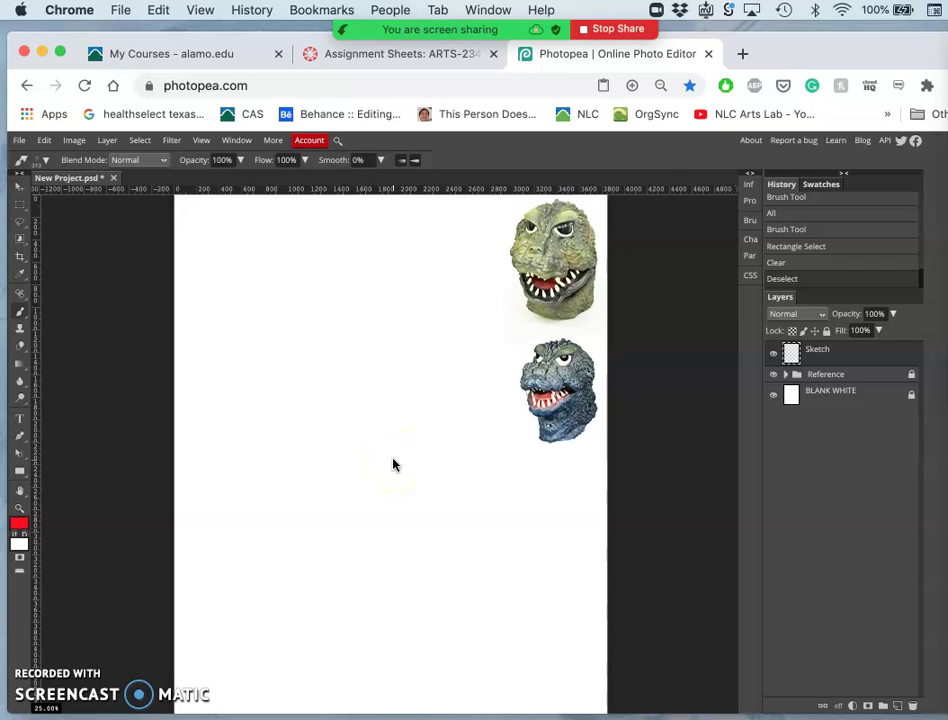
{"action": "scroll", "coordinate": [393, 463], "scroll_direction": "down", "scroll_amount": 1}
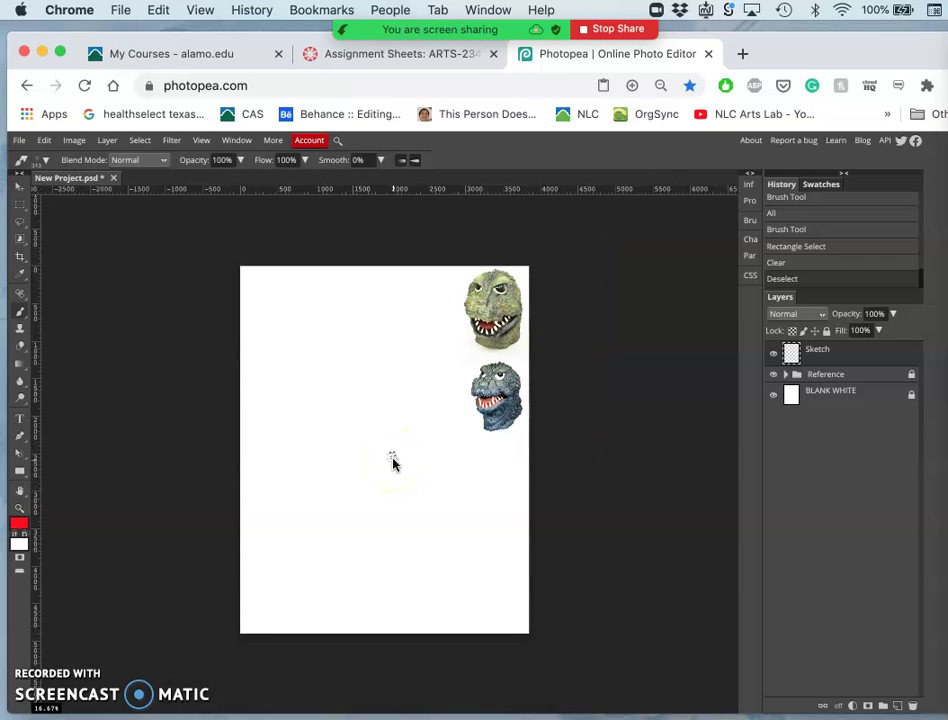
{"action": "scroll", "coordinate": [393, 462], "scroll_direction": "up", "scroll_amount": 1}
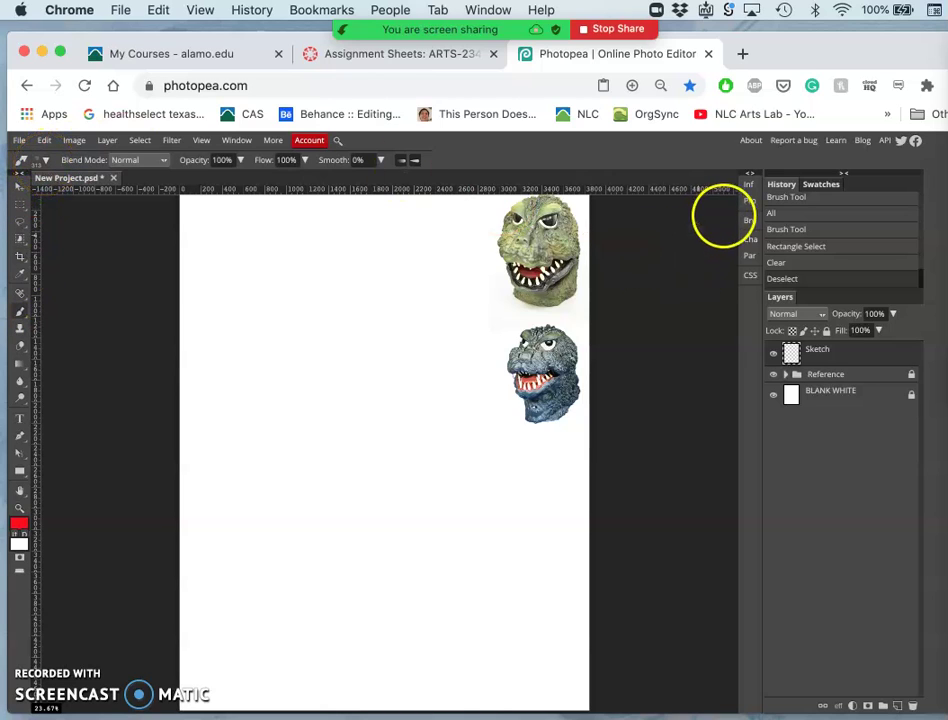
{"action": "left_click", "coordinate": [751, 220]}
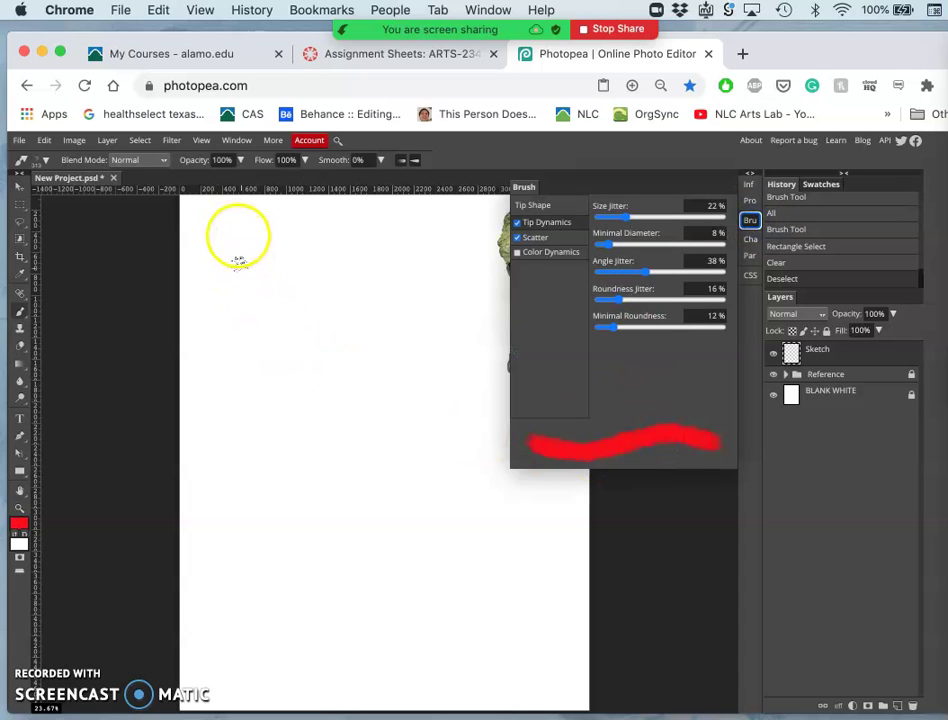
Try a long curved red stroke down the left half of the blank page, undoing the painted stroke
{"action": "left_click_drag", "start_coordinate": [236, 222], "coordinate": [245, 250]}
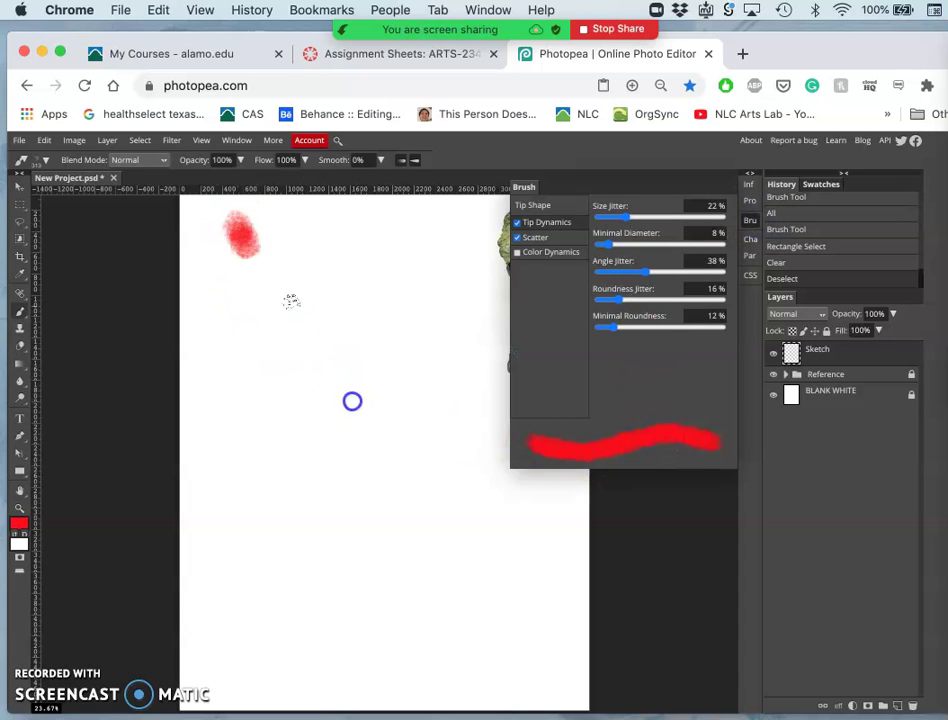
{"action": "mouse_move", "coordinate": [352, 401]}
{"action": "left_mouse_down"}
{"action": "mouse_move", "coordinate": [338, 472]}
{"action": "mouse_move", "coordinate": [288, 527]}
{"action": "left_mouse_up"}
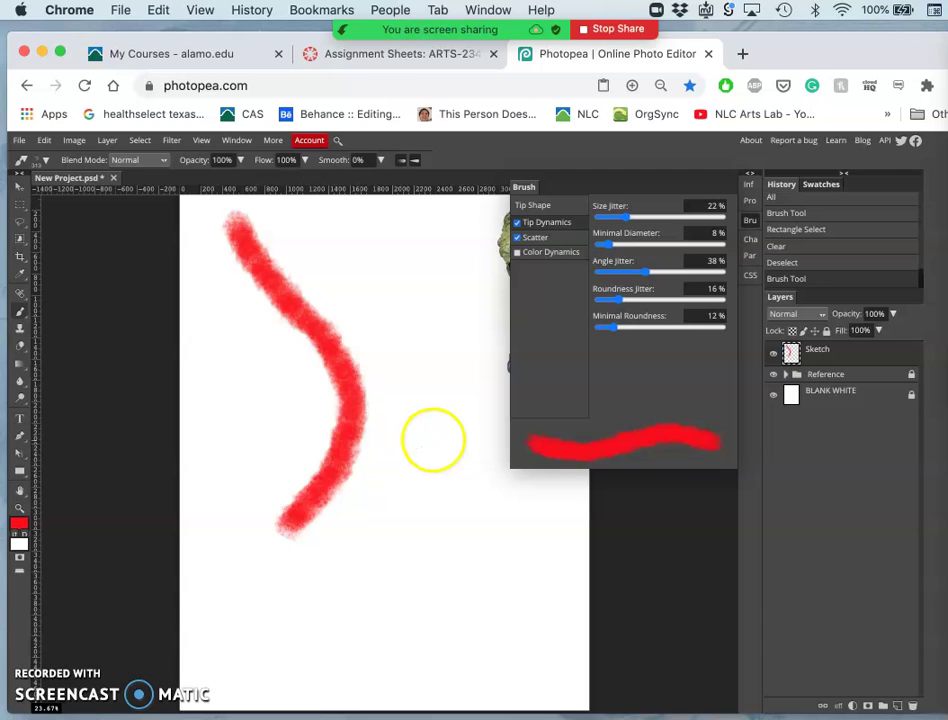
{"action": "key", "text": "super+z"}
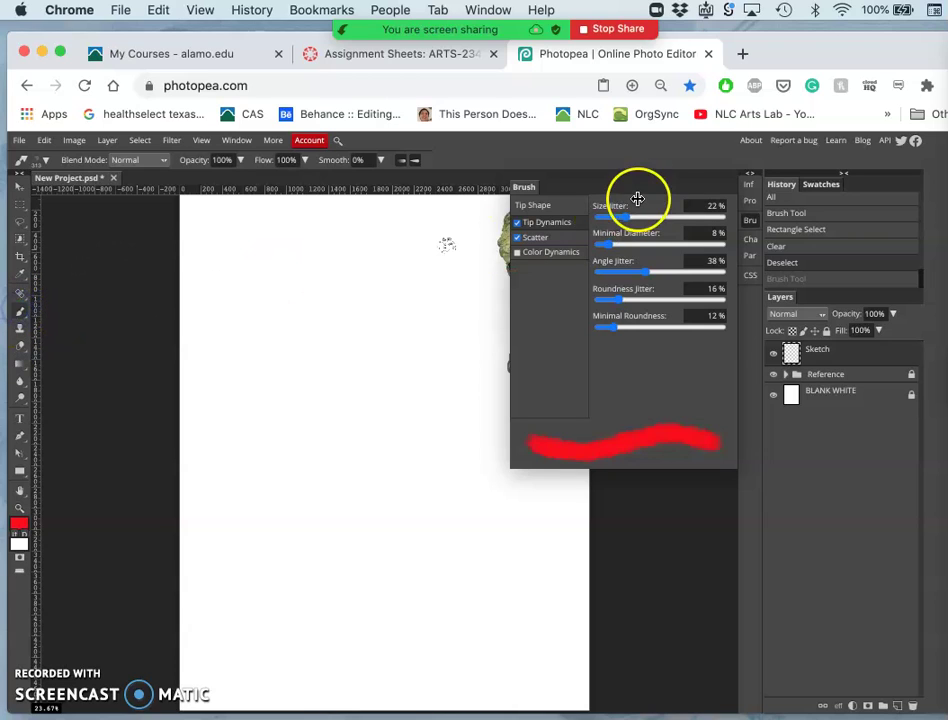
Expand the collapsed panel column so the Info, Brush, Character and CSS panels show in full
{"action": "left_click", "coordinate": [752, 177]}
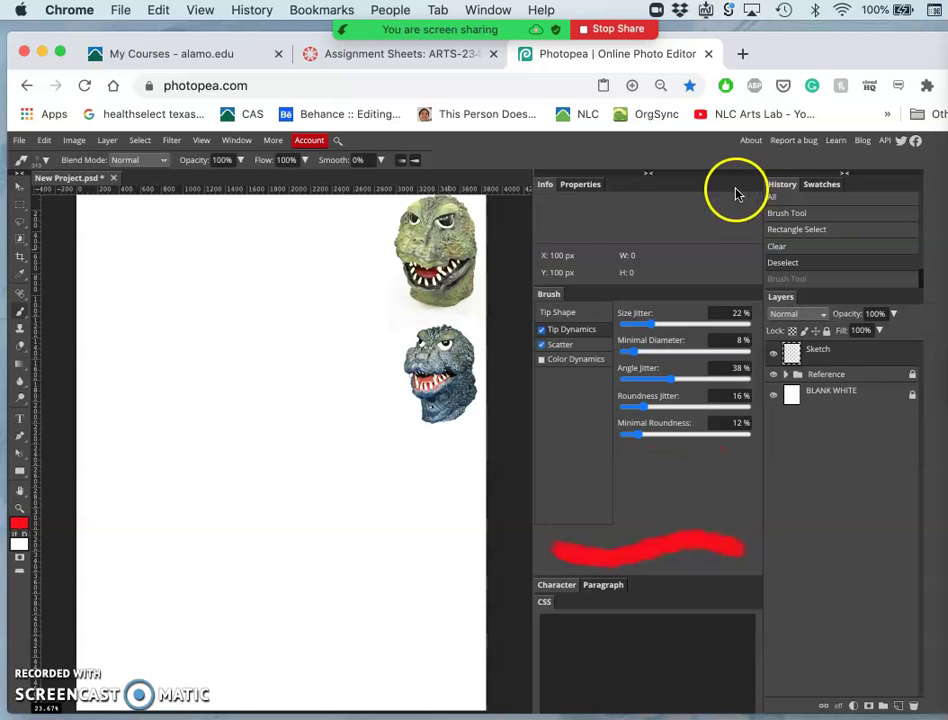
Collapse the wide panel column and rough in a head with pale yellow, grey and dark olive strokes, sampling colours from the green monster photo
{"action": "left_click", "coordinate": [648, 176]}
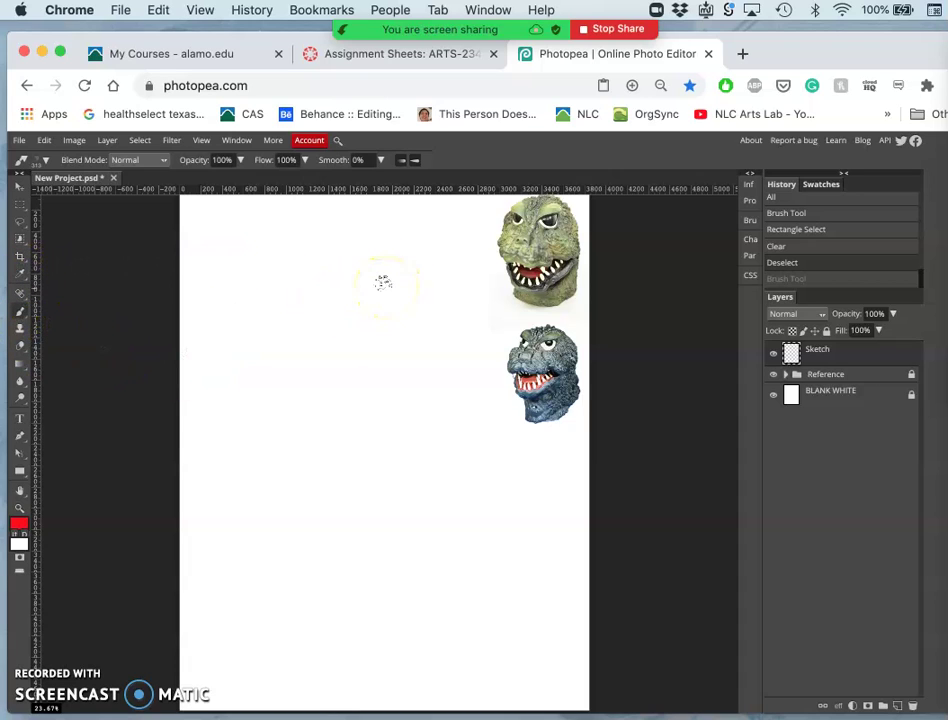
{"action": "left_click", "coordinate": [509, 241], "text": "alt"}
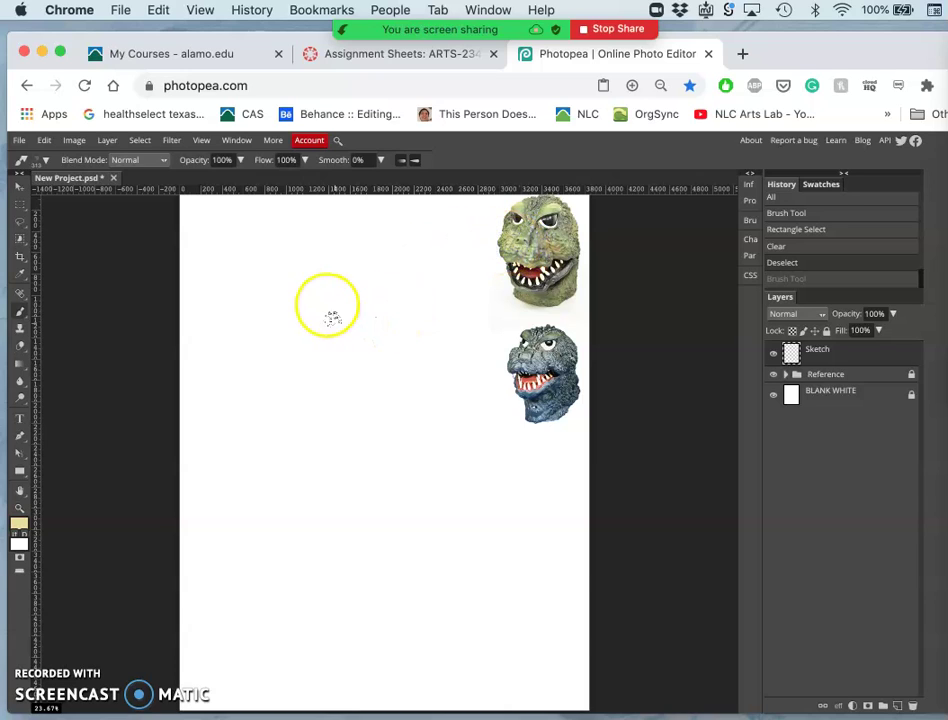
{"action": "mouse_move", "coordinate": [320, 278]}
{"action": "left_mouse_down"}
{"action": "mouse_move", "coordinate": [339, 345]}
{"action": "mouse_move", "coordinate": [328, 381]}
{"action": "mouse_move", "coordinate": [394, 324]}
{"action": "mouse_move", "coordinate": [400, 292]}
{"action": "mouse_move", "coordinate": [372, 269]}
{"action": "mouse_move", "coordinate": [325, 278]}
{"action": "mouse_move", "coordinate": [367, 259]}
{"action": "mouse_move", "coordinate": [415, 290]}
{"action": "mouse_move", "coordinate": [420, 332]}
{"action": "left_mouse_up"}
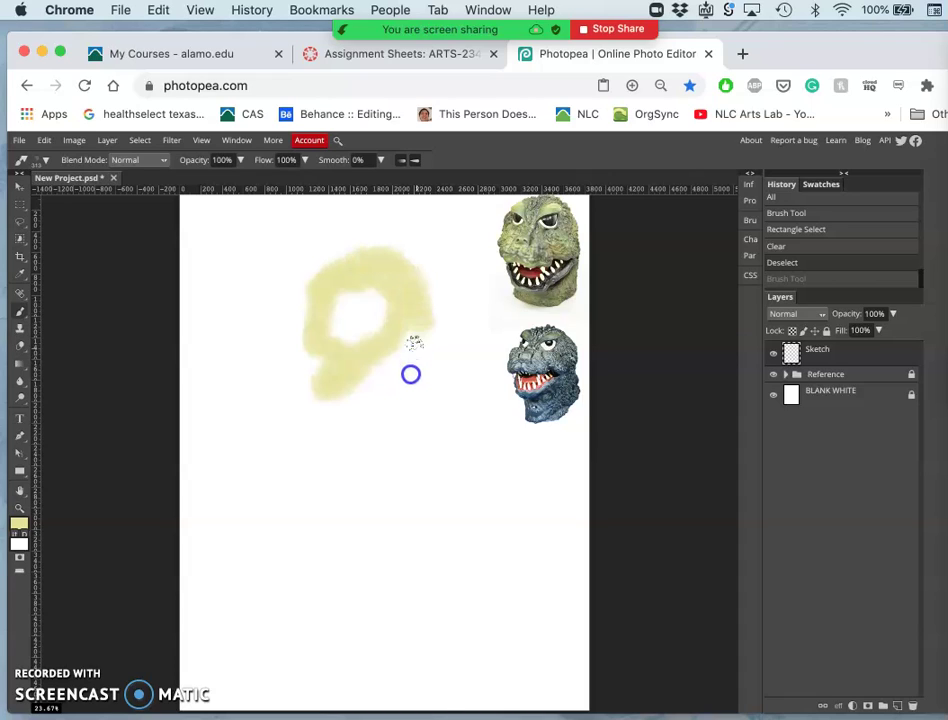
{"action": "mouse_move", "coordinate": [407, 377]}
{"action": "left_mouse_down"}
{"action": "mouse_move", "coordinate": [347, 401]}
{"action": "mouse_move", "coordinate": [280, 395]}
{"action": "mouse_move", "coordinate": [274, 388]}
{"action": "mouse_move", "coordinate": [299, 337]}
{"action": "mouse_move", "coordinate": [297, 302]}
{"action": "mouse_move", "coordinate": [326, 281]}
{"action": "left_mouse_up"}
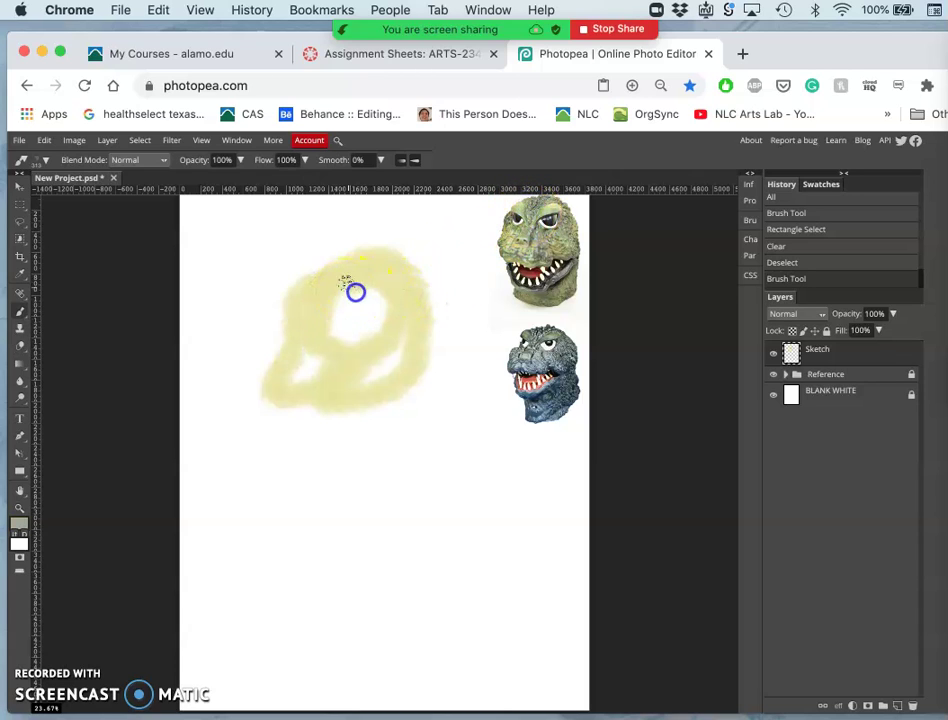
{"action": "mouse_move", "coordinate": [361, 298]}
{"action": "left_mouse_down"}
{"action": "mouse_move", "coordinate": [331, 331]}
{"action": "mouse_move", "coordinate": [346, 327]}
{"action": "mouse_move", "coordinate": [320, 355]}
{"action": "mouse_move", "coordinate": [298, 389]}
{"action": "left_mouse_up"}
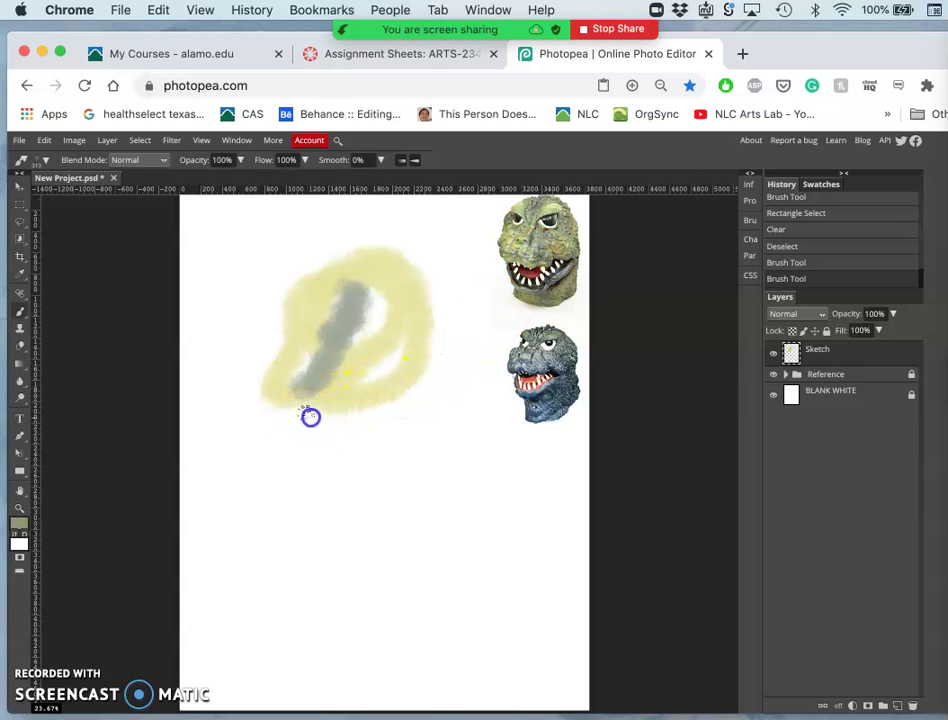
{"action": "mouse_move", "coordinate": [316, 420]}
{"action": "left_mouse_down"}
{"action": "mouse_move", "coordinate": [356, 440]}
{"action": "mouse_move", "coordinate": [398, 401]}
{"action": "left_mouse_up"}
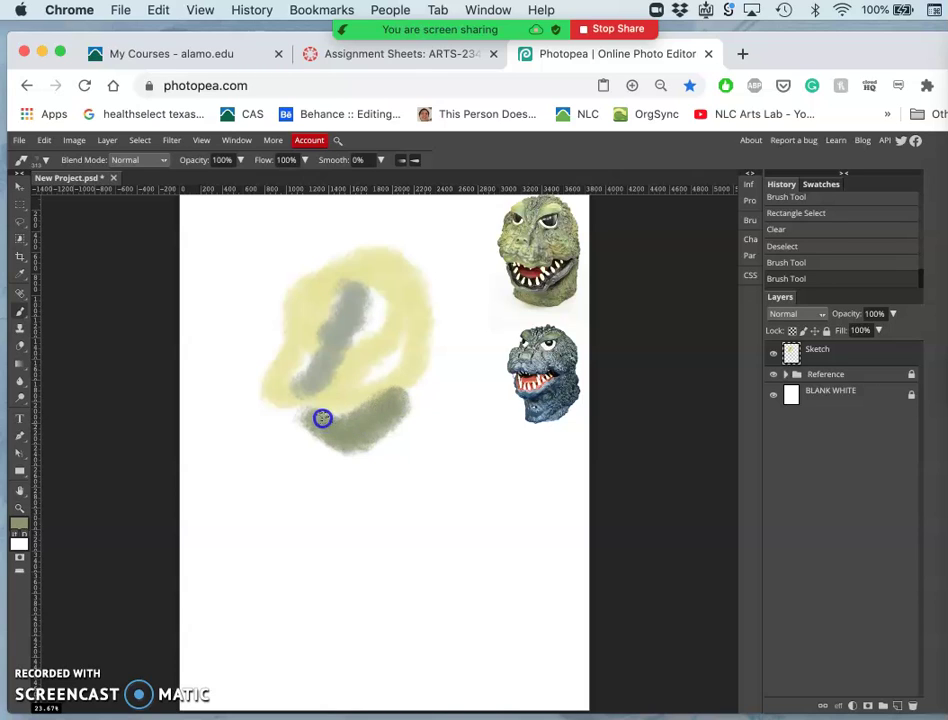
Surround the head with a light green outline and add two dark eyes using colours sampled from the green monster photo
{"action": "mouse_move", "coordinate": [522, 275]}
{"action": "left_mouse_down"}
{"action": "mouse_move", "coordinate": [546, 252]}
{"action": "mouse_move", "coordinate": [544, 231]}
{"action": "mouse_move", "coordinate": [513, 248]}
{"action": "left_mouse_up"}
{"action": "left_click", "coordinate": [513, 247], "text": "alt"}
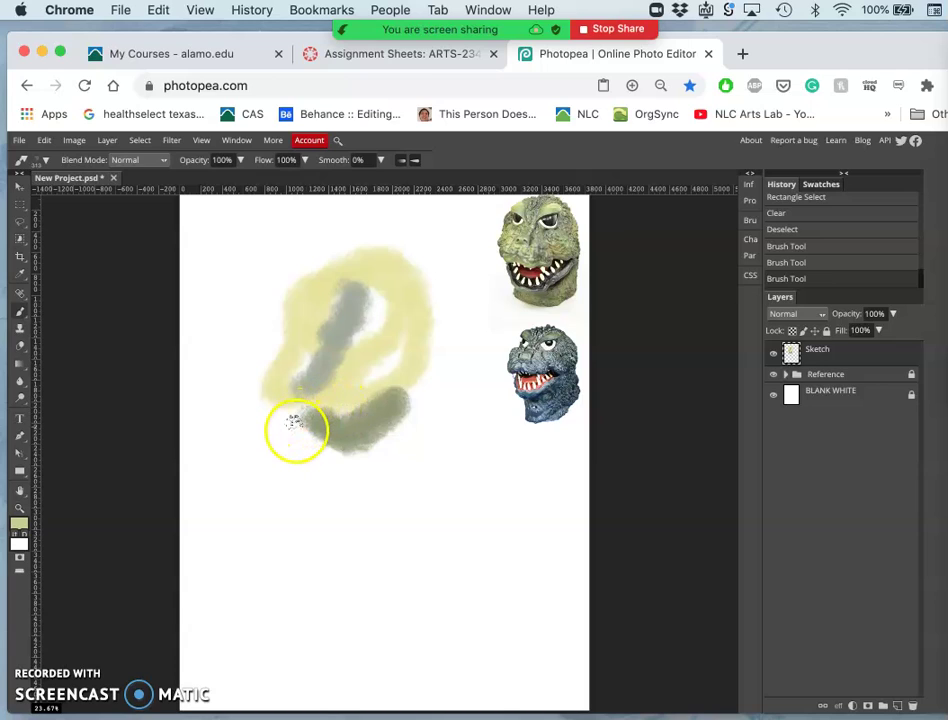
{"action": "left_click_drag", "start_coordinate": [306, 428], "coordinate": [308, 427]}
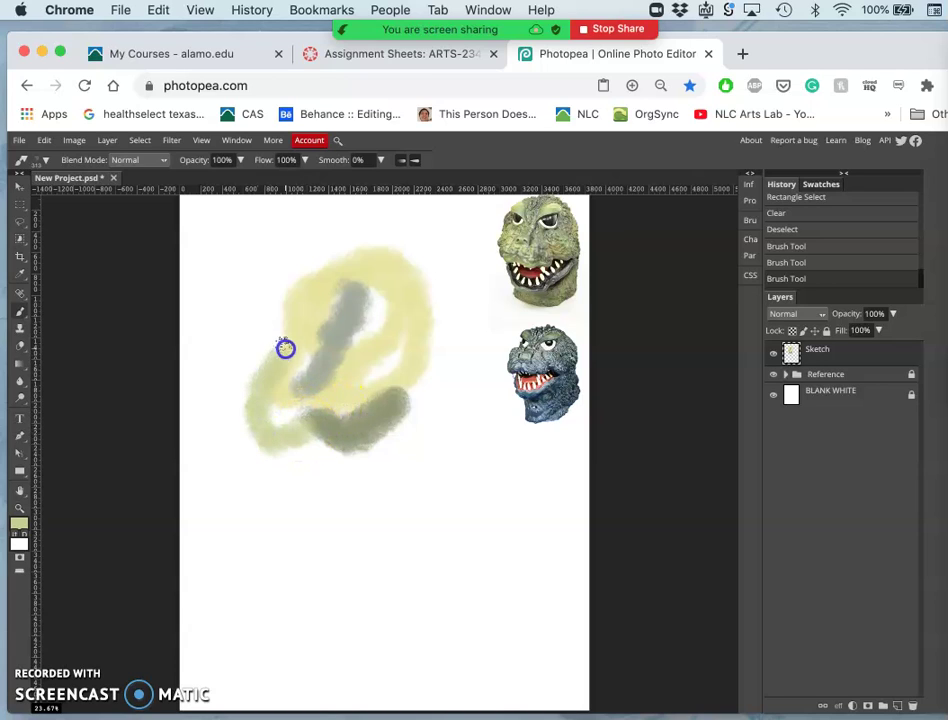
{"action": "mouse_move", "coordinate": [268, 316]}
{"action": "left_mouse_down"}
{"action": "mouse_move", "coordinate": [289, 255]}
{"action": "mouse_move", "coordinate": [342, 249]}
{"action": "mouse_move", "coordinate": [372, 268]}
{"action": "mouse_move", "coordinate": [403, 262]}
{"action": "mouse_move", "coordinate": [437, 361]}
{"action": "left_mouse_up"}
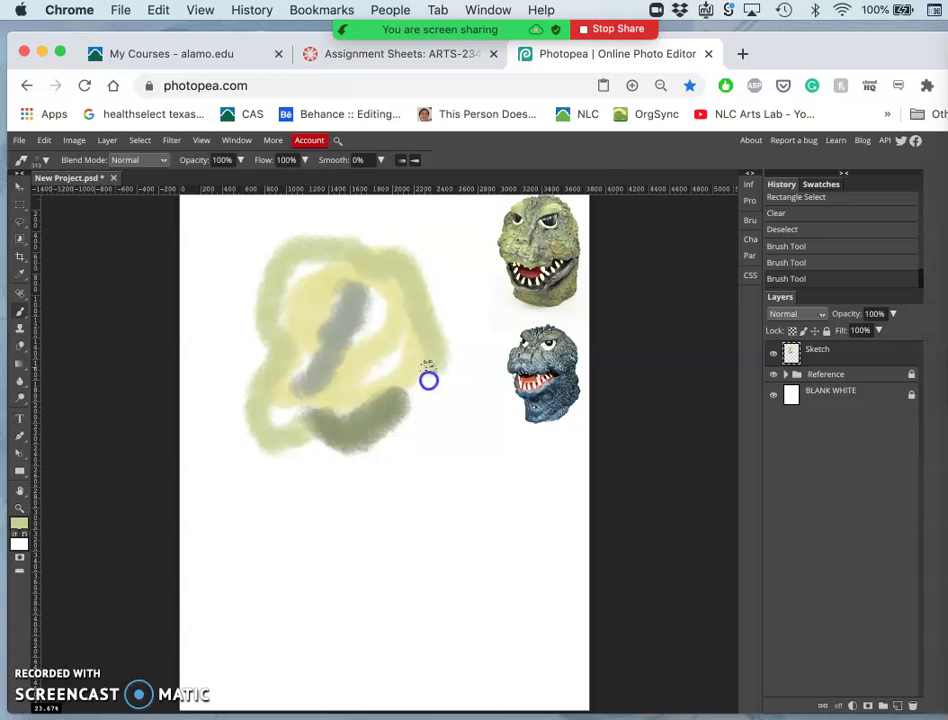
{"action": "left_click_drag", "start_coordinate": [406, 423], "coordinate": [402, 421]}
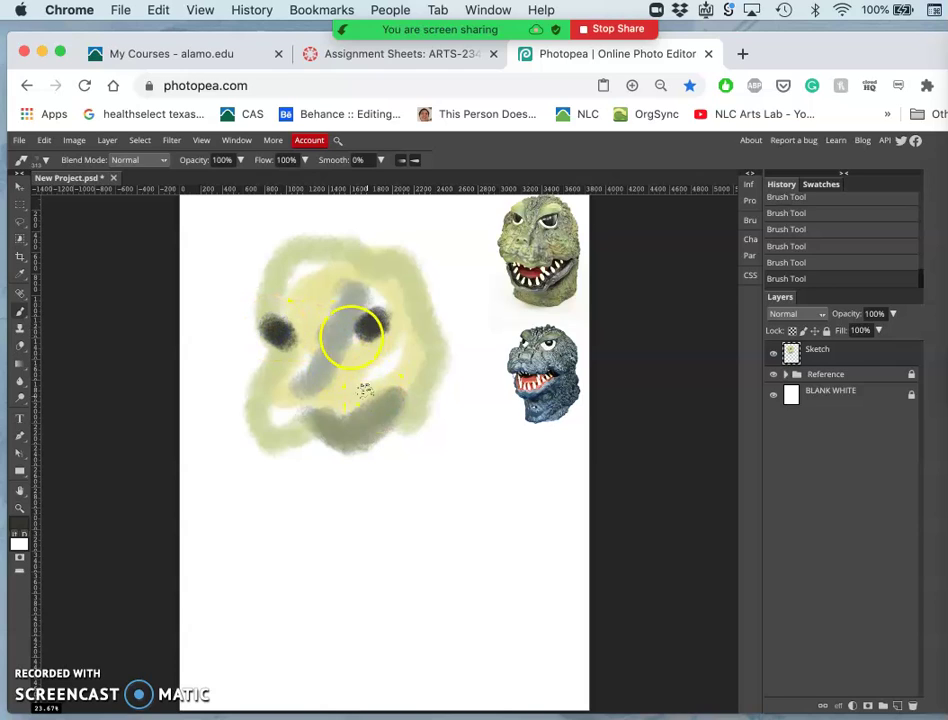
Paint a red mouth below the muzzle and shade the right cheek in brownish olive, sampling both colours from the green monster photo
{"action": "left_click", "coordinate": [530, 273], "text": "alt"}
{"action": "left_click_drag", "start_coordinate": [320, 462], "coordinate": [290, 461]}
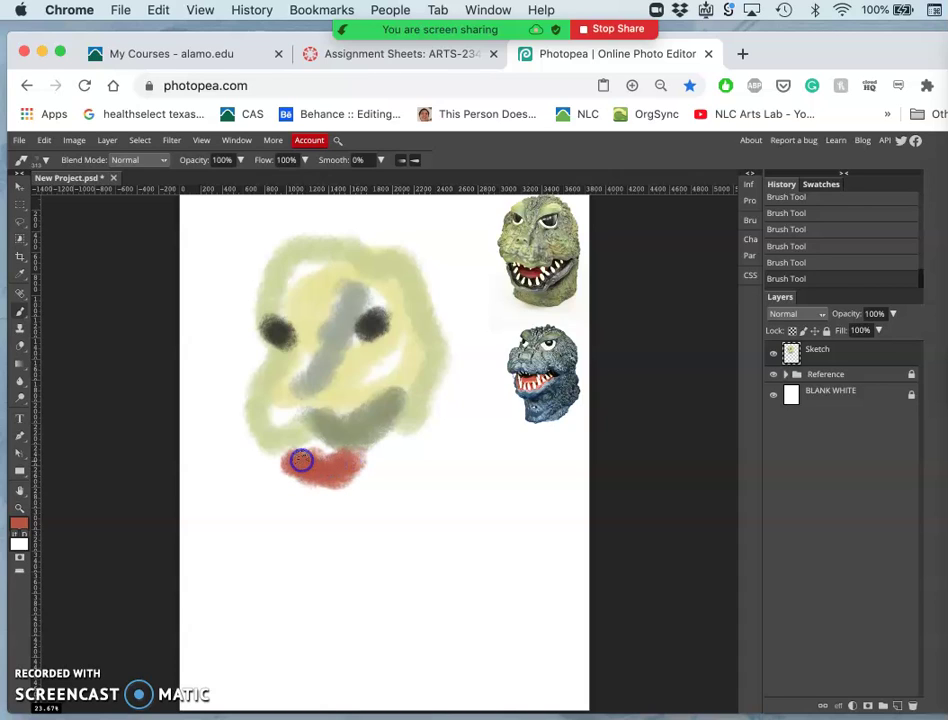
{"action": "left_click", "coordinate": [565, 281], "text": "alt"}
{"action": "left_click_drag", "start_coordinate": [401, 383], "coordinate": [384, 379]}
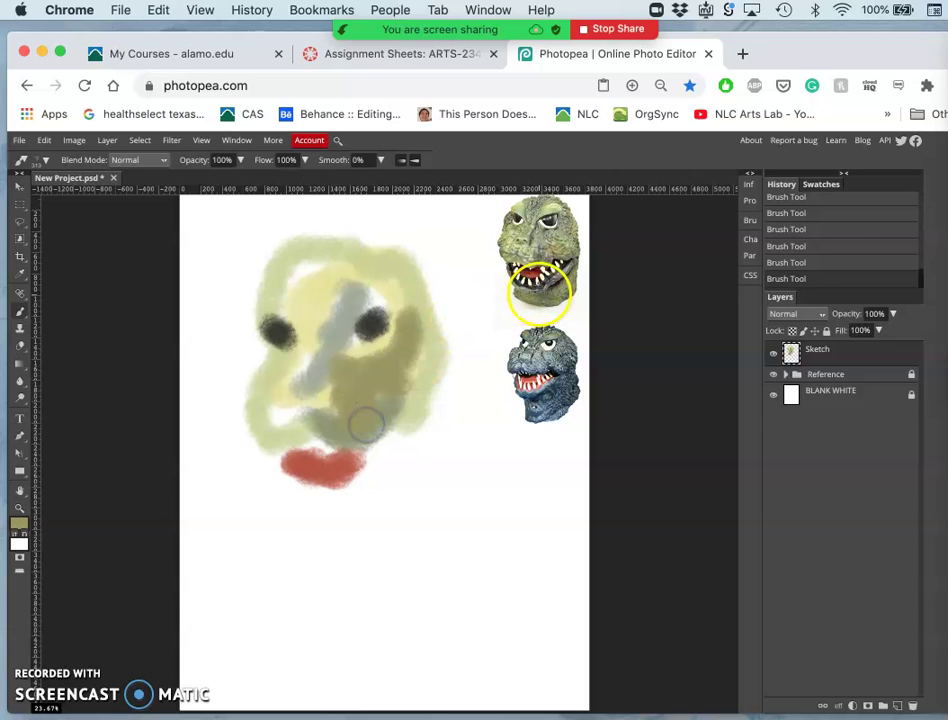
Paint a curved jaw from below the mouth up the head's right side in grey-brown, layering sampled olive along its outer edge
{"action": "left_click", "coordinate": [545, 299], "text": "alt"}
{"action": "mouse_move", "coordinate": [283, 516]}
{"action": "left_mouse_down"}
{"action": "mouse_move", "coordinate": [328, 521]}
{"action": "mouse_move", "coordinate": [399, 489]}
{"action": "left_mouse_up"}
{"action": "left_click_drag", "start_coordinate": [327, 521], "coordinate": [287, 507]}
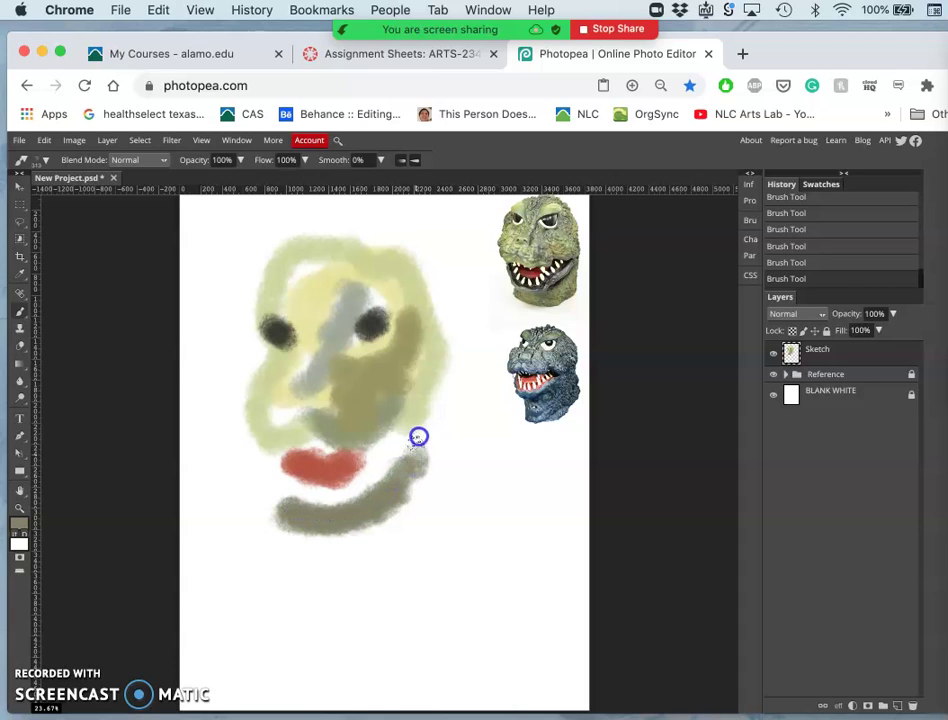
{"action": "left_click_drag", "start_coordinate": [418, 433], "coordinate": [422, 392]}
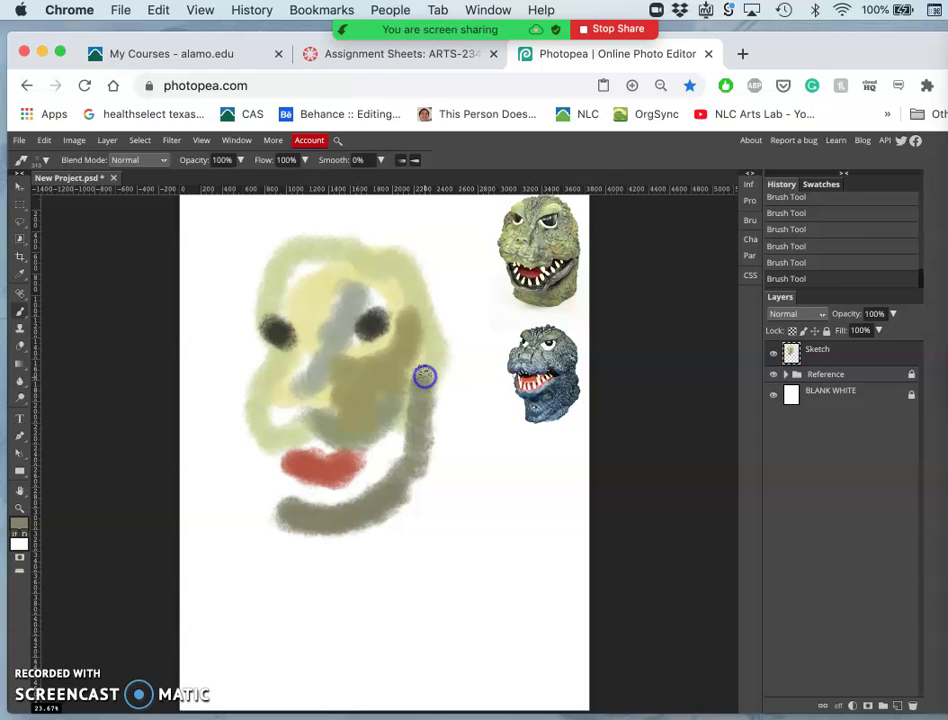
{"action": "left_click", "coordinate": [568, 285], "text": "alt"}
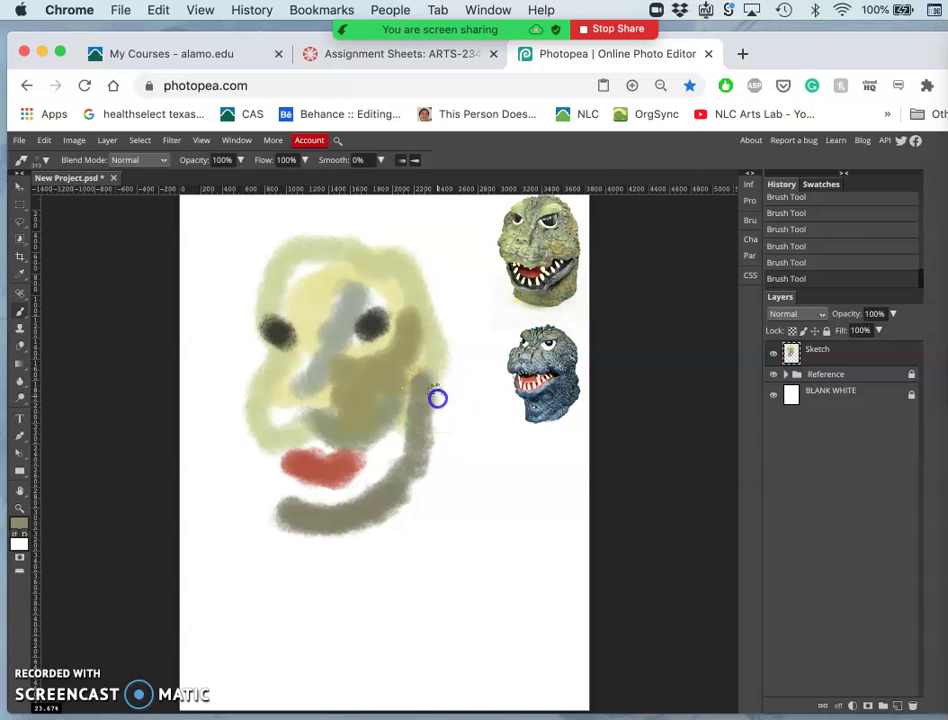
{"action": "mouse_move", "coordinate": [431, 450]}
{"action": "left_mouse_down"}
{"action": "mouse_move", "coordinate": [430, 494]}
{"action": "mouse_move", "coordinate": [394, 527]}
{"action": "mouse_move", "coordinate": [336, 531]}
{"action": "left_mouse_up"}
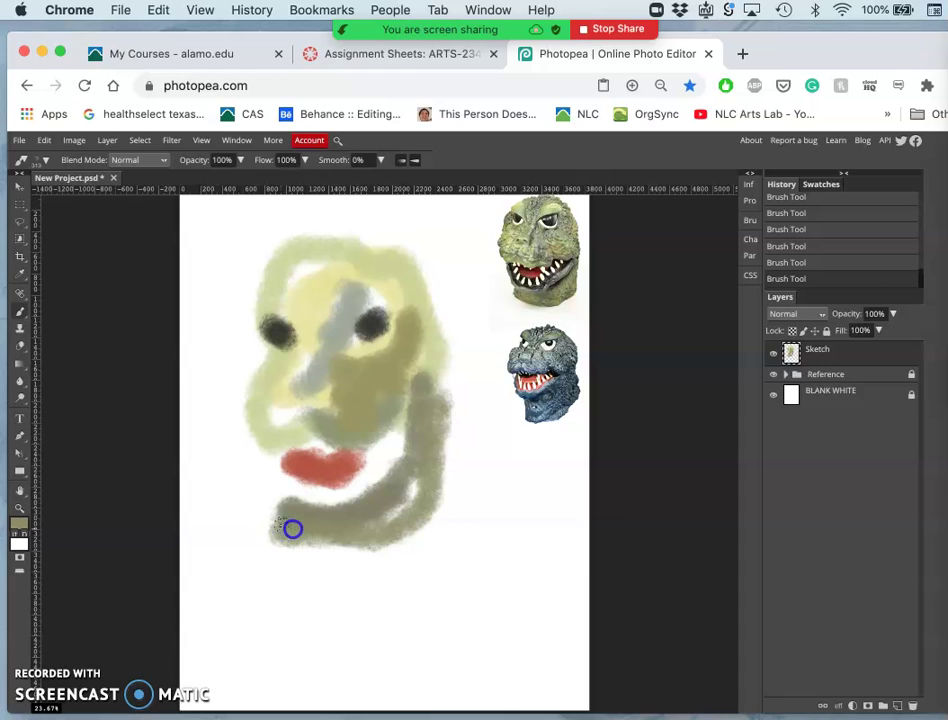
{"action": "mouse_move", "coordinate": [394, 520]}
{"action": "left_mouse_down"}
{"action": "mouse_move", "coordinate": [434, 493]}
{"action": "mouse_move", "coordinate": [432, 480]}
{"action": "left_mouse_up"}
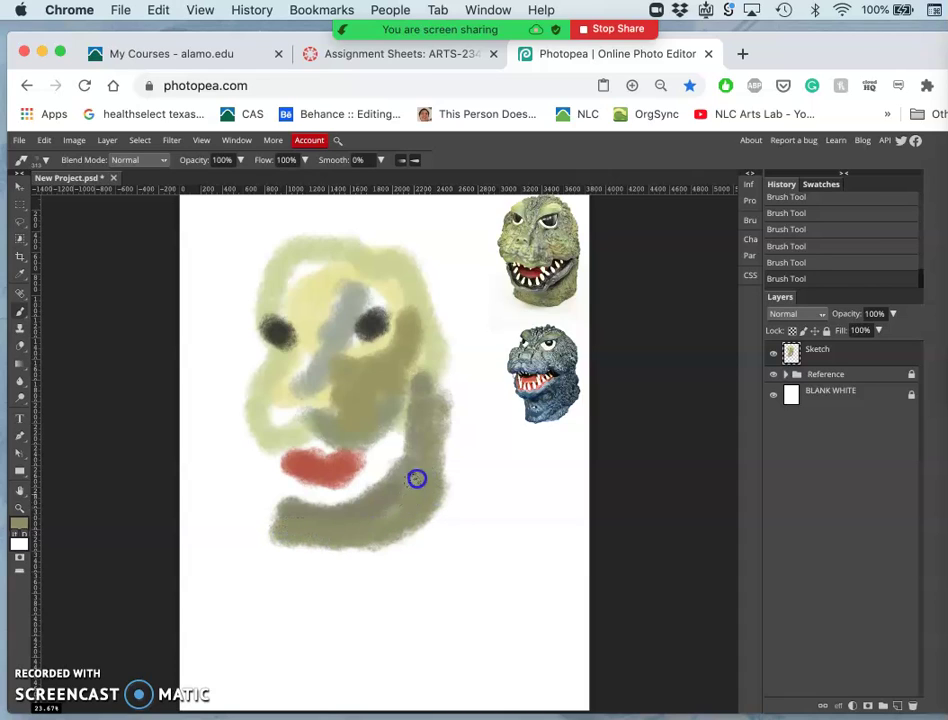
Paint the left side of the muzzle in sampled light grey and add a darker grey patch above the mouth
{"action": "left_click", "coordinate": [519, 254], "text": "alt"}
{"action": "mouse_move", "coordinate": [357, 416]}
{"action": "left_mouse_down"}
{"action": "mouse_move", "coordinate": [311, 423]}
{"action": "mouse_move", "coordinate": [304, 442]}
{"action": "left_mouse_up"}
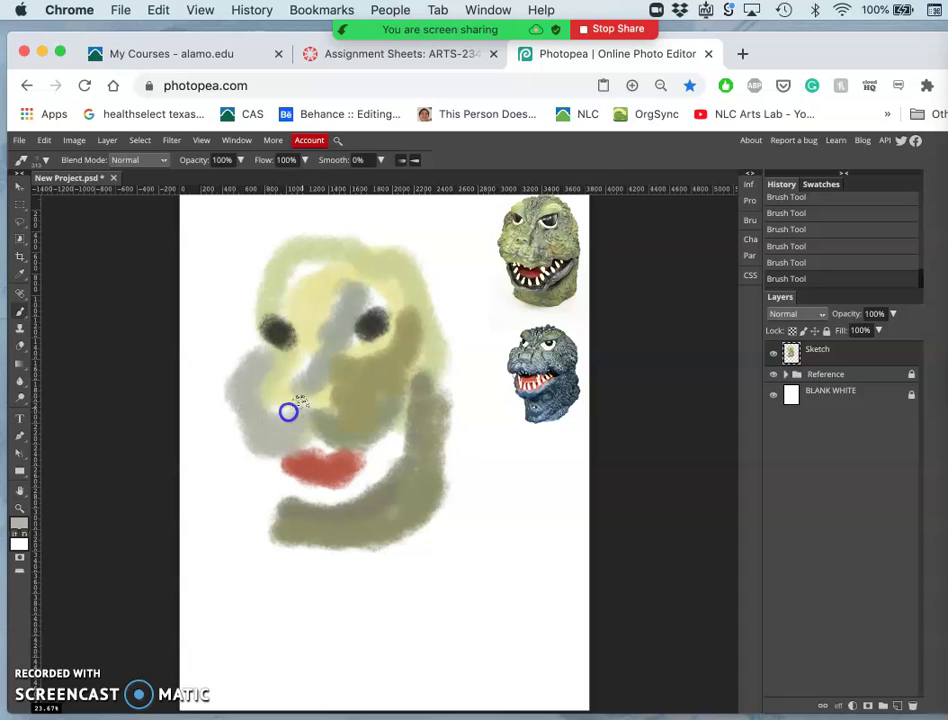
{"action": "left_click", "coordinate": [558, 277], "text": "alt"}
{"action": "mouse_move", "coordinate": [398, 380]}
{"action": "left_mouse_down"}
{"action": "mouse_move", "coordinate": [314, 254]}
{"action": "mouse_move", "coordinate": [313, 229]}
{"action": "mouse_move", "coordinate": [344, 399]}
{"action": "mouse_move", "coordinate": [303, 421]}
{"action": "left_mouse_up"}
{"action": "left_click", "coordinate": [258, 412]}
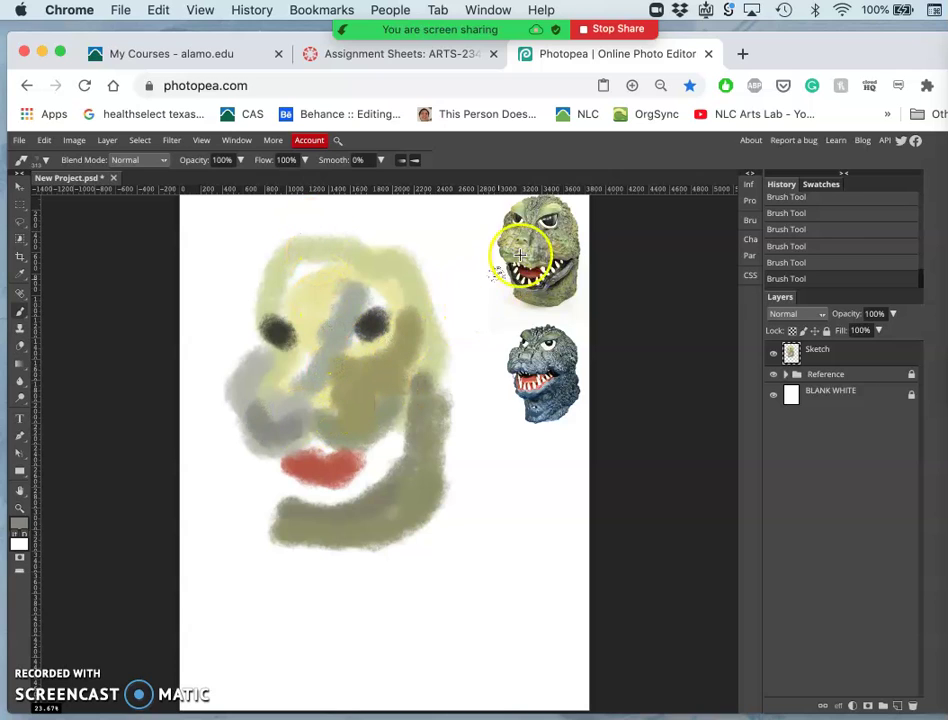
Add a brownish olive patch on the muzzle's left side and pale yellow-green strokes around the nose, using sampled colours
{"action": "left_click", "coordinate": [555, 249], "text": "alt"}
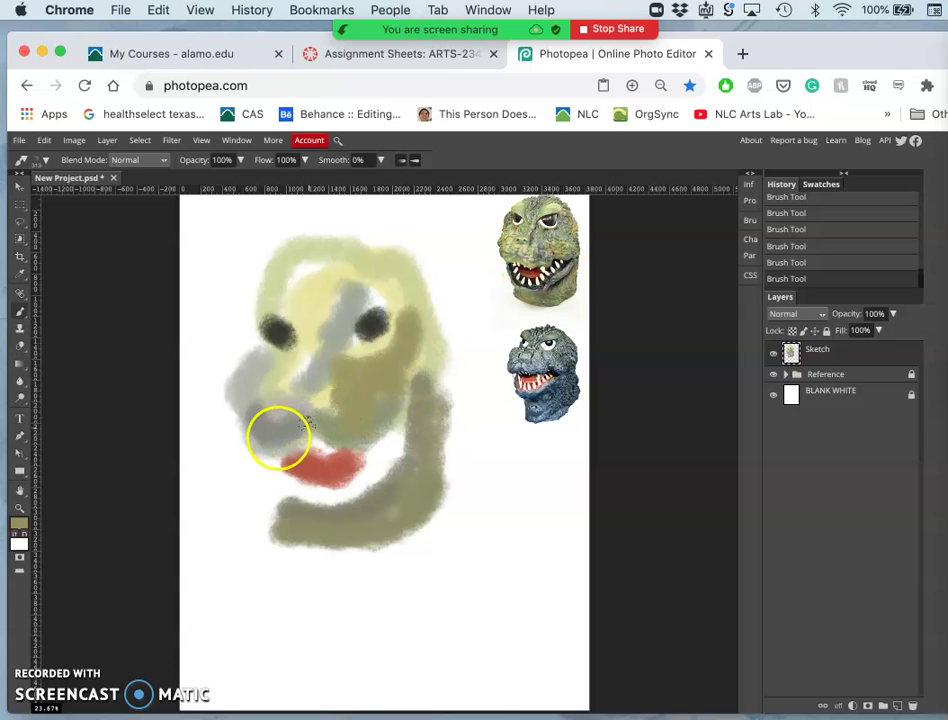
{"action": "left_click_drag", "start_coordinate": [259, 432], "coordinate": [256, 426]}
{"action": "mouse_move", "coordinate": [255, 378]}
{"action": "left_mouse_down"}
{"action": "mouse_move", "coordinate": [303, 355]}
{"action": "mouse_move", "coordinate": [291, 357]}
{"action": "left_mouse_up"}
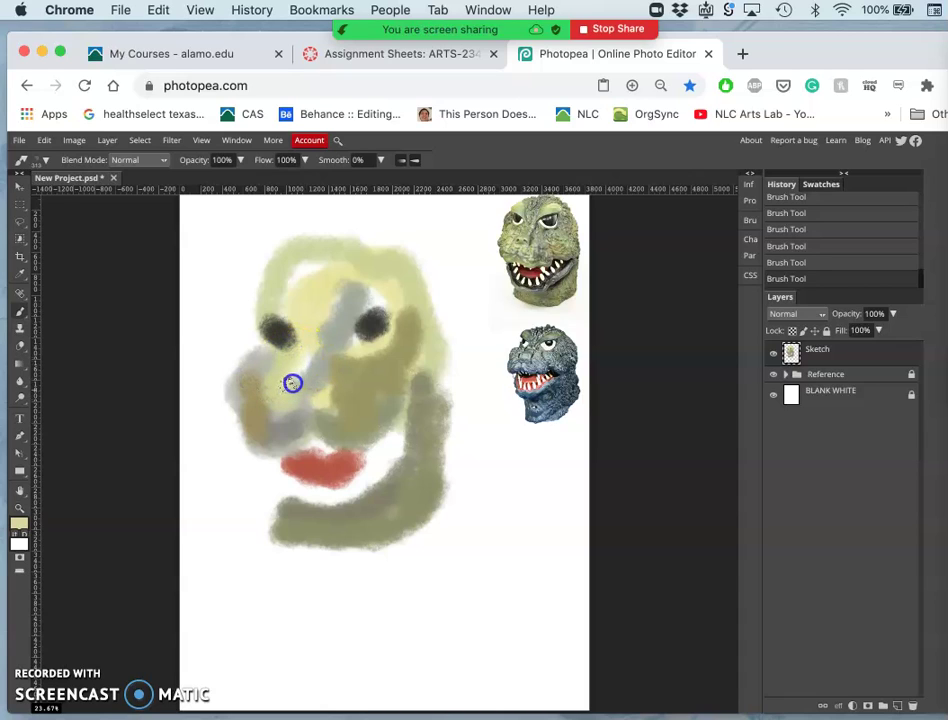
{"action": "mouse_move", "coordinate": [323, 412]}
{"action": "left_mouse_down"}
{"action": "mouse_move", "coordinate": [406, 402]}
{"action": "mouse_move", "coordinate": [364, 360]}
{"action": "mouse_move", "coordinate": [383, 256]}
{"action": "mouse_move", "coordinate": [342, 282]}
{"action": "left_mouse_up"}
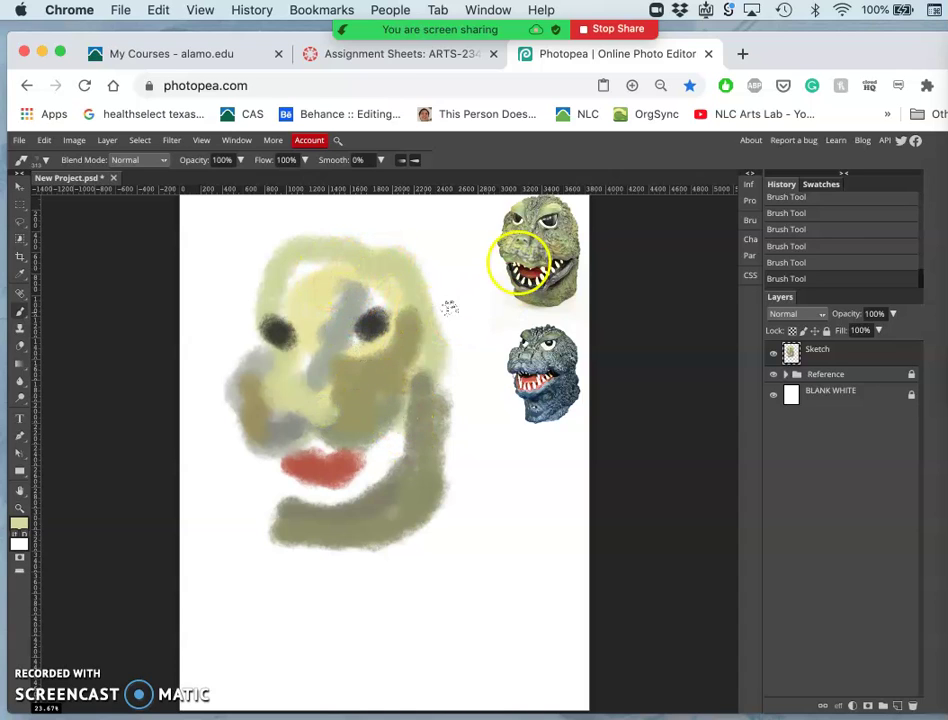
Shade the forehead in sampled grey and paint a highlight over it with white sampled from the page
{"action": "left_click", "coordinate": [538, 201], "text": "alt"}
{"action": "left_click_drag", "start_coordinate": [424, 259], "coordinate": [343, 264]}
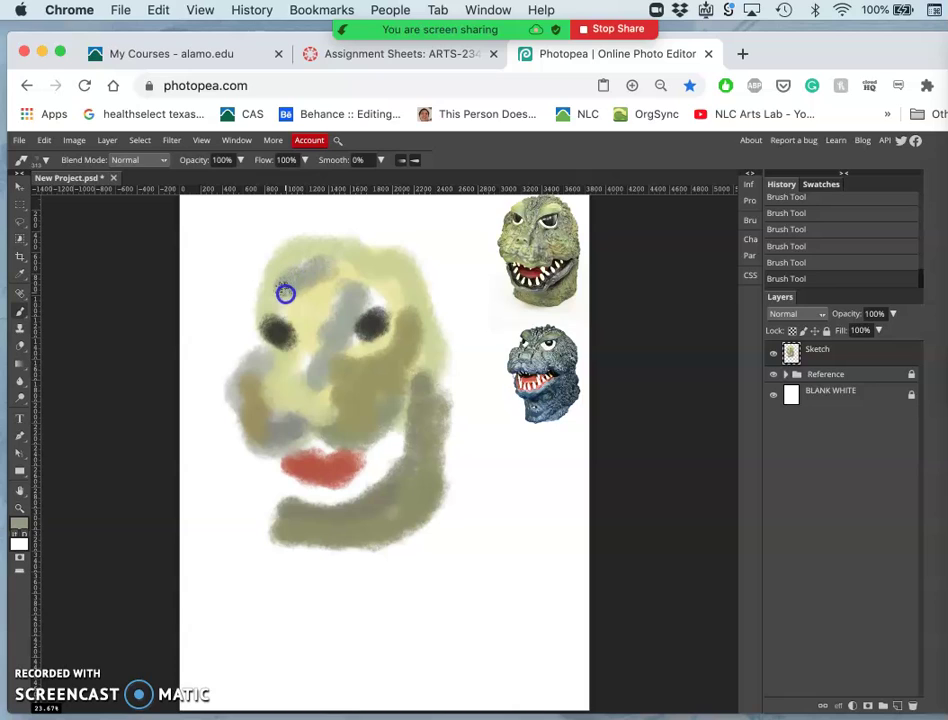
{"action": "left_click", "coordinate": [454, 222], "text": "alt"}
{"action": "left_click_drag", "start_coordinate": [345, 268], "coordinate": [327, 265]}
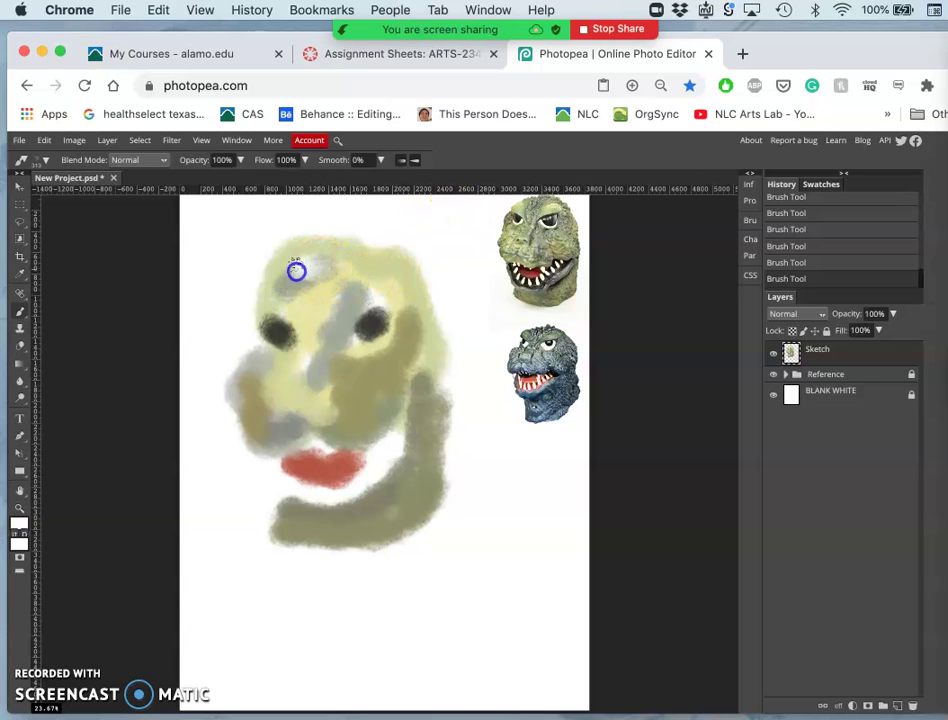
{"action": "left_click_drag", "start_coordinate": [346, 265], "coordinate": [350, 267]}
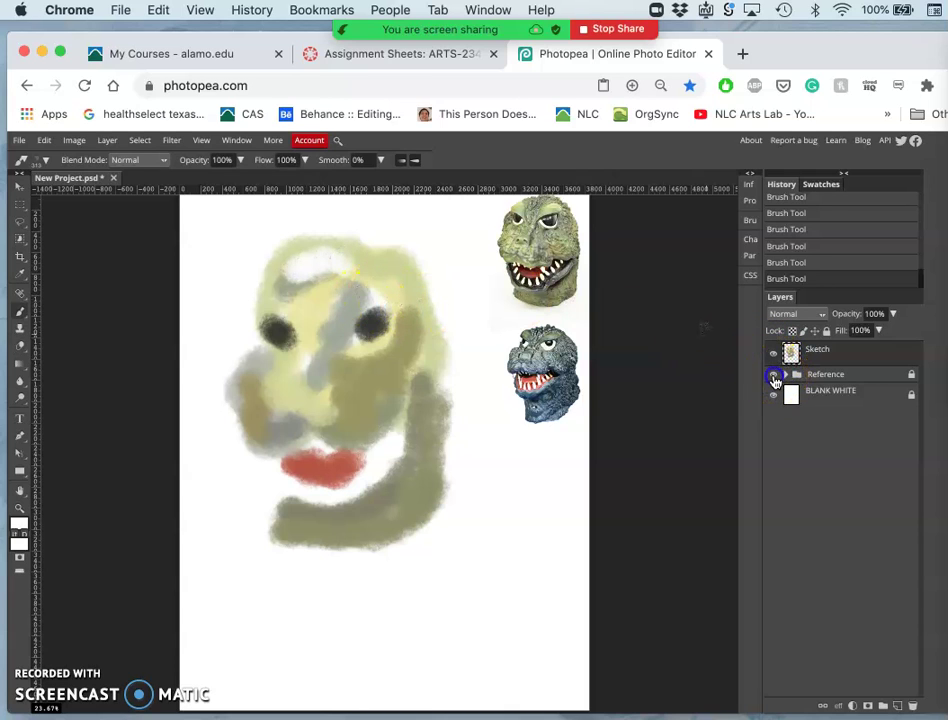
Hide the Reference group and BLANK WHITE layer to inspect the sketch on transparency, restoring both
{"action": "left_click", "coordinate": [773, 374]}
{"action": "left_click", "coordinate": [774, 393]}
{"action": "left_click", "coordinate": [382, 380]}
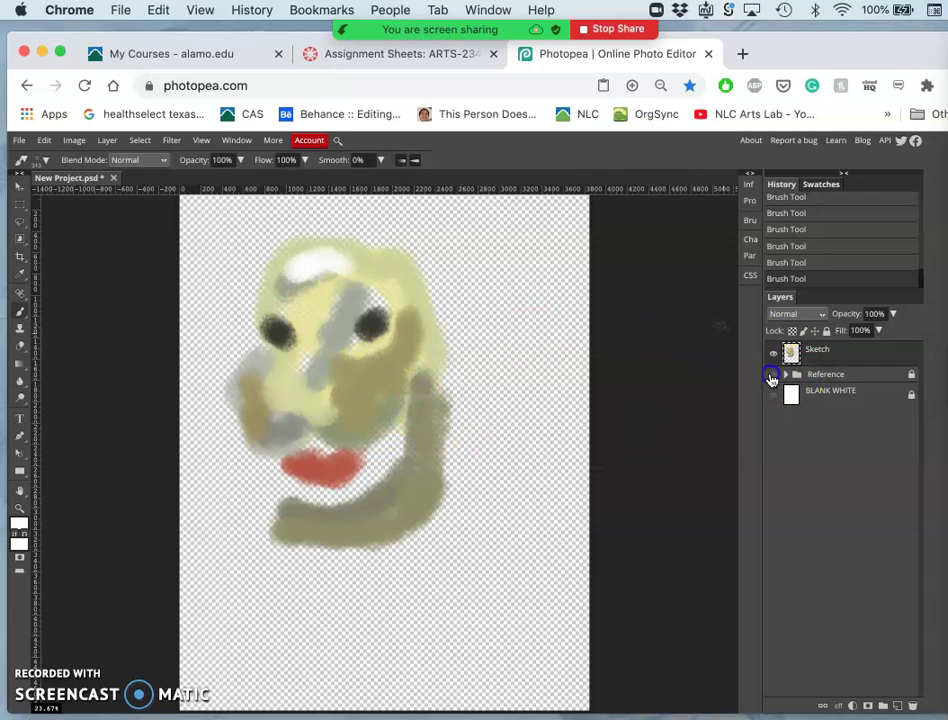
{"action": "left_click", "coordinate": [774, 395]}
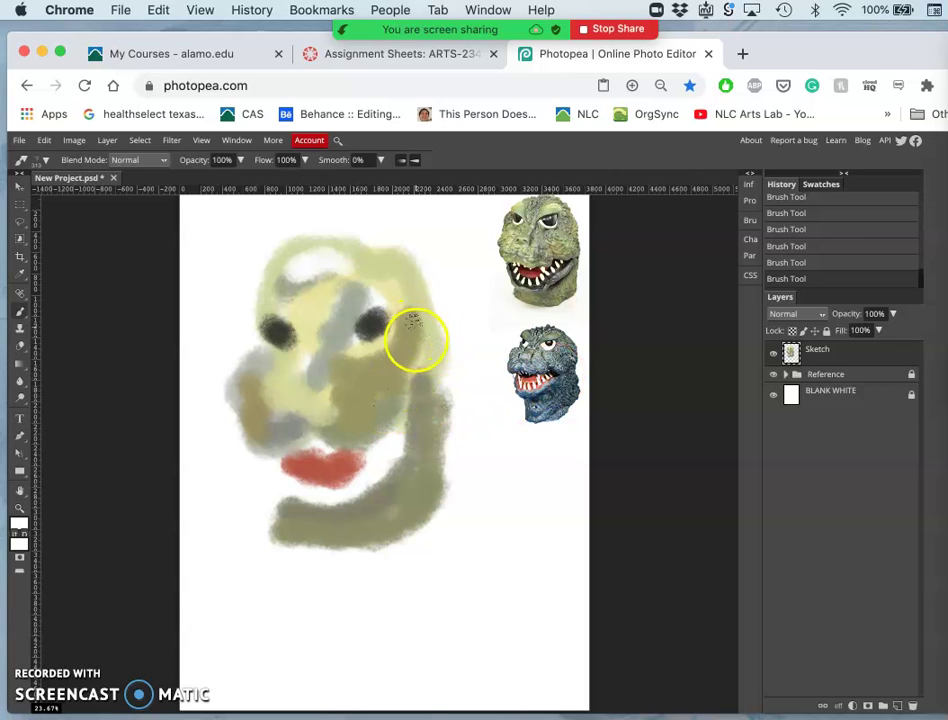
{"action": "mouse_move", "coordinate": [432, 421]}
{"action": "left_mouse_down"}
{"action": "mouse_move", "coordinate": [451, 459]}
{"action": "mouse_move", "coordinate": [437, 445]}
{"action": "left_mouse_up"}
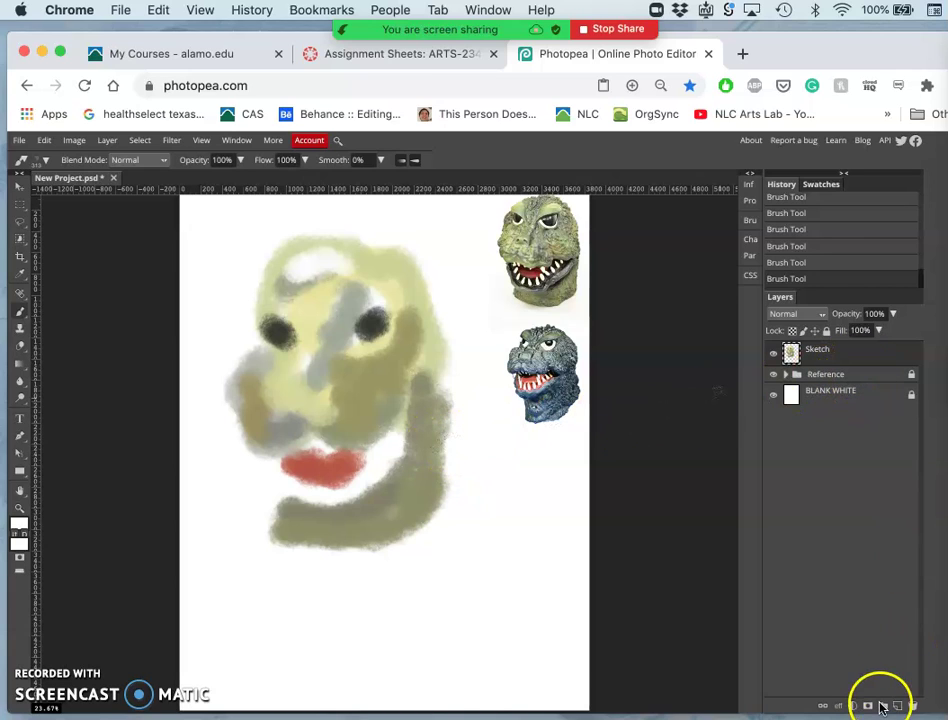
Create a new layer filled with mid-grey and place it between the Reference group and BLANK WHITE
{"action": "left_click", "coordinate": [896, 706]}
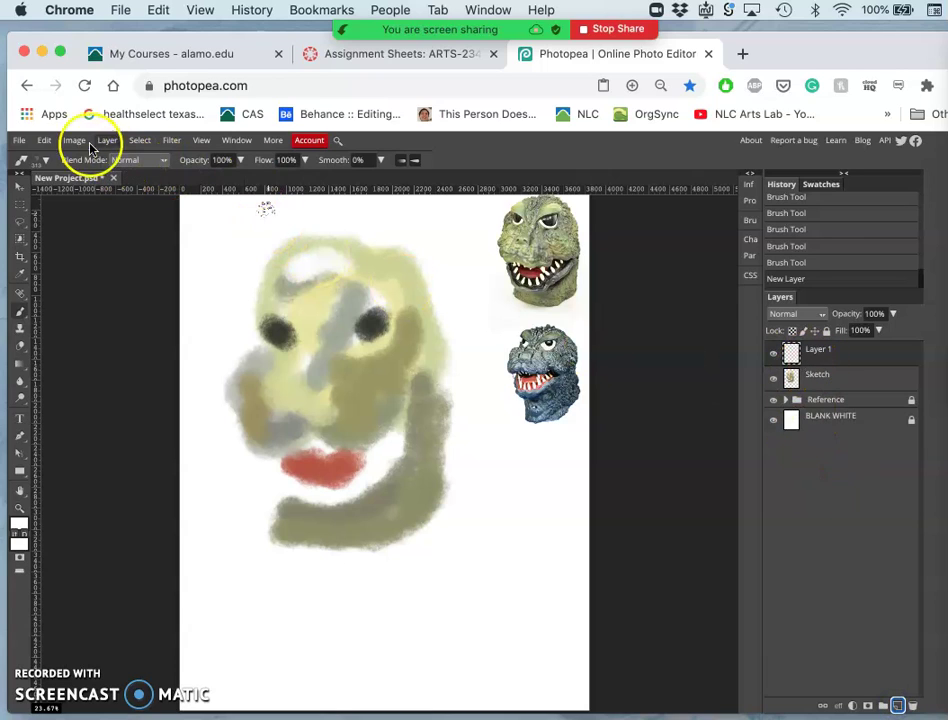
{"action": "left_click", "coordinate": [45, 142]}
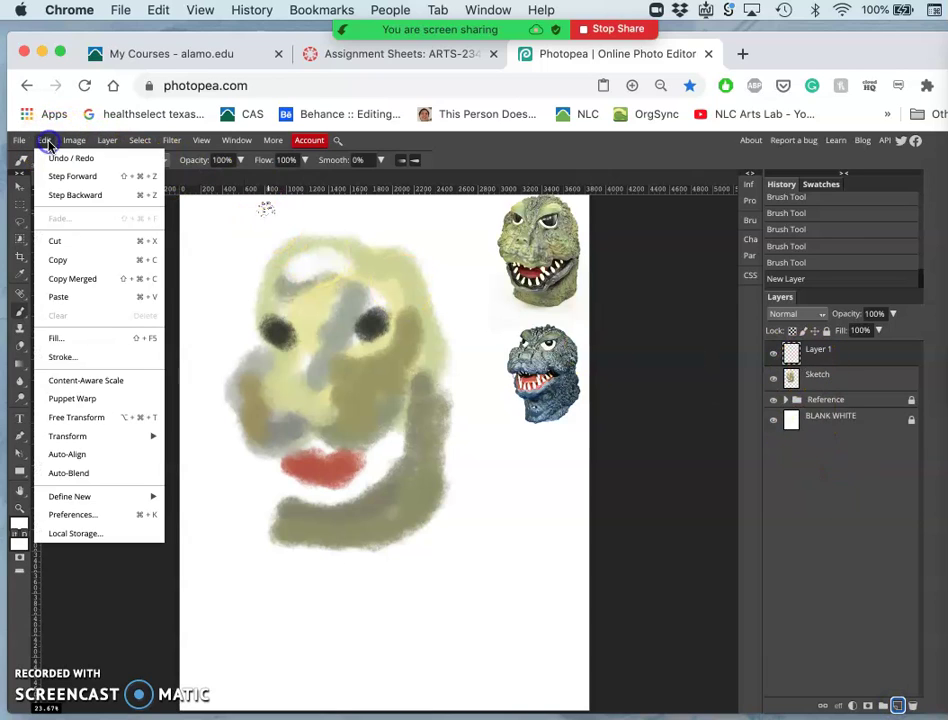
{"action": "left_click", "coordinate": [95, 335]}
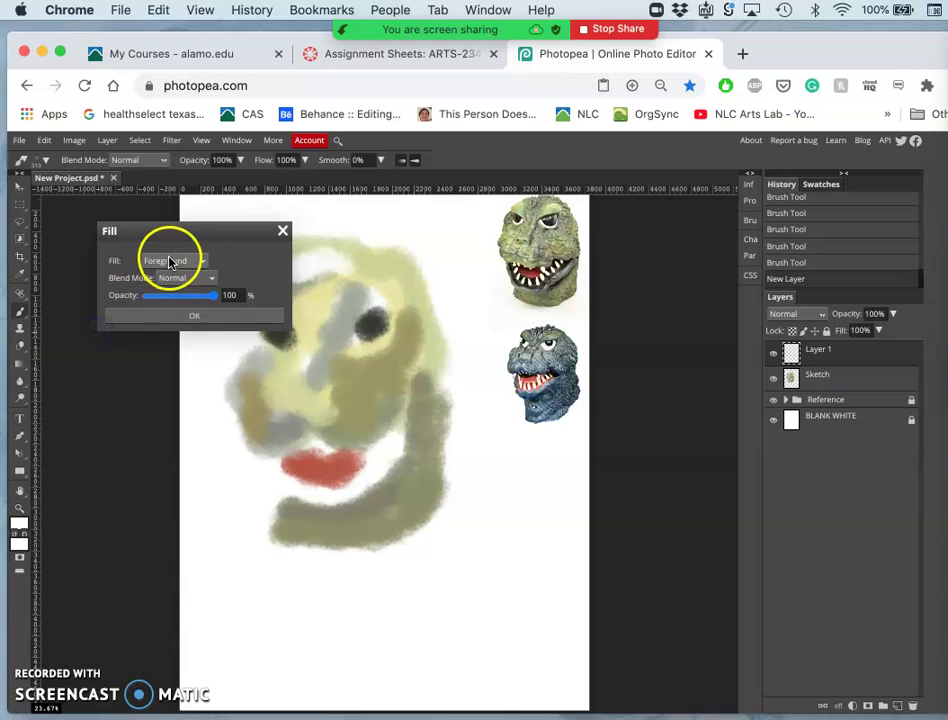
{"action": "left_click", "coordinate": [170, 261]}
{"action": "left_click", "coordinate": [167, 304]}
{"action": "left_click", "coordinate": [200, 316]}
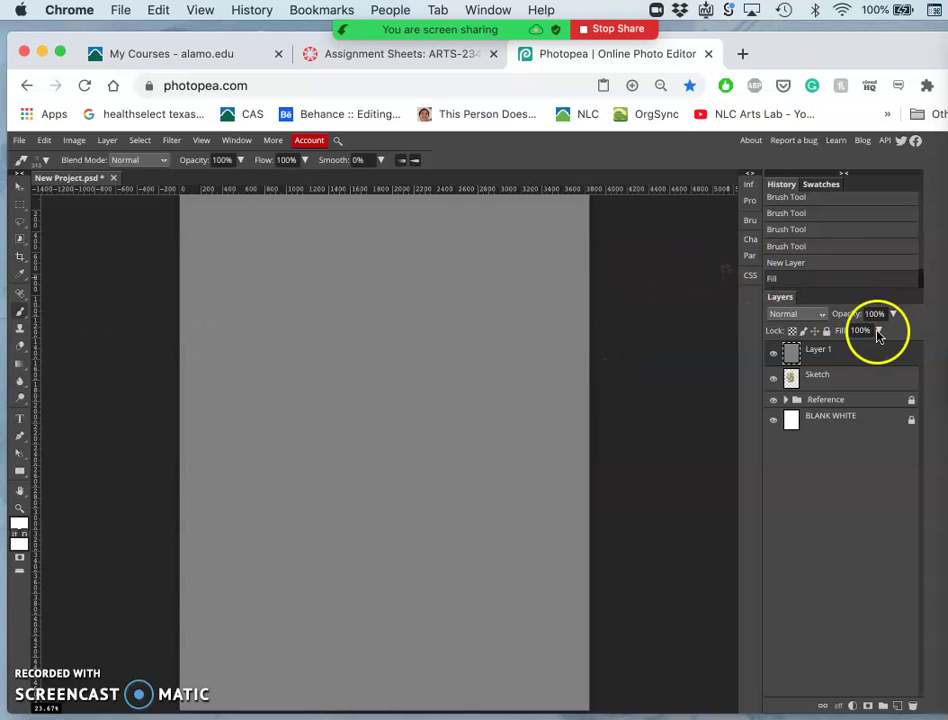
{"action": "left_click_drag", "start_coordinate": [867, 354], "coordinate": [868, 413]}
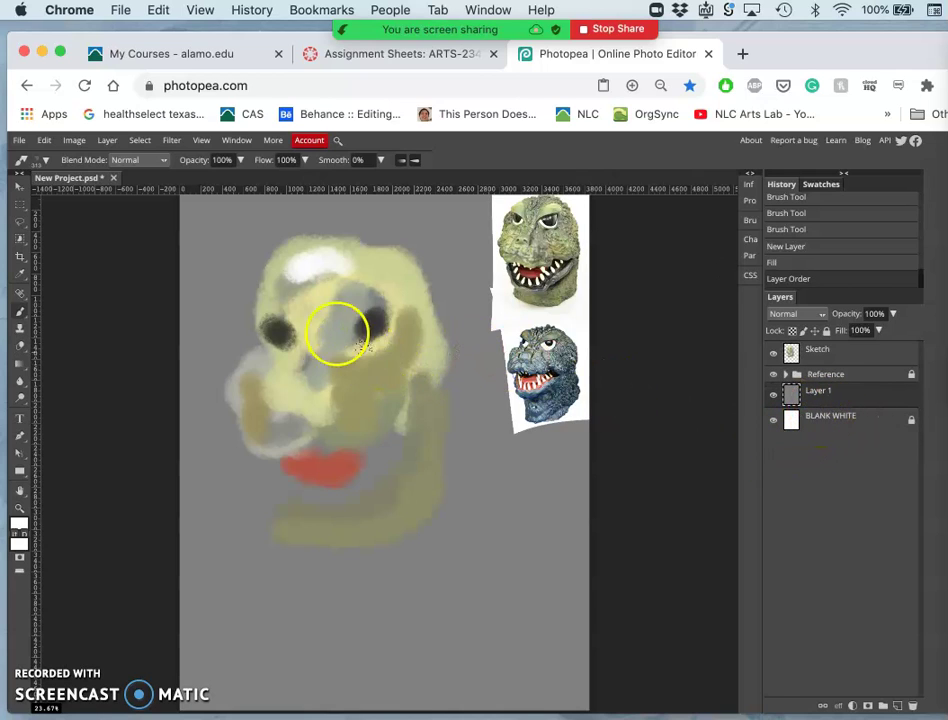
Paint olive-green strokes on the muzzle and red strokes around the mouth on Layer 1, sampling both colours from the green reference photo
{"action": "mouse_move", "coordinate": [327, 307]}
{"action": "left_mouse_down"}
{"action": "mouse_move", "coordinate": [324, 271]}
{"action": "mouse_move", "coordinate": [322, 313]}
{"action": "mouse_move", "coordinate": [311, 264]}
{"action": "left_mouse_up"}
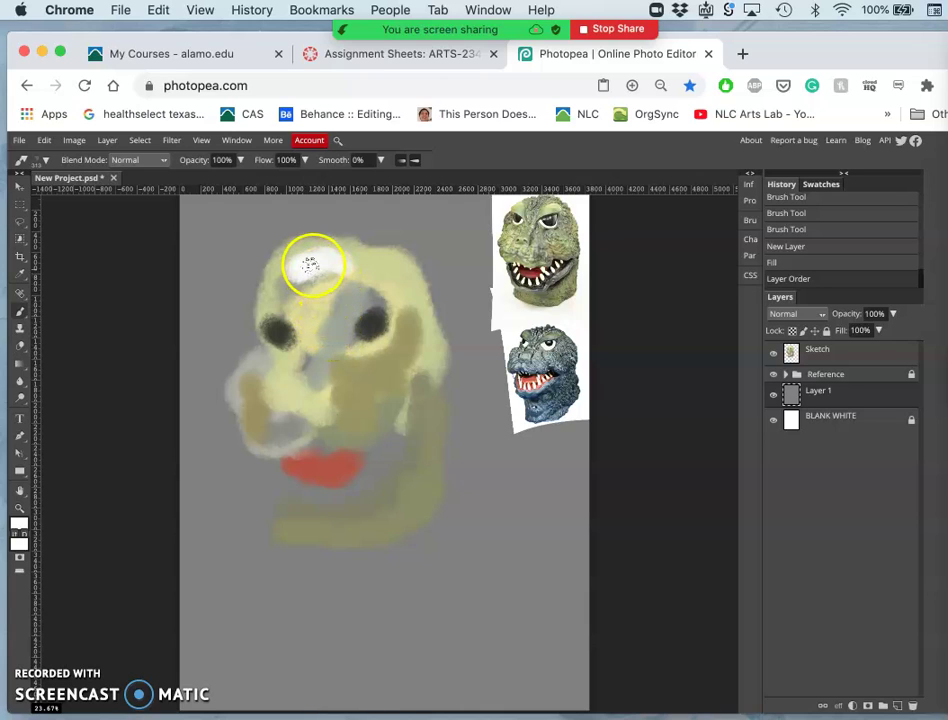
{"action": "left_click", "coordinate": [514, 239], "text": "alt"}
{"action": "mouse_move", "coordinate": [313, 404]}
{"action": "left_mouse_down"}
{"action": "mouse_move", "coordinate": [292, 438]}
{"action": "mouse_move", "coordinate": [265, 441]}
{"action": "left_mouse_up"}
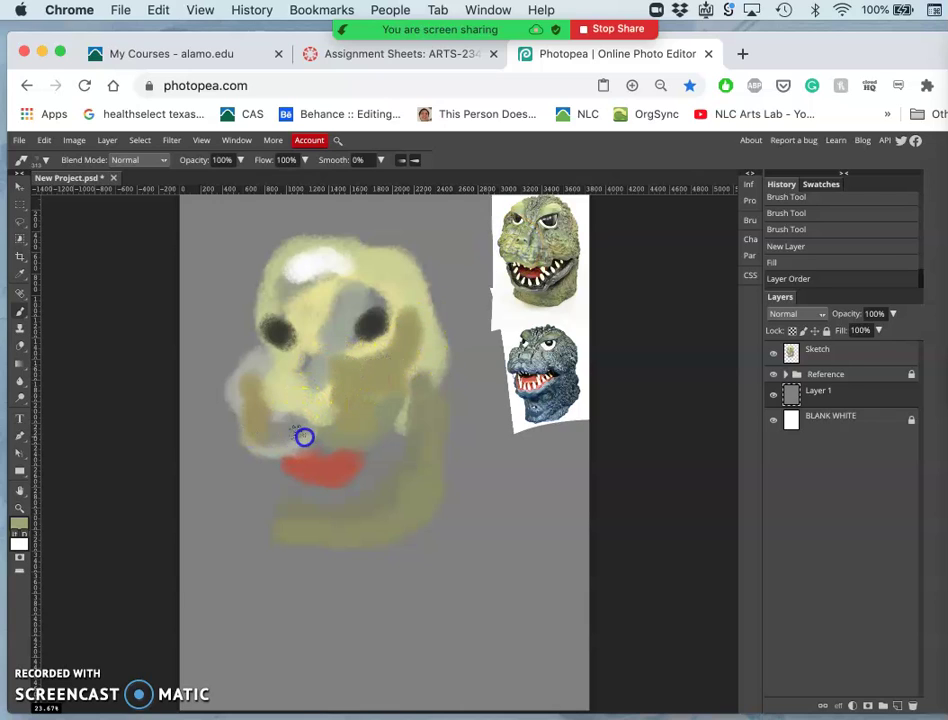
{"action": "left_click", "coordinate": [299, 413]}
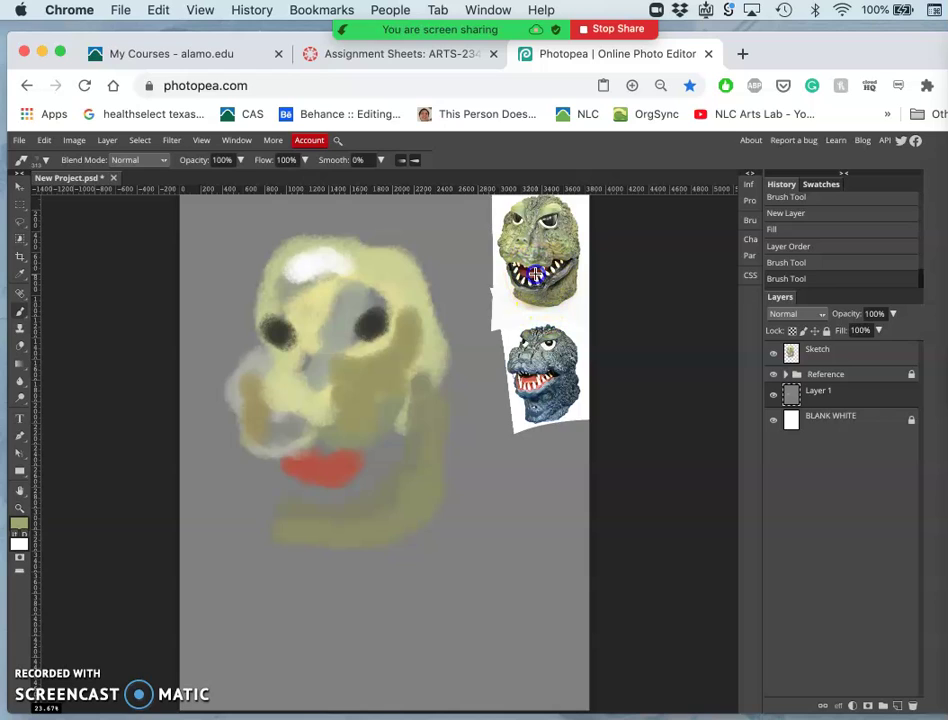
{"action": "left_click", "coordinate": [536, 275], "text": "alt"}
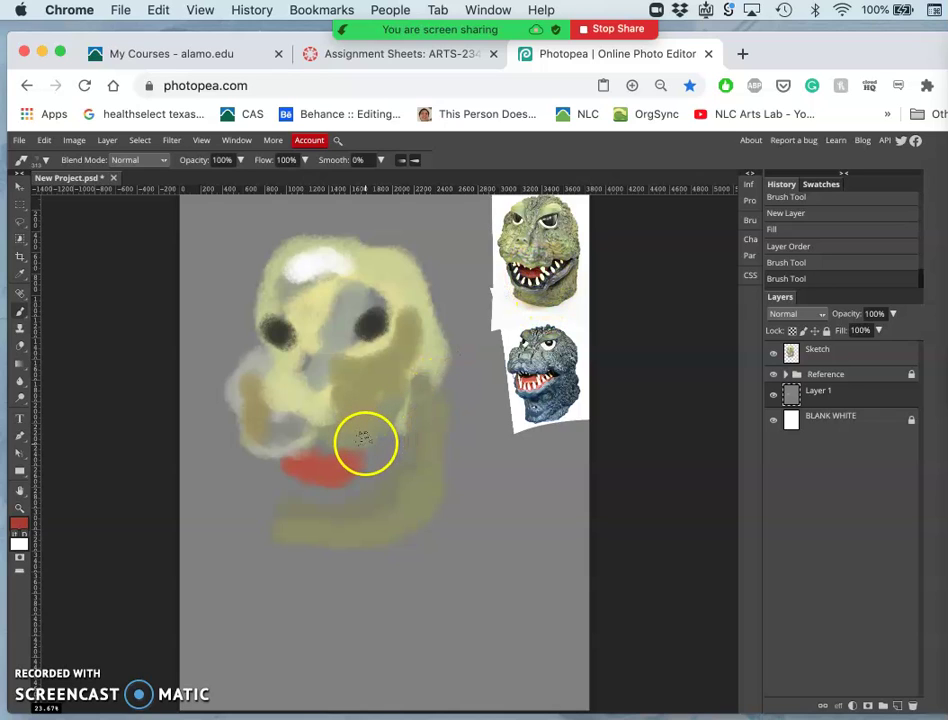
{"action": "left_click_drag", "start_coordinate": [365, 443], "coordinate": [368, 463]}
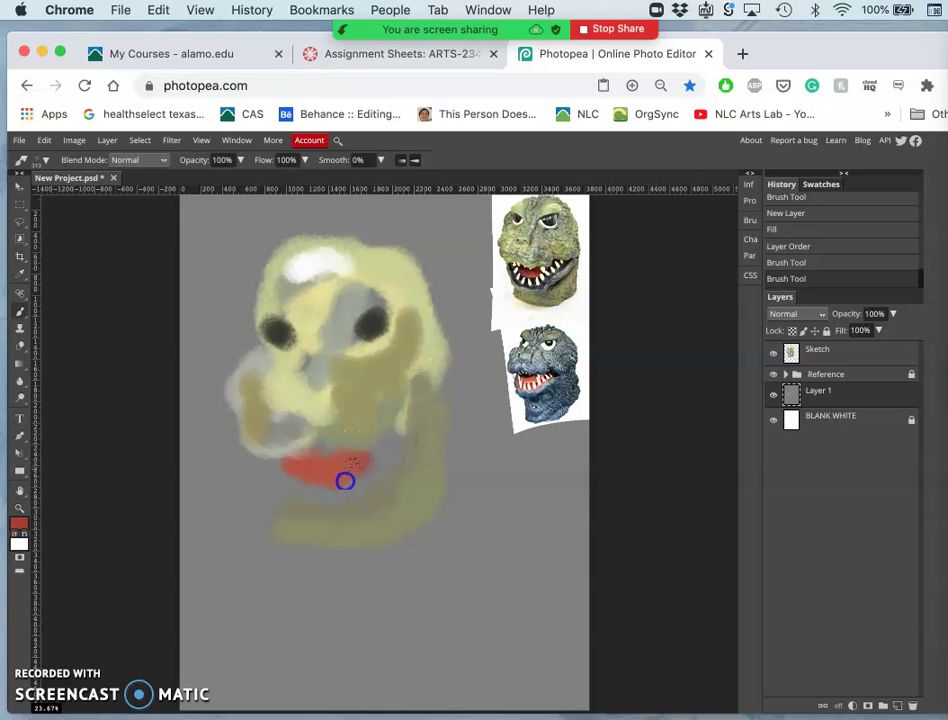
{"action": "left_click_drag", "start_coordinate": [294, 477], "coordinate": [296, 474]}
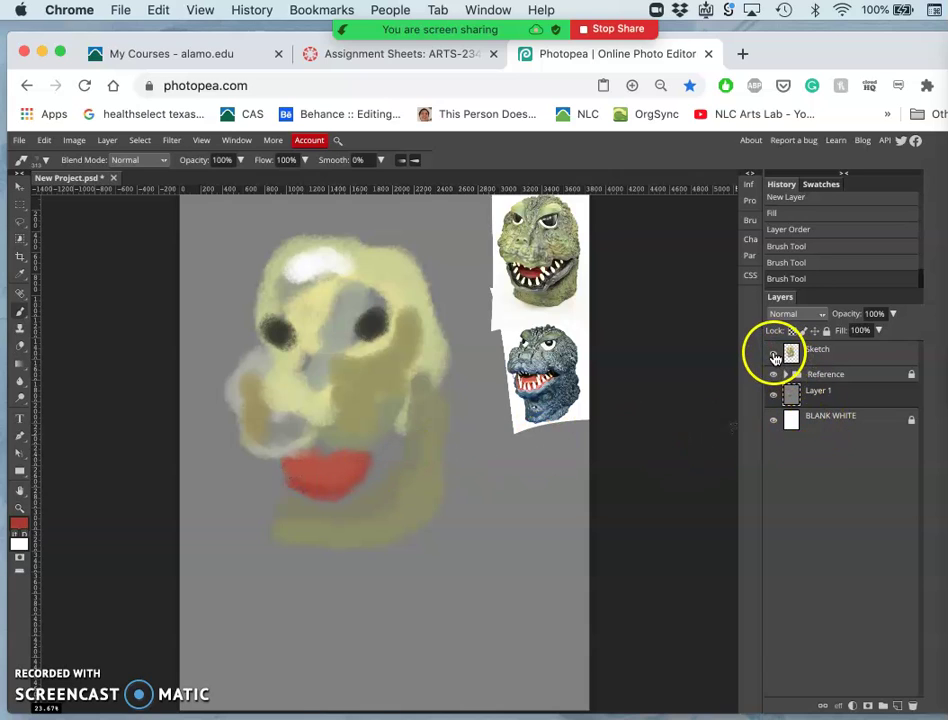
Toggle the visibility of the Sketch layer and Layer 1 to examine which layer holds the new strokes, restoring both
{"action": "left_click", "coordinate": [774, 354]}
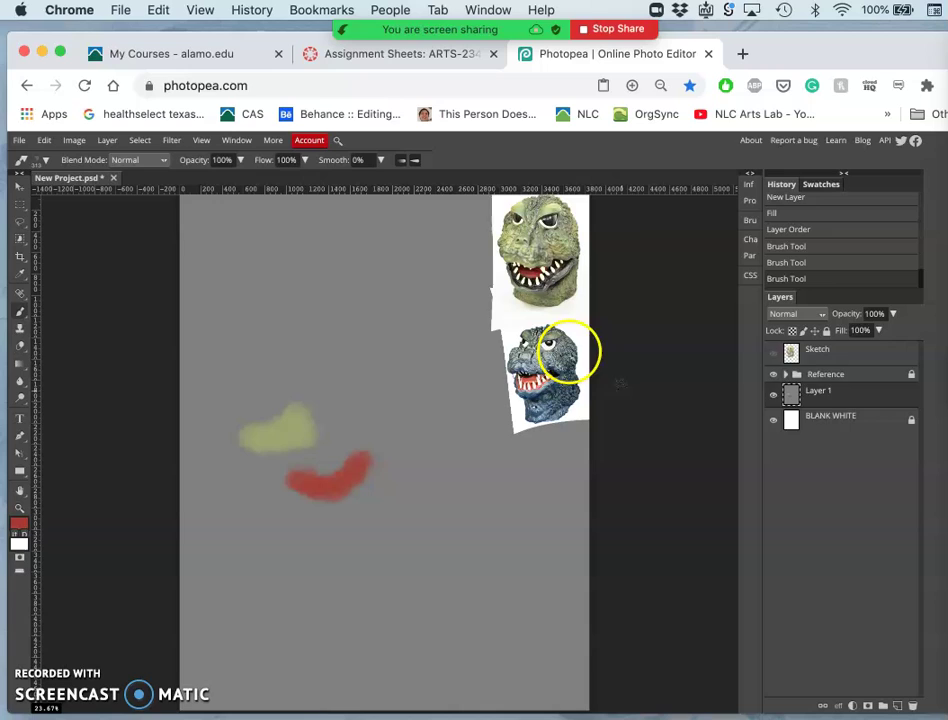
{"action": "left_click", "coordinate": [773, 396]}
{"action": "left_click", "coordinate": [773, 396]}
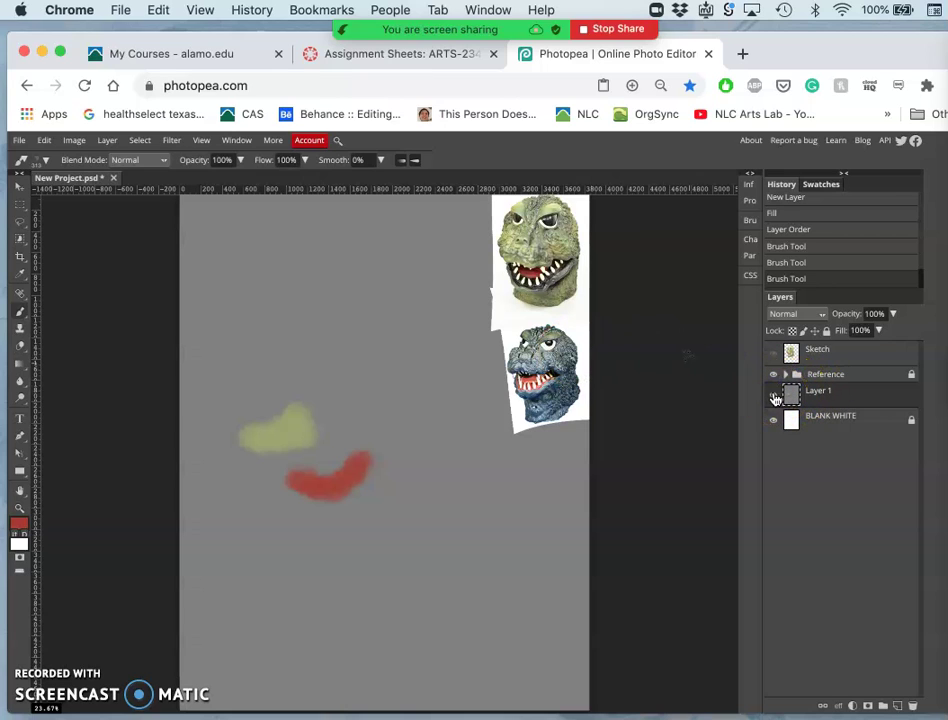
{"action": "left_click", "coordinate": [774, 397]}
{"action": "left_click", "coordinate": [773, 399]}
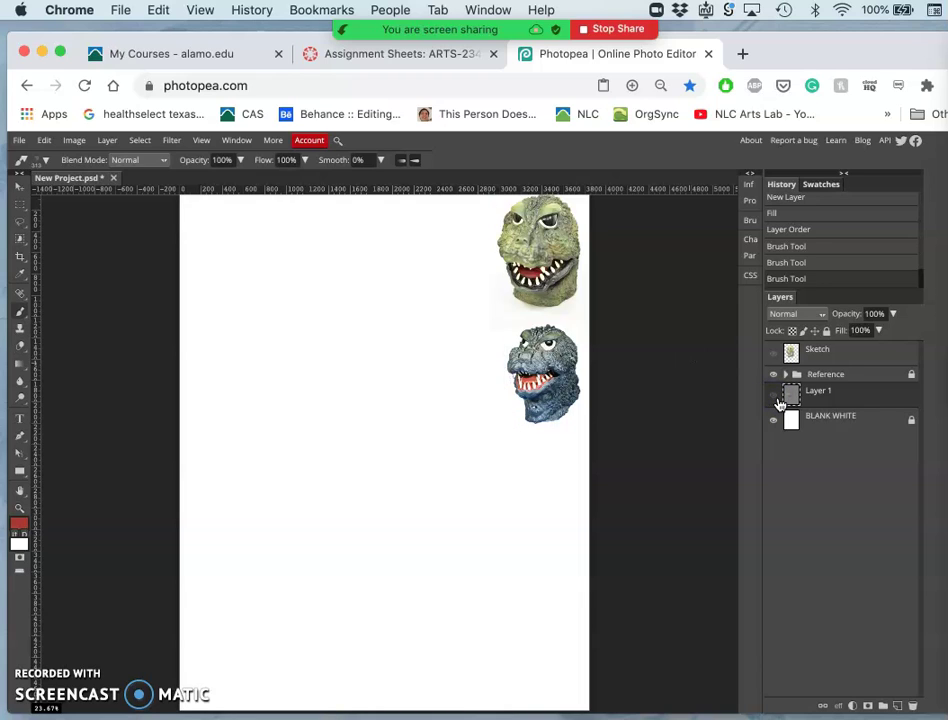
{"action": "left_click", "coordinate": [773, 399]}
{"action": "left_click", "coordinate": [773, 399]}
{"action": "left_click", "coordinate": [773, 399]}
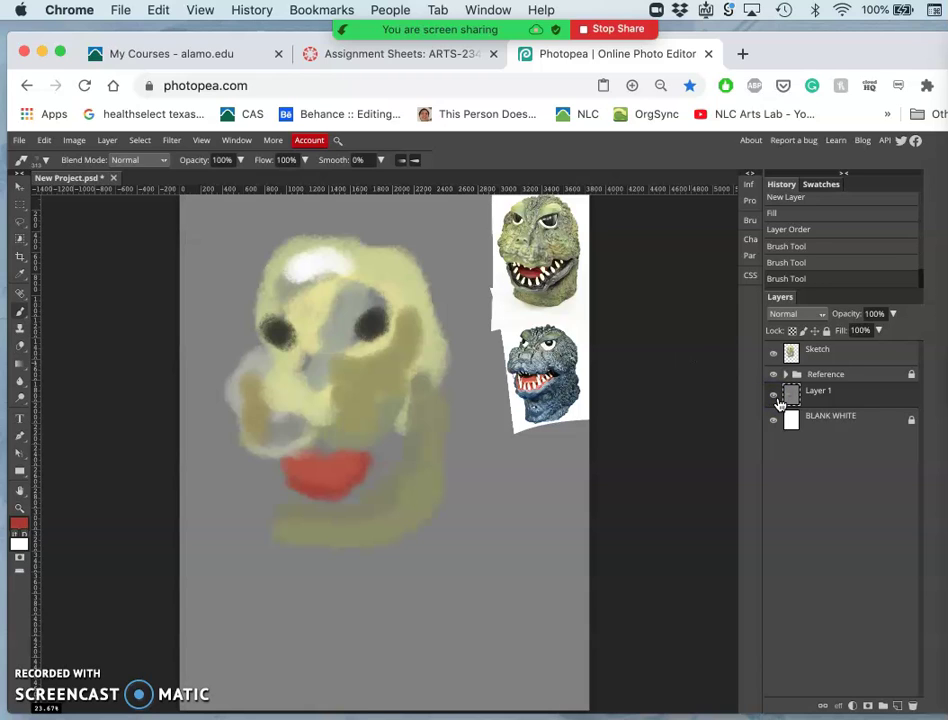
Undo the red and green brush strokes on Layer 1 step by step, hiding Sketch to check the grey fill
{"action": "key", "text": "ctrl+z"}
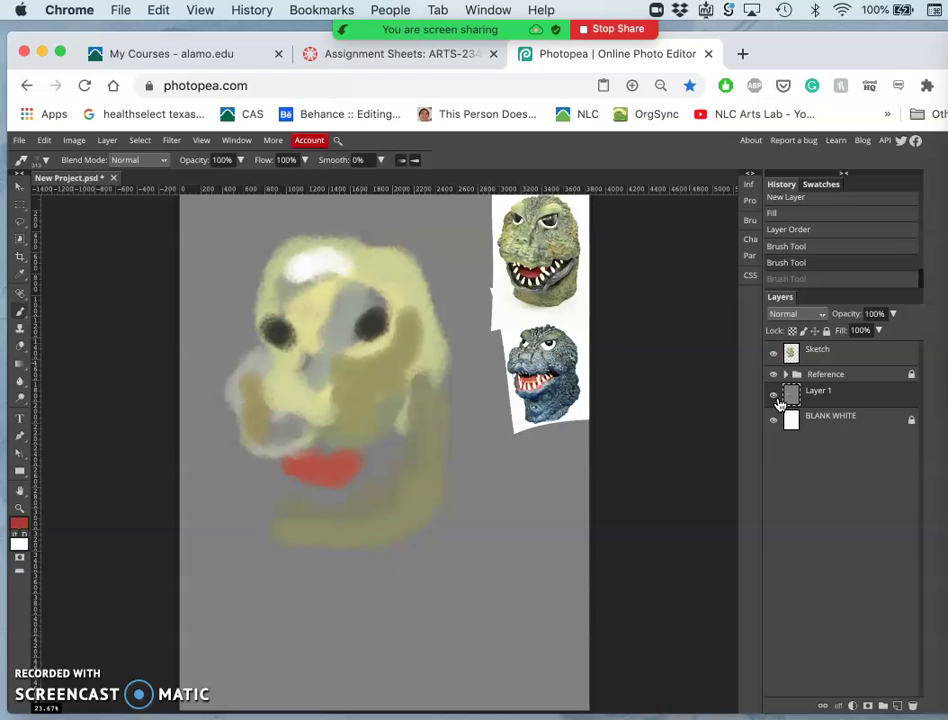
{"action": "key", "text": "ctrl+z"}
{"action": "left_click", "coordinate": [773, 351]}
{"action": "left_click", "coordinate": [745, 392]}
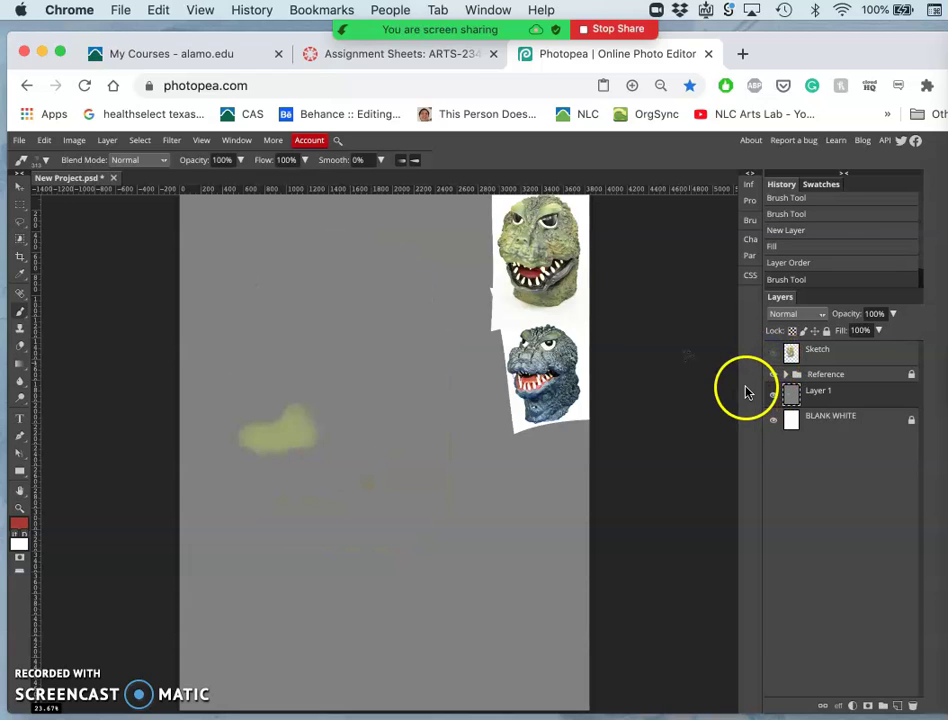
{"action": "left_click", "coordinate": [43, 143]}
{"action": "left_click", "coordinate": [55, 192]}
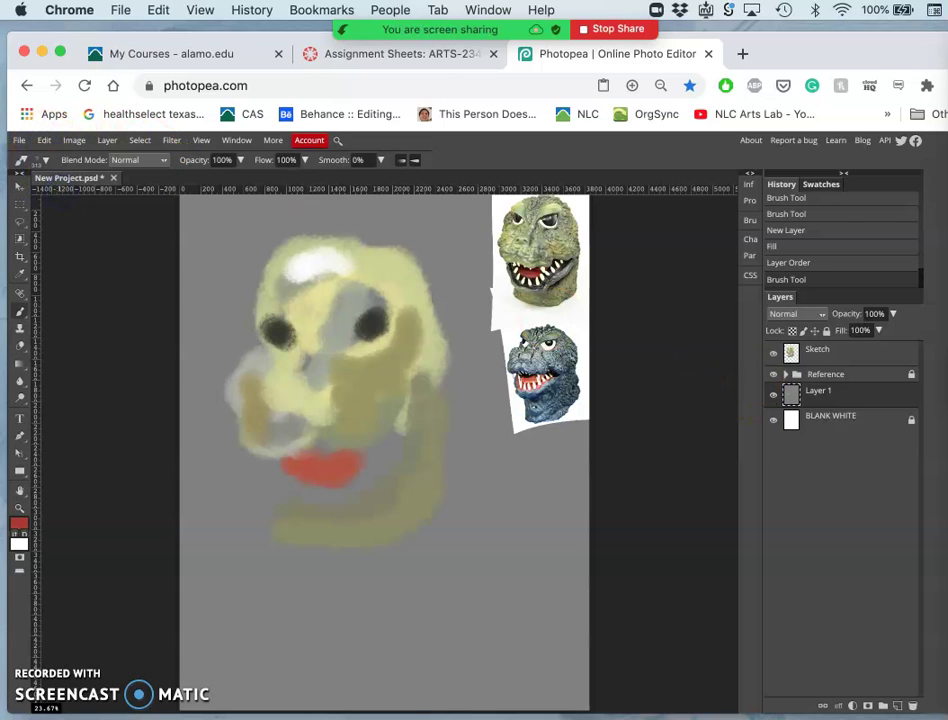
{"action": "left_click", "coordinate": [43, 141]}
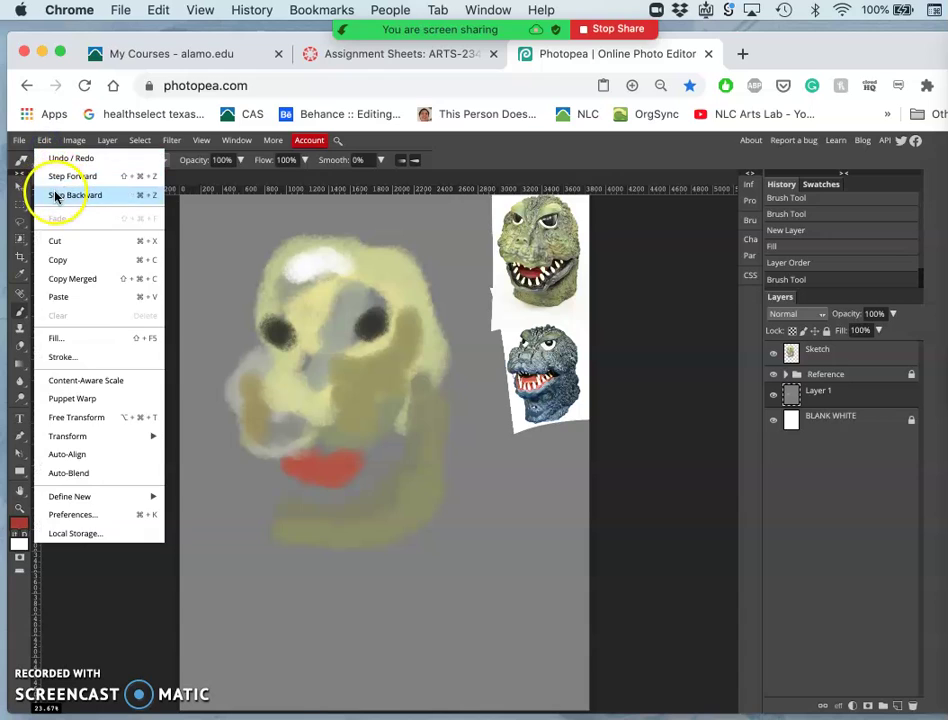
{"action": "left_click", "coordinate": [55, 195]}
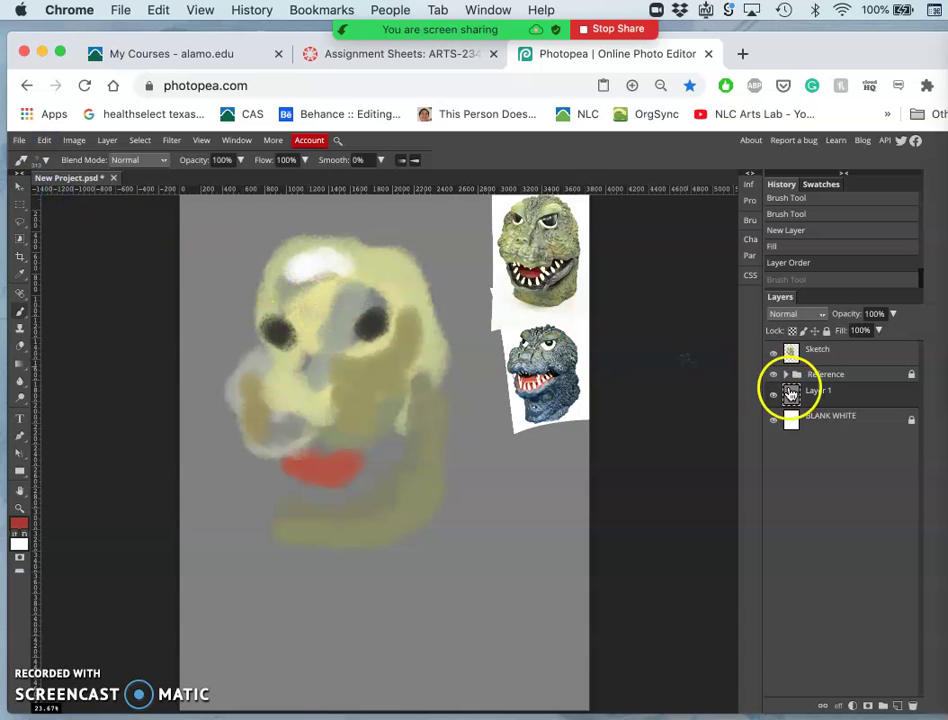
Hide the Sketch layer to check the clean grey, lock Layer 1, and make Sketch the active layer, visible again
{"action": "left_click", "coordinate": [773, 352]}
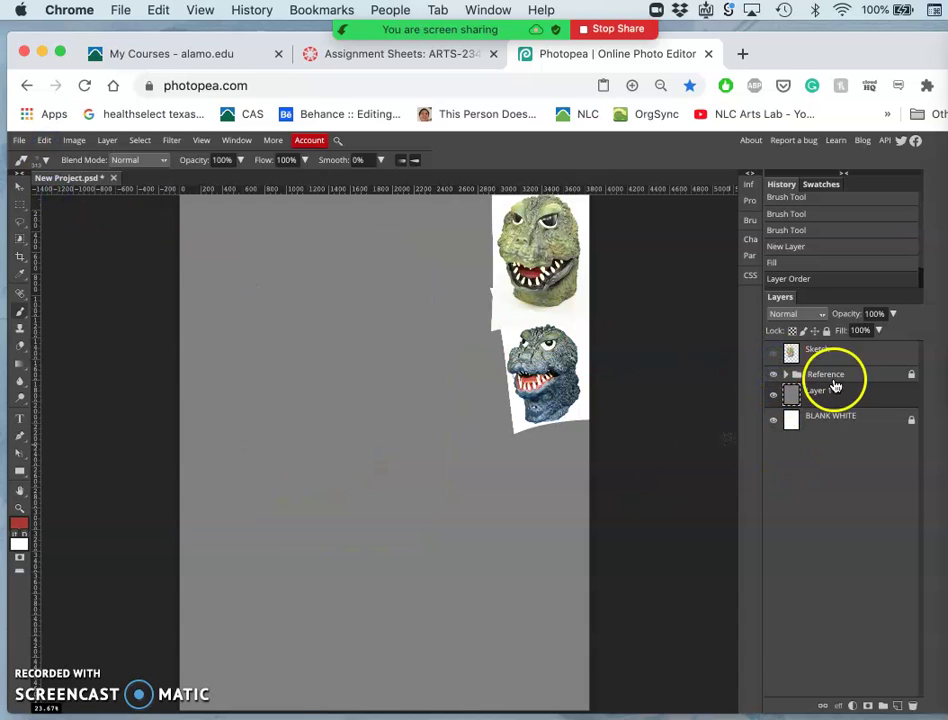
{"action": "left_click", "coordinate": [826, 330]}
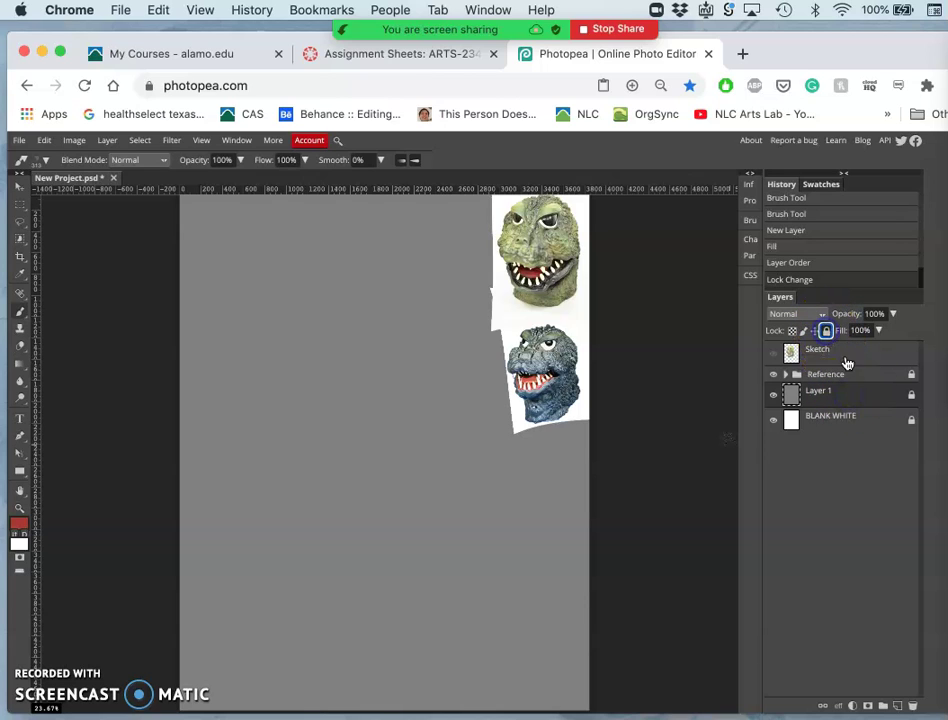
{"action": "left_click", "coordinate": [821, 354]}
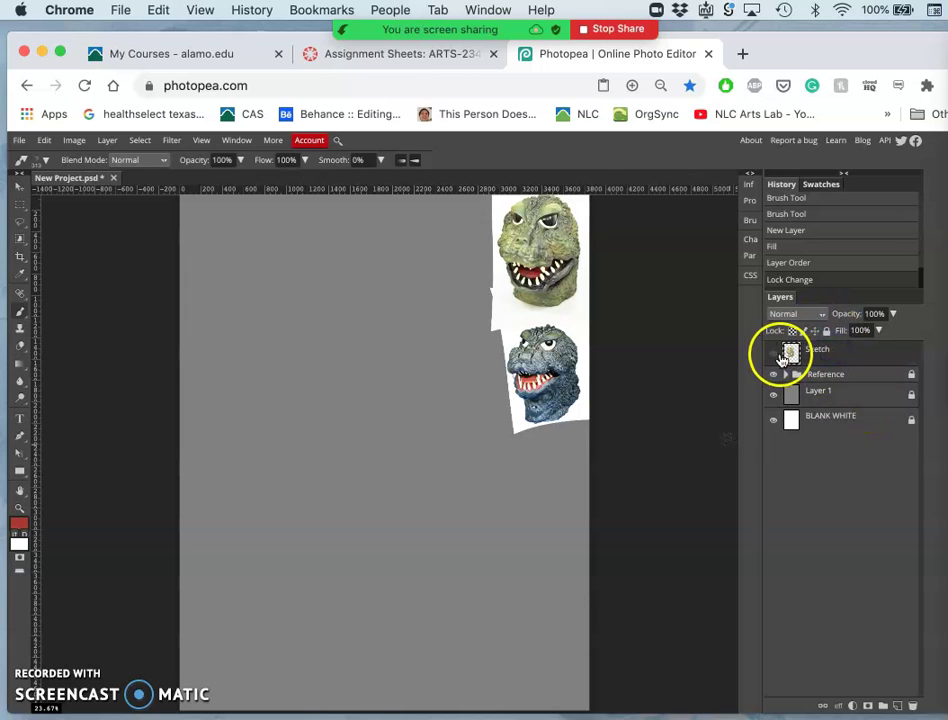
{"action": "left_click", "coordinate": [774, 353]}
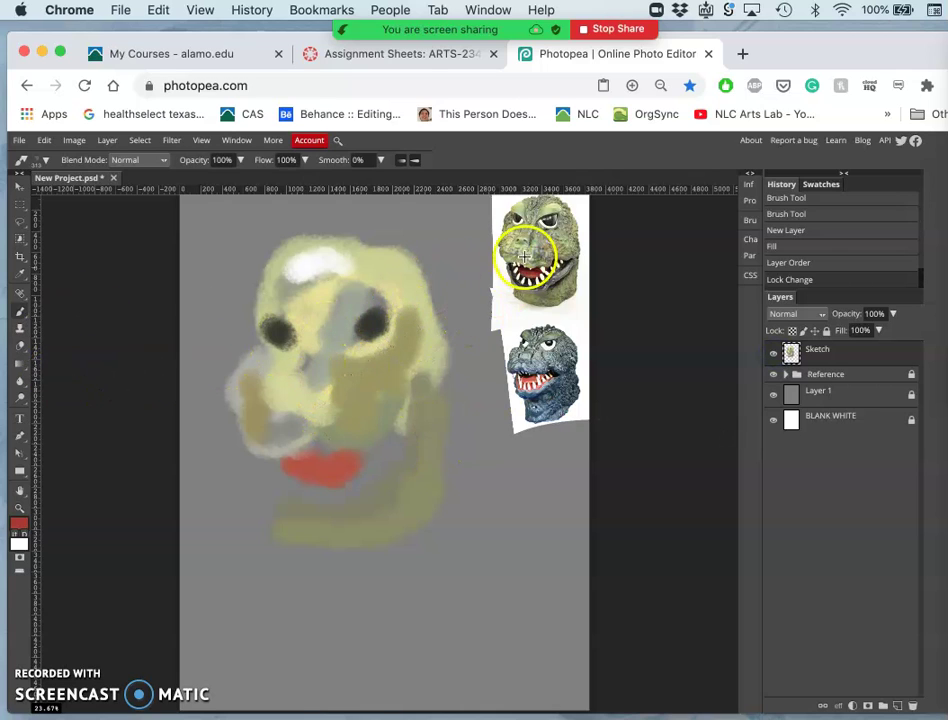
Paint pale green over the nose bridge and right brow, and a darker grey-green brow patch between the eyes, using sampled colours
{"action": "left_click", "coordinate": [522, 254], "text": "alt"}
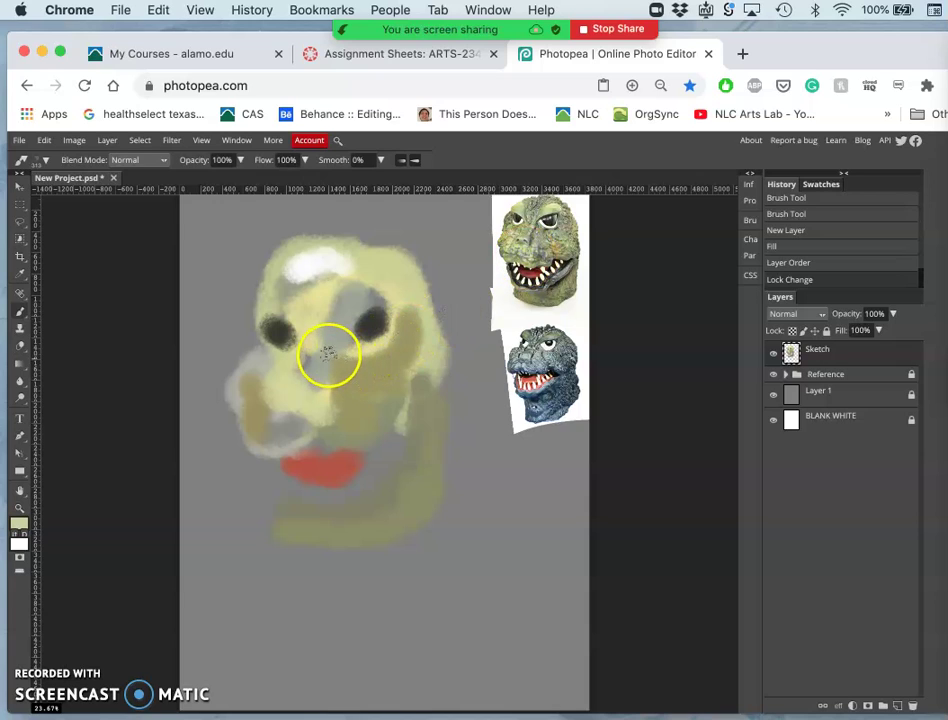
{"action": "mouse_move", "coordinate": [326, 342]}
{"action": "left_mouse_down"}
{"action": "mouse_move", "coordinate": [365, 297]}
{"action": "mouse_move", "coordinate": [392, 307]}
{"action": "mouse_move", "coordinate": [361, 305]}
{"action": "left_mouse_up"}
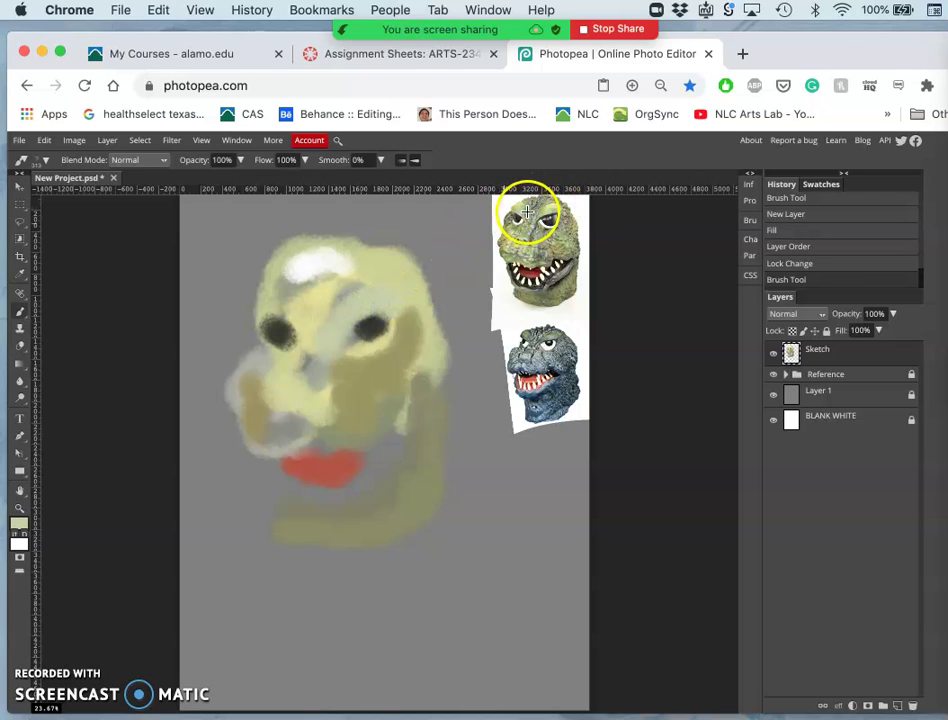
{"action": "left_click", "coordinate": [533, 209], "text": "alt"}
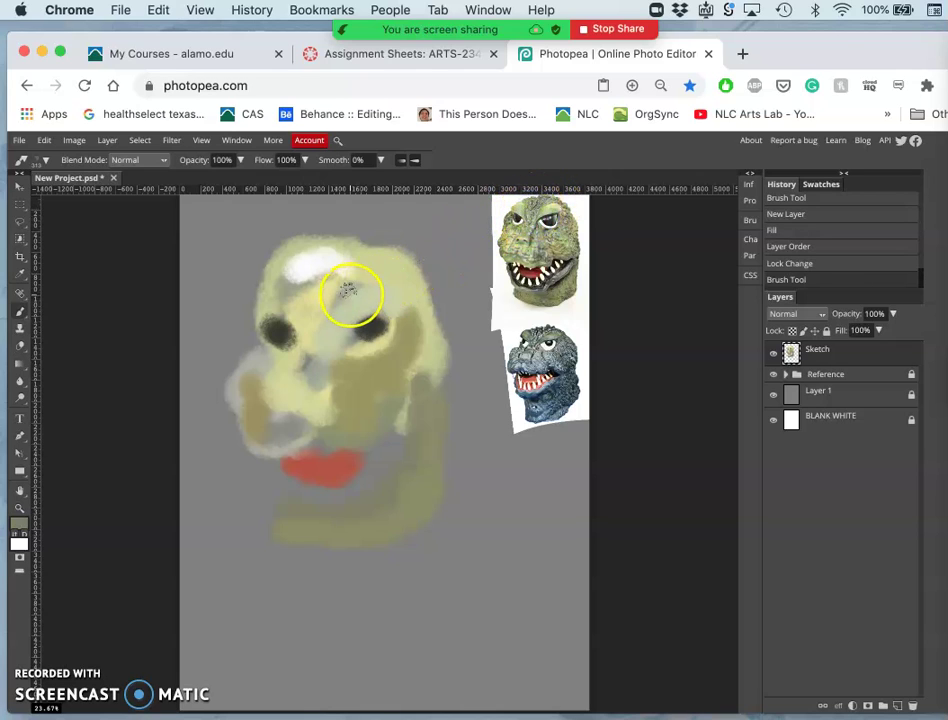
{"action": "mouse_move", "coordinate": [352, 293]}
{"action": "left_mouse_down"}
{"action": "mouse_move", "coordinate": [362, 291]}
{"action": "mouse_move", "coordinate": [322, 312]}
{"action": "left_mouse_up"}
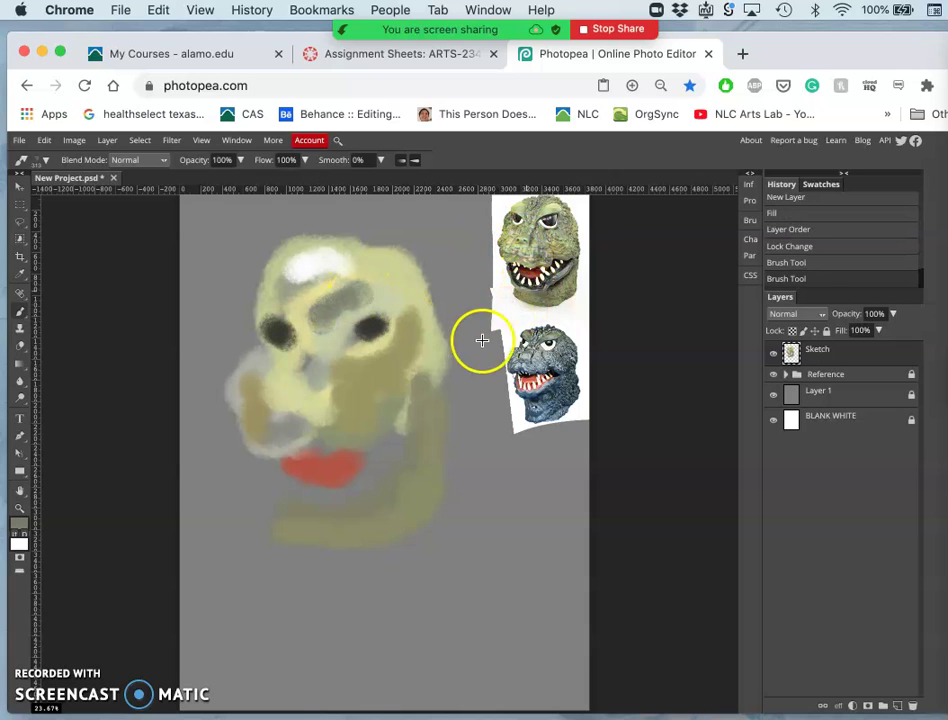
Paint a curved dark lower lip beneath the red mouth with near-black sampled from the green reference's mouth
{"action": "left_click", "coordinate": [538, 281], "text": "alt"}
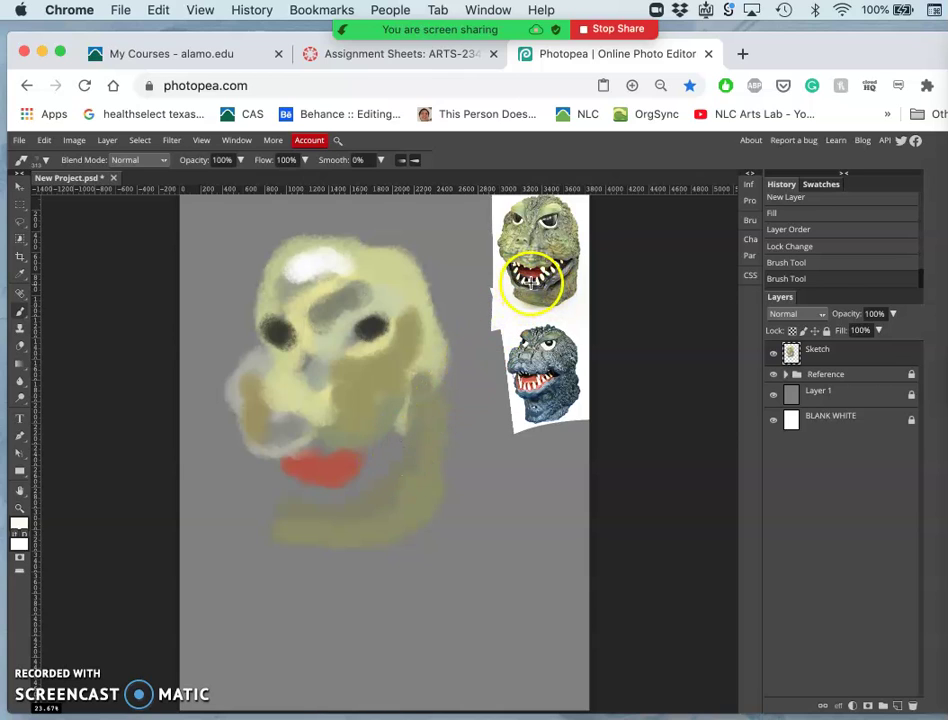
{"action": "left_click", "coordinate": [533, 281], "text": "alt"}
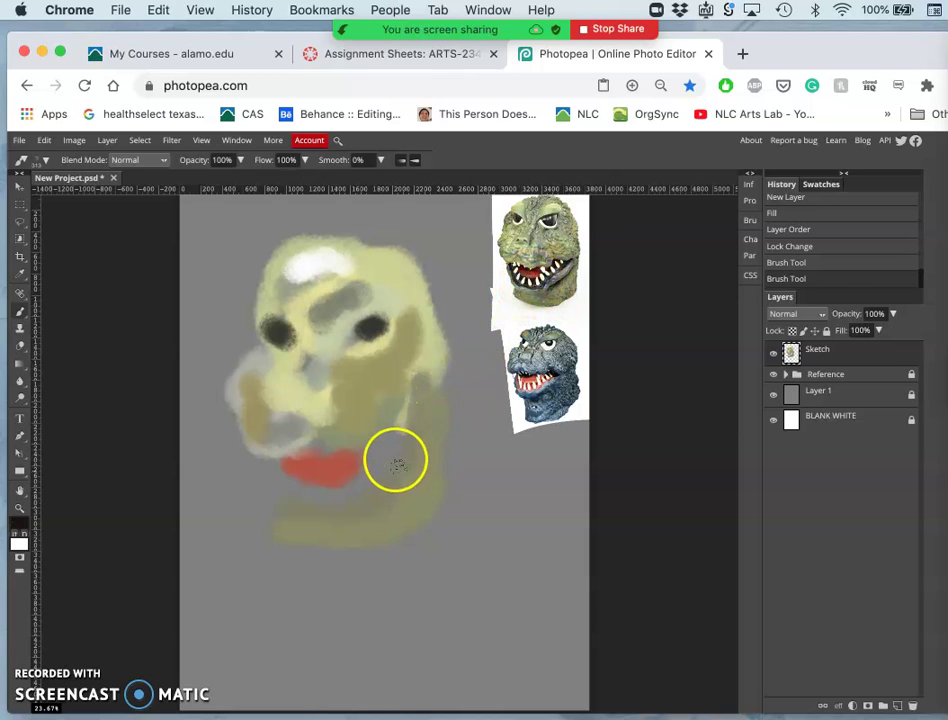
{"action": "mouse_move", "coordinate": [391, 456]}
{"action": "left_mouse_down"}
{"action": "mouse_move", "coordinate": [362, 495]}
{"action": "mouse_move", "coordinate": [328, 501]}
{"action": "mouse_move", "coordinate": [273, 489]}
{"action": "mouse_move", "coordinate": [269, 474]}
{"action": "left_mouse_up"}
{"action": "key", "text": "bracketright"}
{"action": "key", "text": "bracketright"}
{"action": "key", "text": "bracketright"}
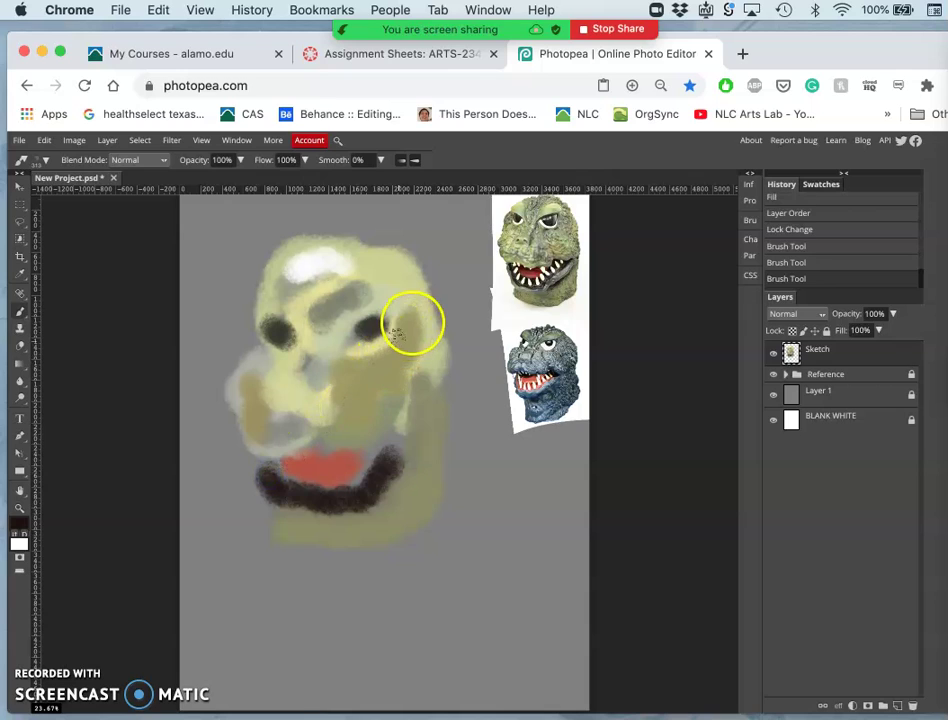
Paint white areas around the pupils of both eyes using white sampled from the reference photo's background
{"action": "left_click", "coordinate": [576, 317], "text": "alt"}
{"action": "key", "text": "ctrl+z"}
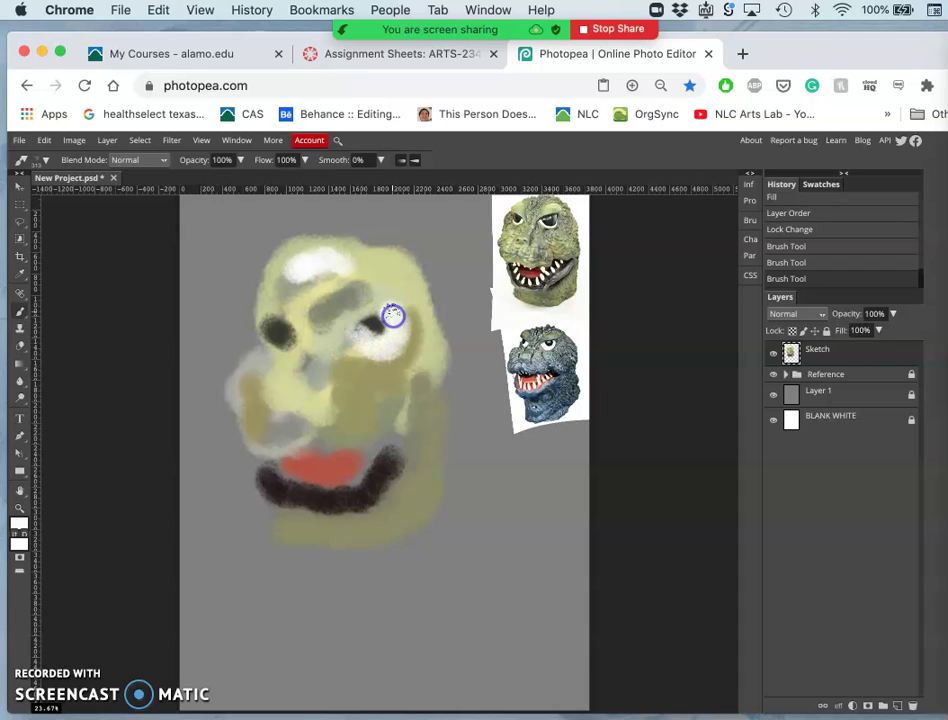
{"action": "mouse_move", "coordinate": [392, 316]}
{"action": "left_mouse_down"}
{"action": "mouse_move", "coordinate": [338, 329]}
{"action": "mouse_move", "coordinate": [292, 291]}
{"action": "mouse_move", "coordinate": [286, 272]}
{"action": "mouse_move", "coordinate": [292, 330]}
{"action": "mouse_move", "coordinate": [258, 330]}
{"action": "left_mouse_up"}
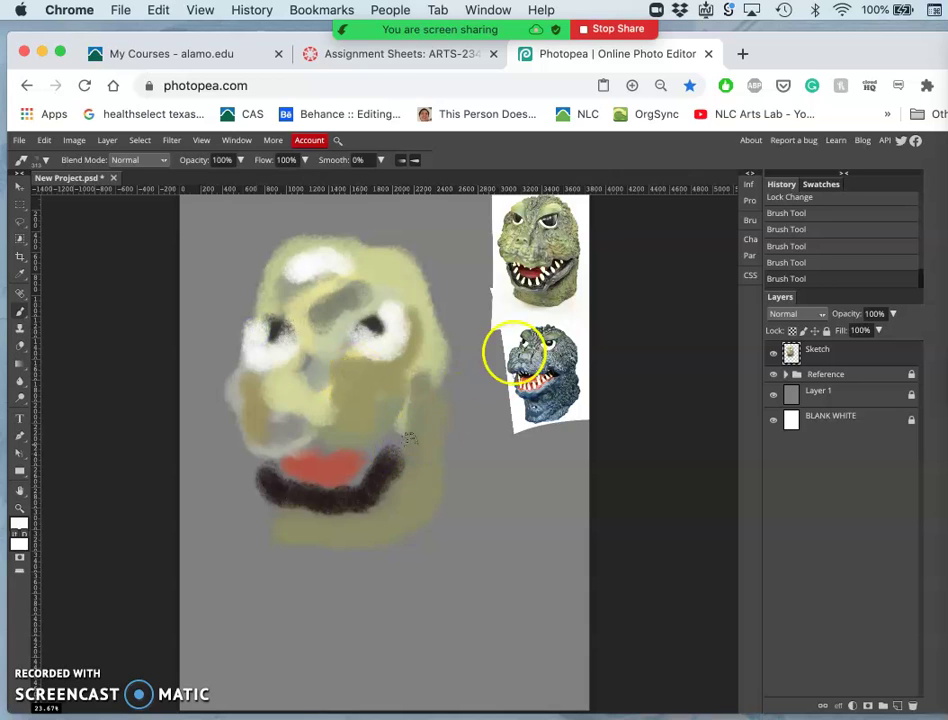
Cover the right corner of the mouth and the adjoining jaw with dark olive-grey sampled from the green reference's jaw
{"action": "left_click", "coordinate": [553, 288], "text": "alt"}
{"action": "left_click", "coordinate": [553, 287], "text": "alt"}
{"action": "mouse_move", "coordinate": [446, 453]}
{"action": "left_mouse_down"}
{"action": "mouse_move", "coordinate": [399, 482]}
{"action": "mouse_move", "coordinate": [416, 441]}
{"action": "left_mouse_up"}
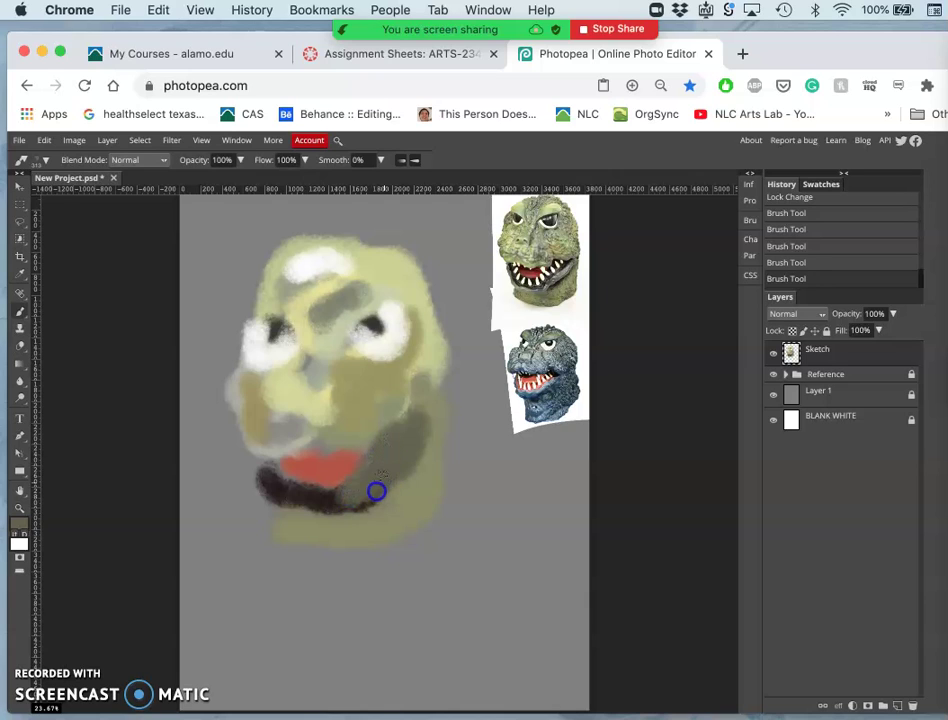
{"action": "left_click_drag", "start_coordinate": [377, 491], "coordinate": [379, 491]}
Paint a navy-black shadow under the chin and grey-green strokes down the nose and over the right eye, sampling from the blue reference
{"action": "left_click", "coordinate": [559, 398], "text": "alt"}
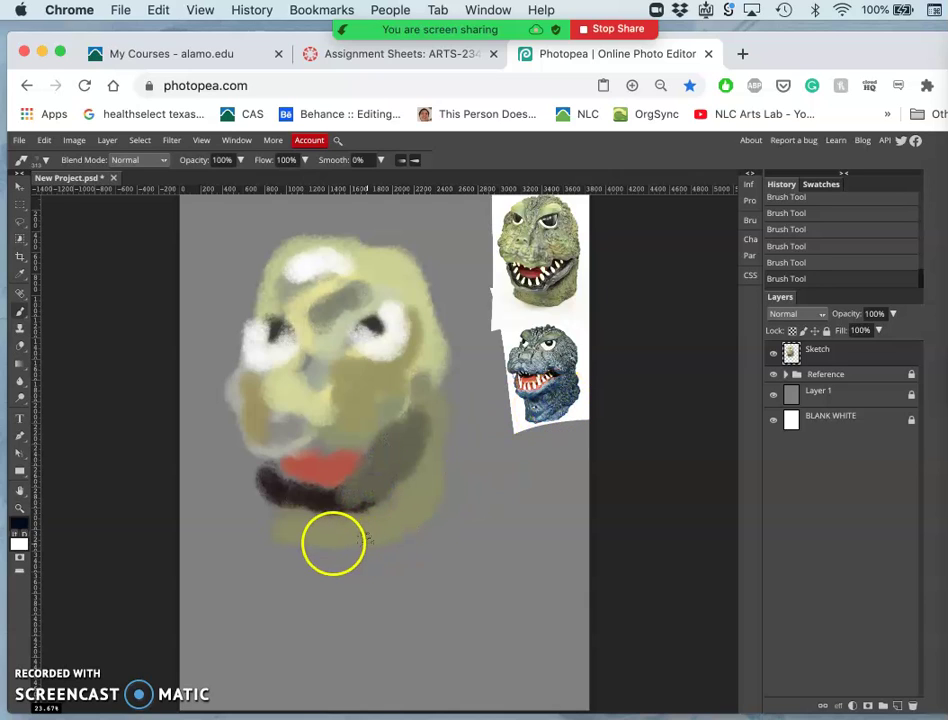
{"action": "mouse_move", "coordinate": [288, 519]}
{"action": "left_mouse_down"}
{"action": "mouse_move", "coordinate": [286, 543]}
{"action": "mouse_move", "coordinate": [383, 533]}
{"action": "mouse_move", "coordinate": [431, 499]}
{"action": "left_mouse_up"}
{"action": "left_click", "coordinate": [537, 350], "text": "alt"}
{"action": "mouse_move", "coordinate": [369, 318]}
{"action": "left_mouse_down"}
{"action": "mouse_move", "coordinate": [345, 322]}
{"action": "mouse_move", "coordinate": [409, 302]}
{"action": "mouse_move", "coordinate": [394, 314]}
{"action": "left_mouse_up"}
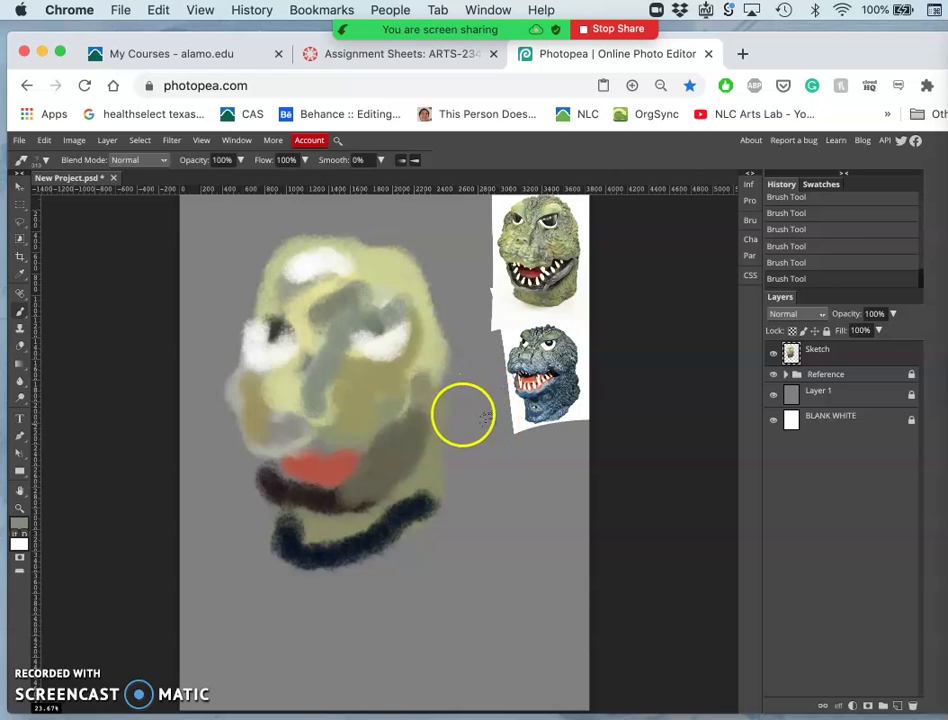
Build up the neck to the right with grey-green and olive green, covering much of the navy shadow under the chin
{"action": "left_click", "coordinate": [456, 330]}
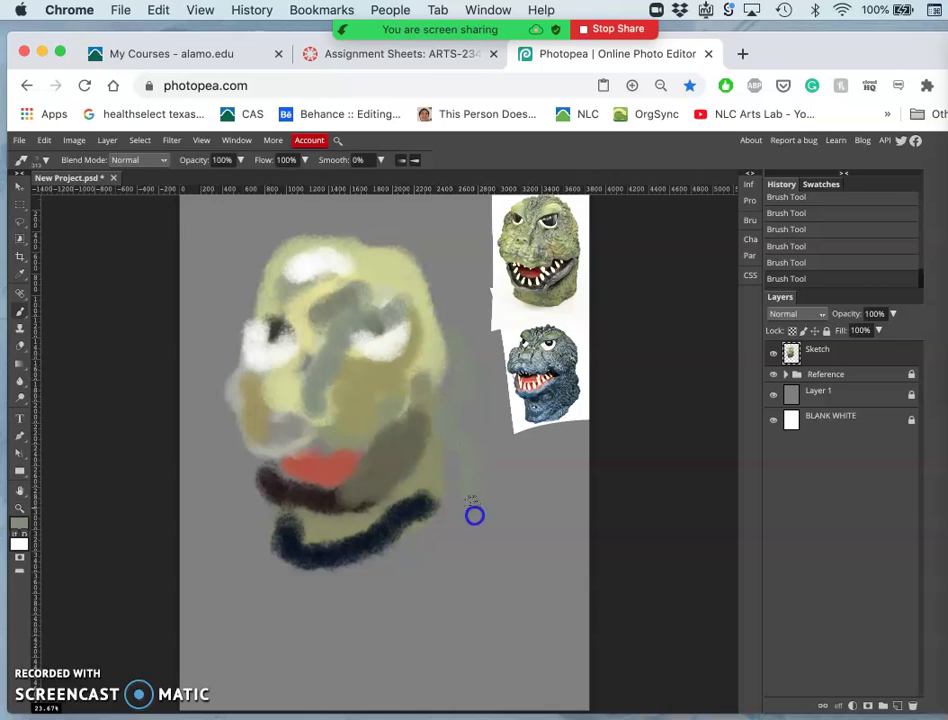
{"action": "left_click_drag", "start_coordinate": [390, 528], "coordinate": [332, 568]}
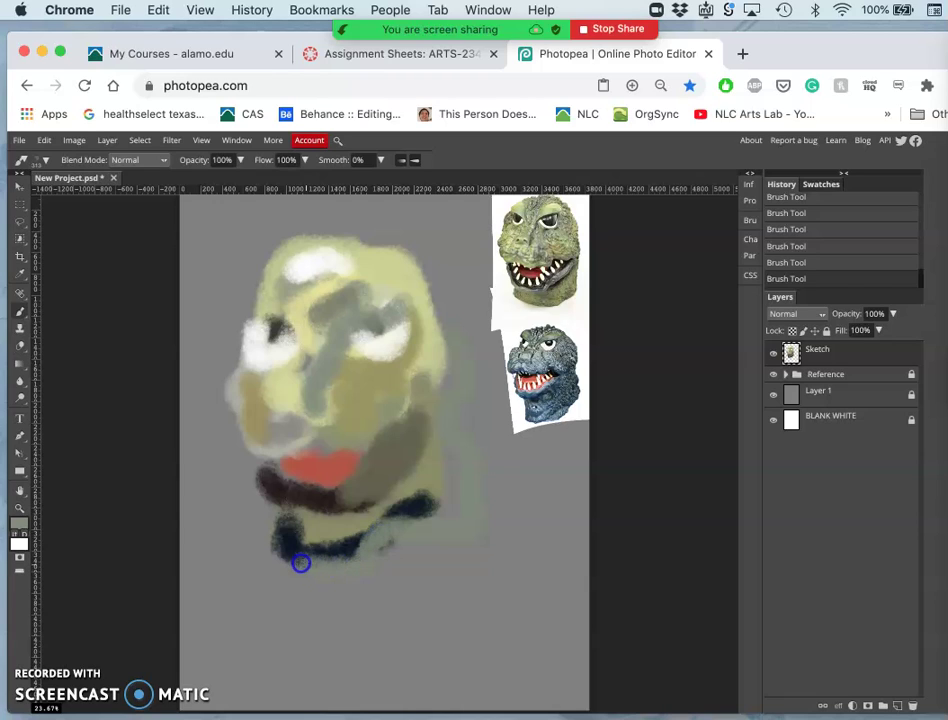
{"action": "mouse_move", "coordinate": [375, 534]}
{"action": "left_mouse_down"}
{"action": "mouse_move", "coordinate": [410, 517]}
{"action": "mouse_move", "coordinate": [449, 472]}
{"action": "left_mouse_up"}
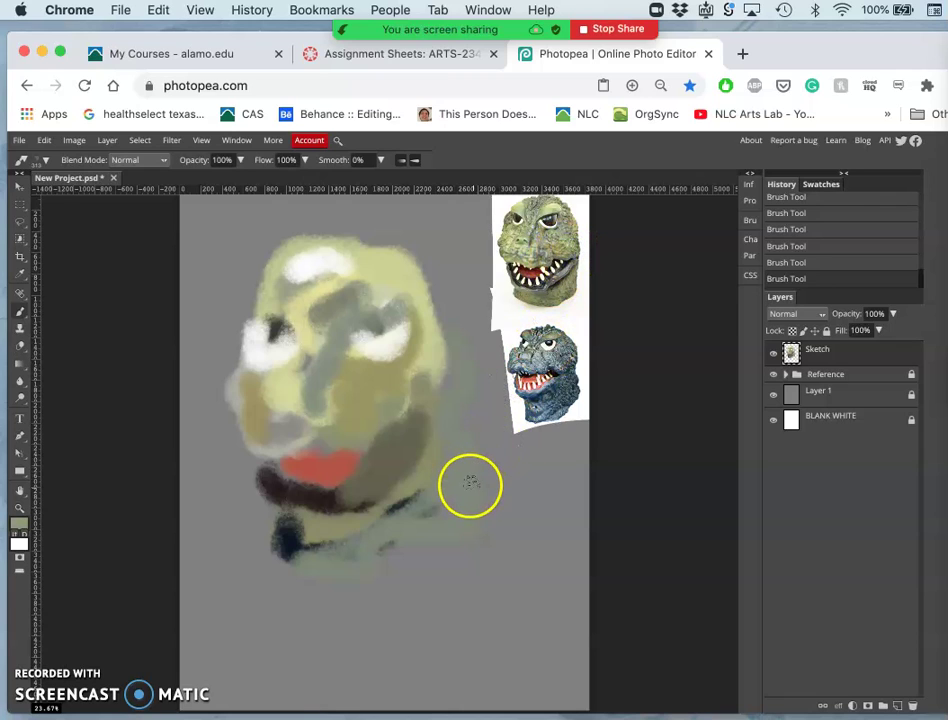
{"action": "left_click_drag", "start_coordinate": [459, 499], "coordinate": [459, 503]}
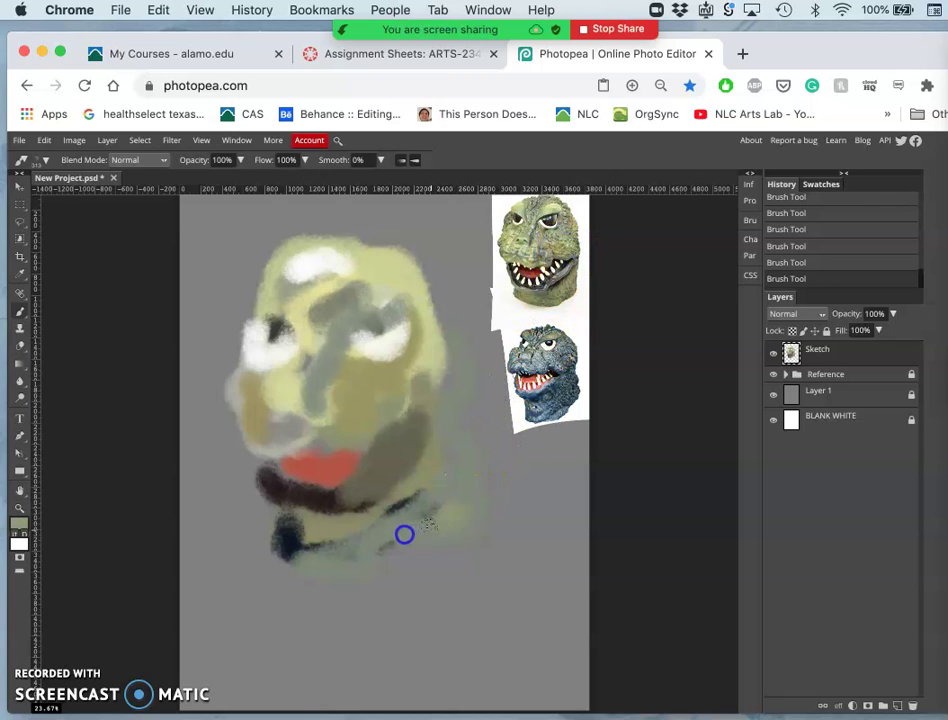
{"action": "mouse_move", "coordinate": [439, 470]}
{"action": "left_mouse_down"}
{"action": "mouse_move", "coordinate": [427, 466]}
{"action": "mouse_move", "coordinate": [472, 453]}
{"action": "mouse_move", "coordinate": [470, 434]}
{"action": "left_mouse_up"}
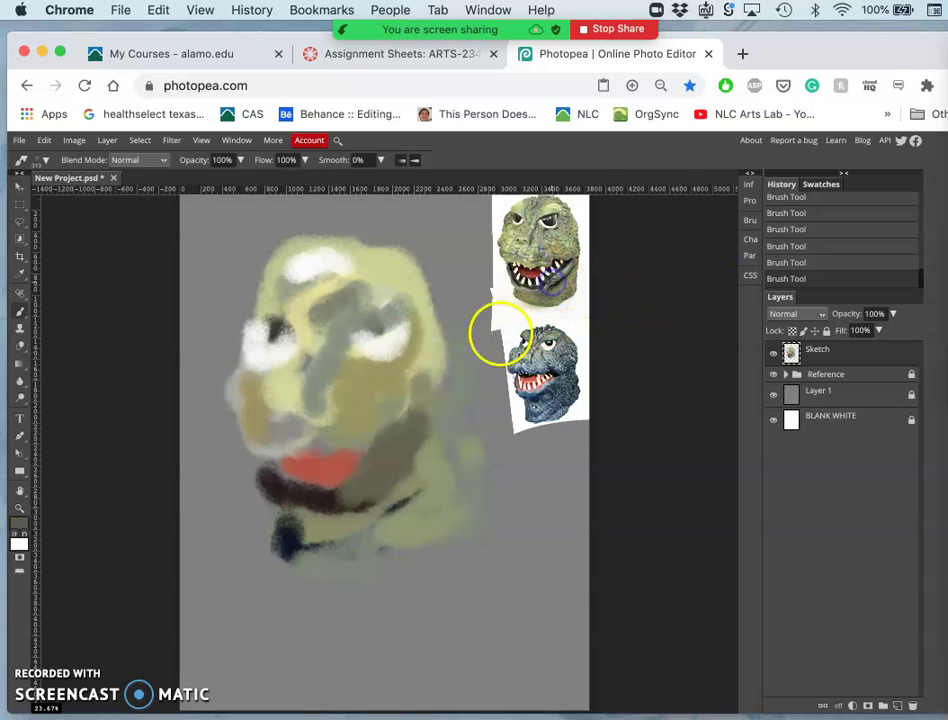
Paint dark grey shading above the right eye and down that side of the head, and add dark grey pupils to both eyes
{"action": "left_click_drag", "start_coordinate": [383, 279], "coordinate": [408, 274]}
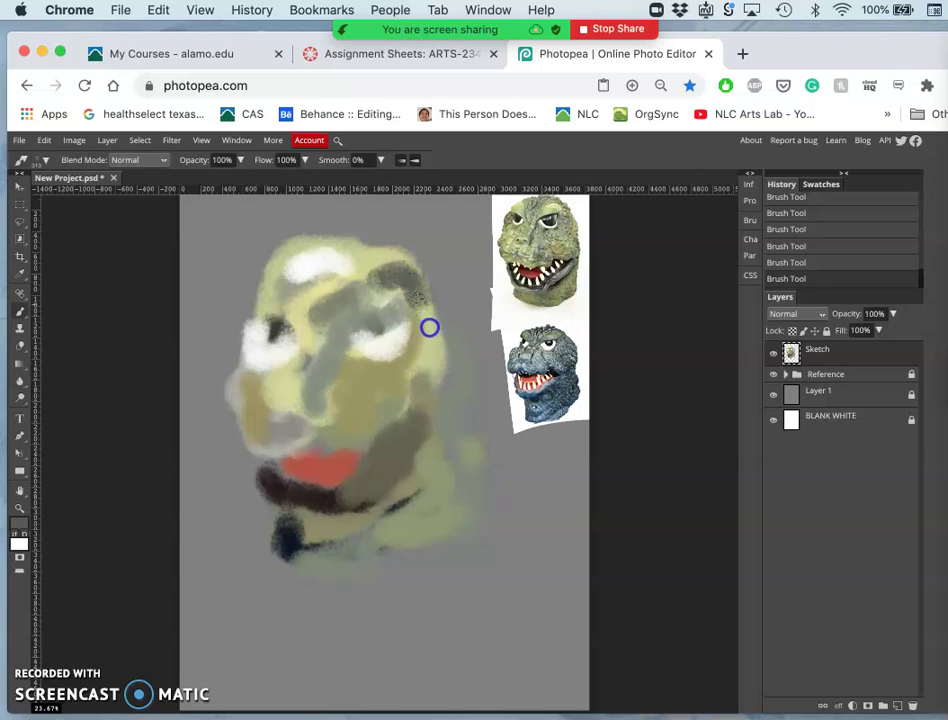
{"action": "left_click_drag", "start_coordinate": [429, 330], "coordinate": [438, 354]}
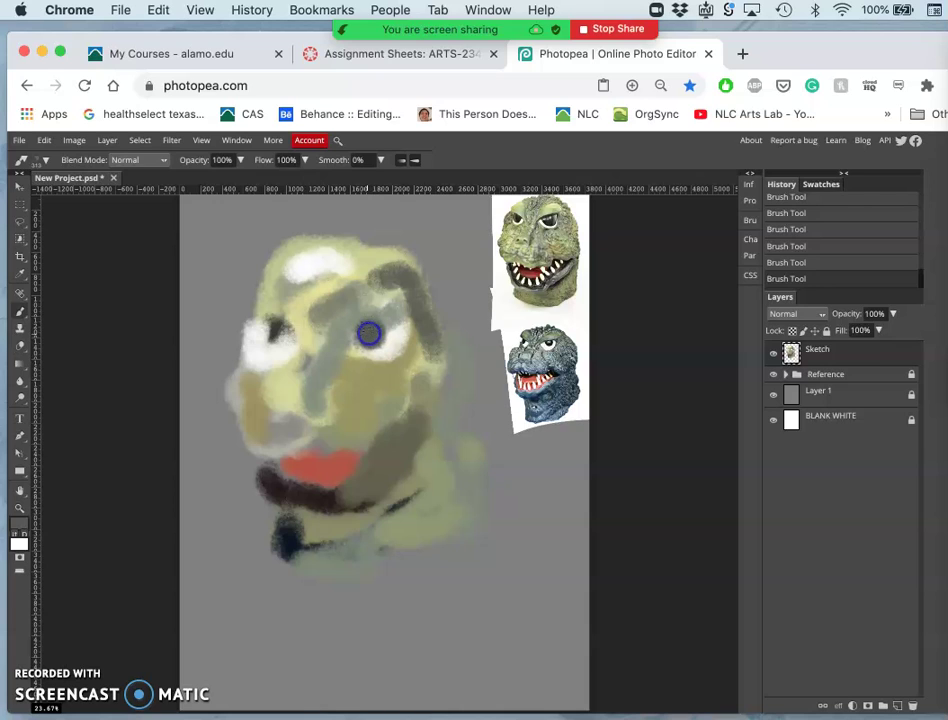
{"action": "left_click_drag", "start_coordinate": [369, 333], "coordinate": [372, 335]}
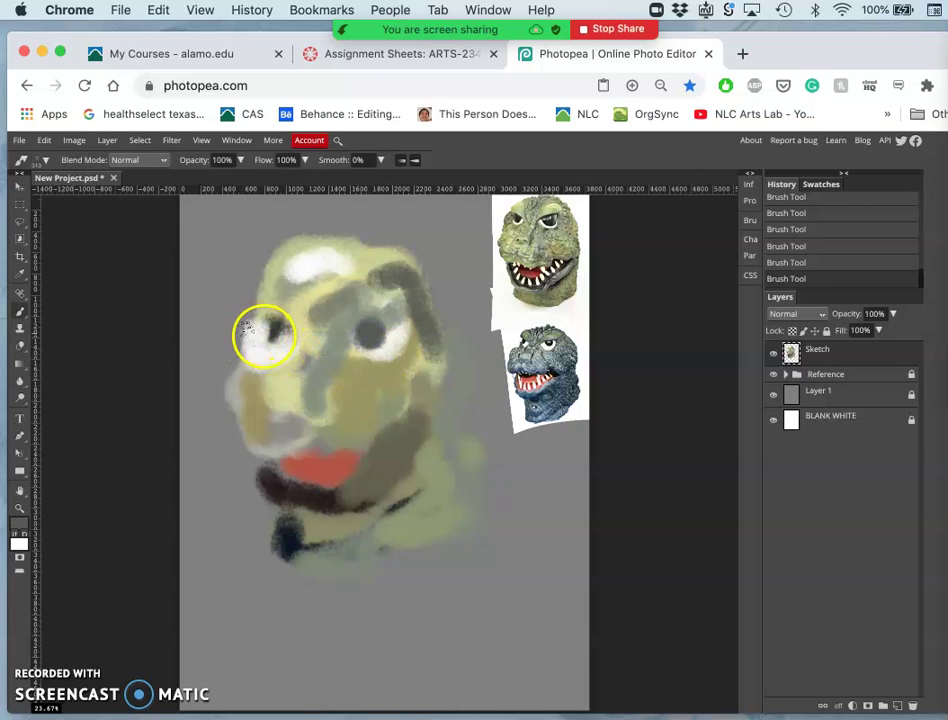
{"action": "left_click_drag", "start_coordinate": [265, 335], "coordinate": [268, 337]}
{"action": "mouse_move", "coordinate": [281, 340]}
{"action": "left_mouse_down"}
{"action": "mouse_move", "coordinate": [394, 396]}
{"action": "mouse_move", "coordinate": [401, 417]}
{"action": "mouse_move", "coordinate": [366, 396]}
{"action": "mouse_move", "coordinate": [340, 333]}
{"action": "left_mouse_up"}
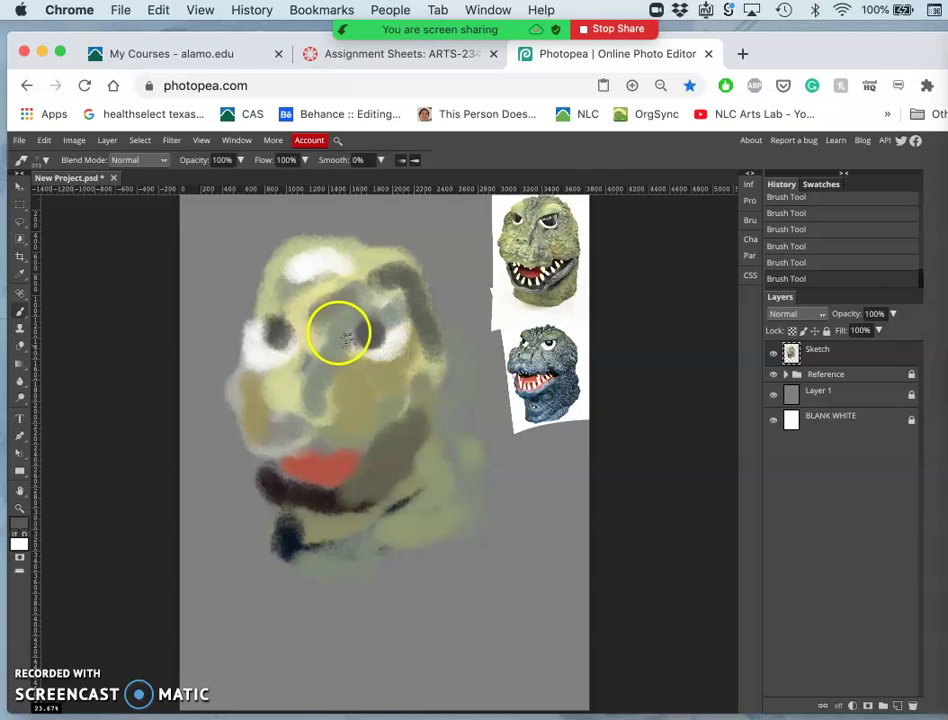
Widen the left side of the face and cover the grey muzzle patch with olive green sampled from the green reference's face
{"action": "left_click", "coordinate": [520, 232], "text": "alt"}
{"action": "mouse_move", "coordinate": [364, 362]}
{"action": "left_mouse_down"}
{"action": "mouse_move", "coordinate": [322, 364]}
{"action": "mouse_move", "coordinate": [302, 335]}
{"action": "mouse_move", "coordinate": [296, 350]}
{"action": "left_mouse_up"}
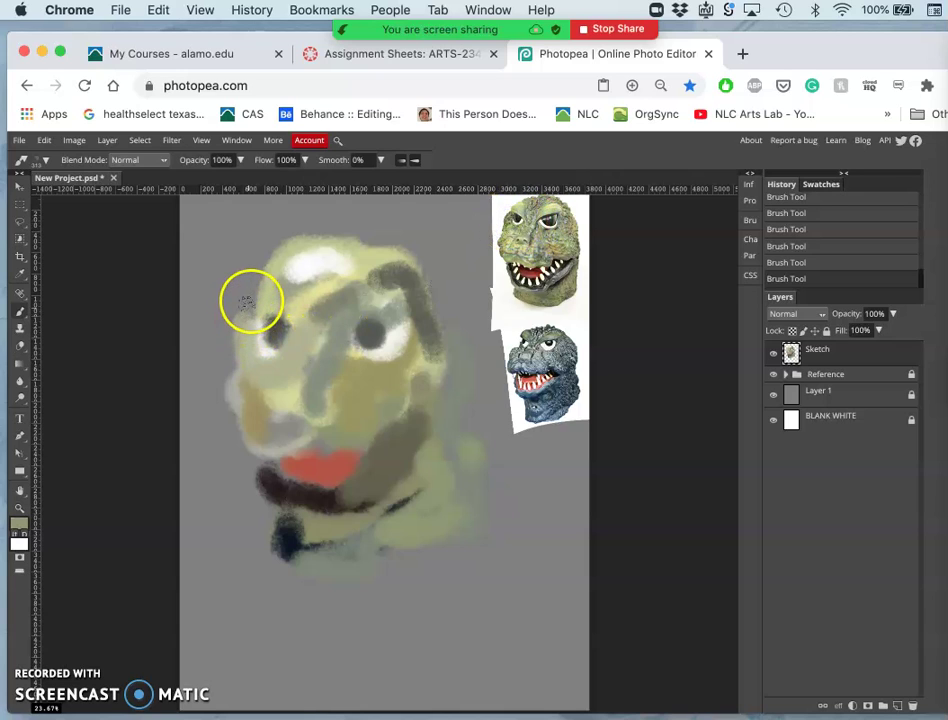
{"action": "left_click_drag", "start_coordinate": [256, 301], "coordinate": [248, 305]}
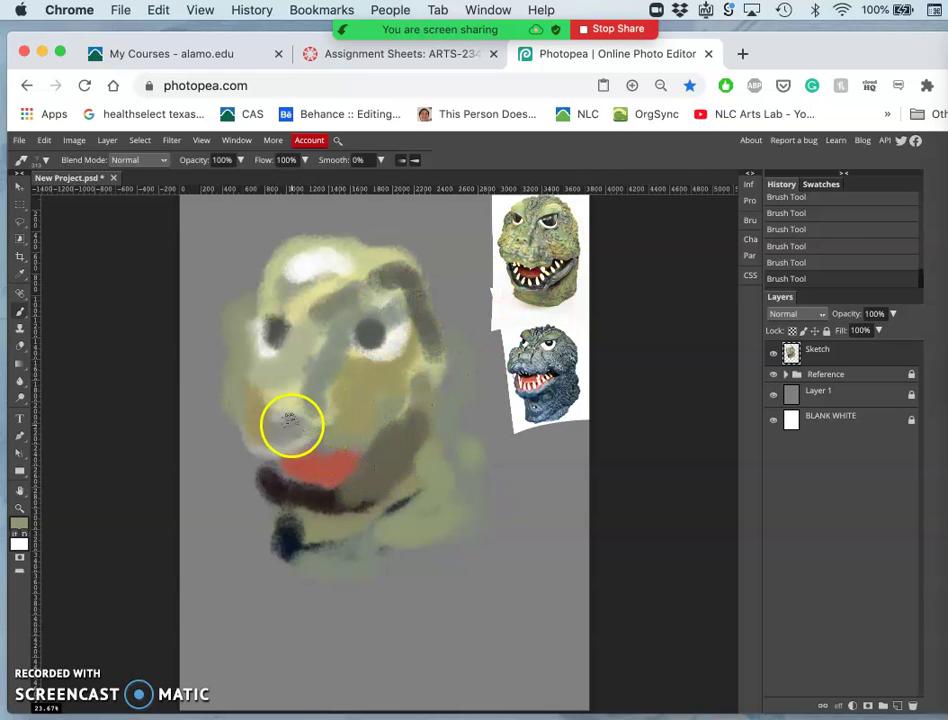
{"action": "right_click", "coordinate": [286, 435]}
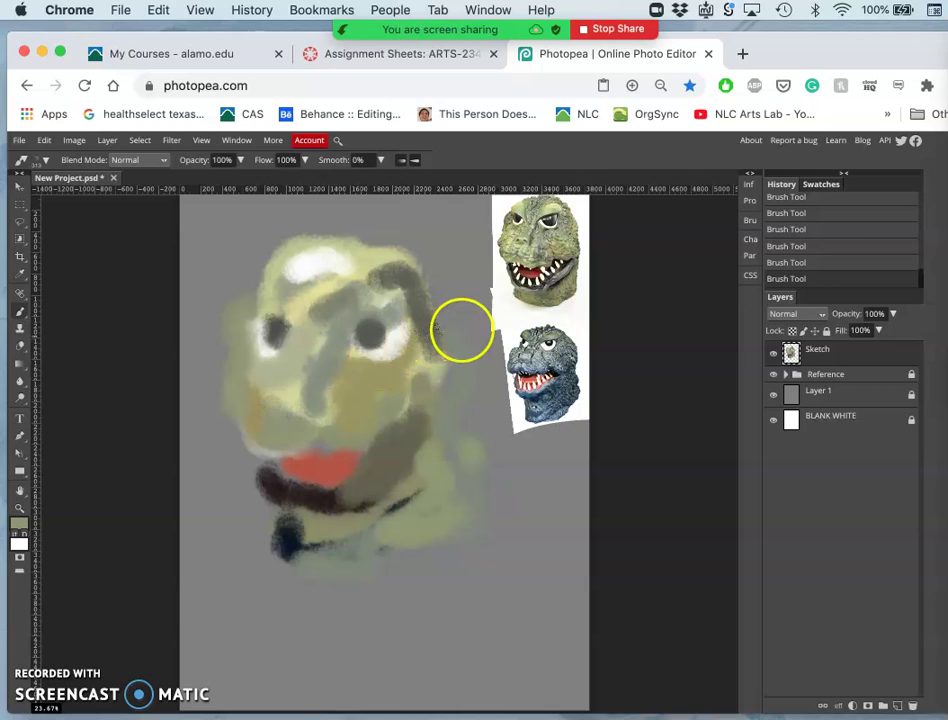
Paint a pale yellow-green upper lip over the top of the red mouth and up toward the right cheek
{"action": "left_click", "coordinate": [532, 241], "text": "alt"}
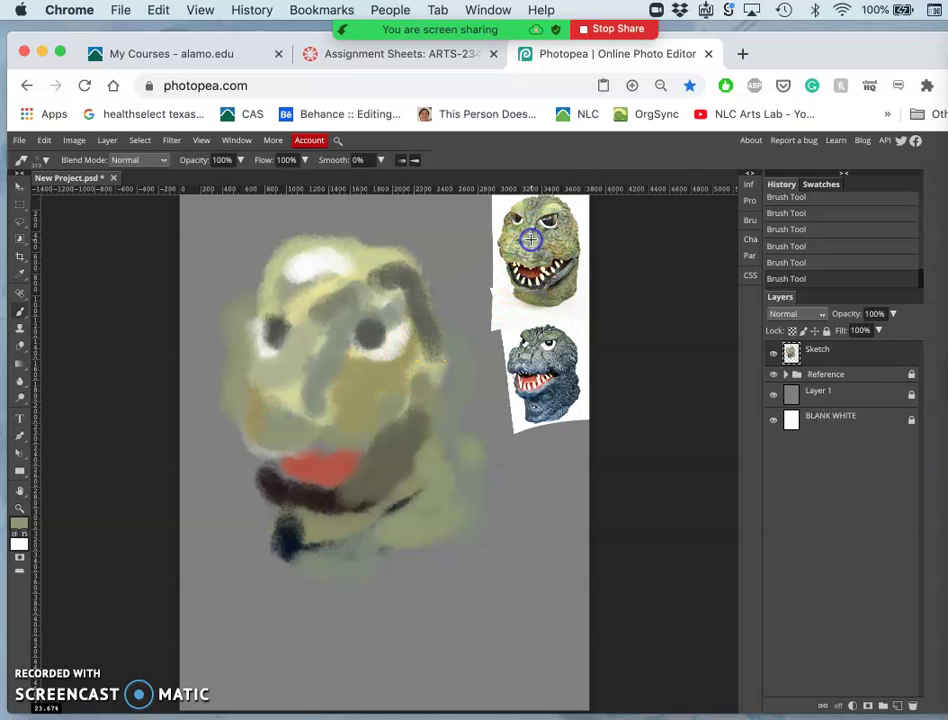
{"action": "left_click", "coordinate": [290, 394], "text": "alt"}
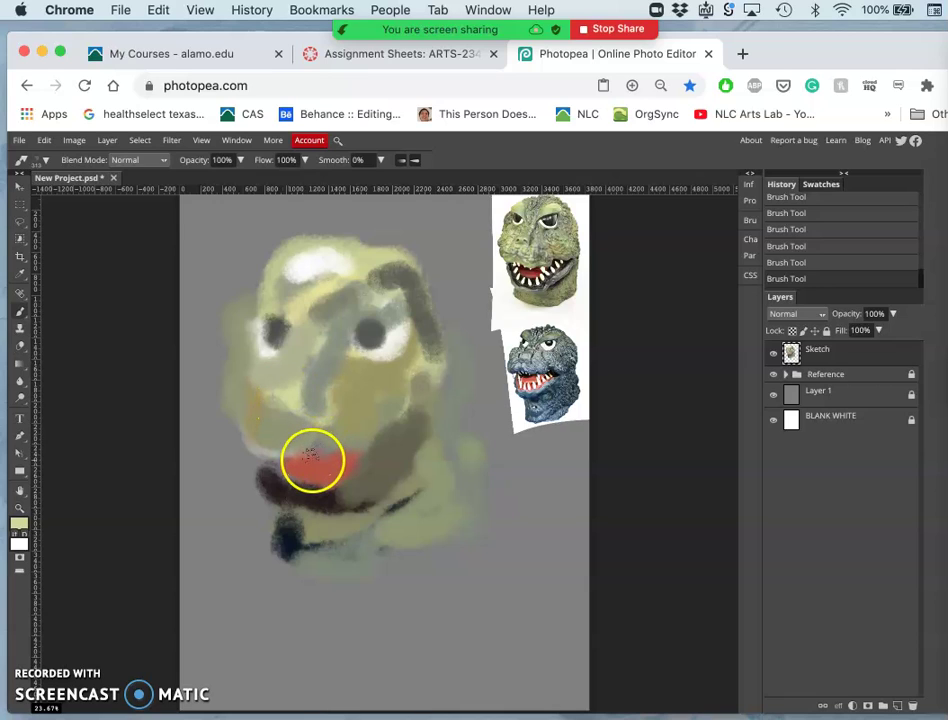
{"action": "left_click", "coordinate": [315, 462], "text": "alt"}
{"action": "mouse_move", "coordinate": [354, 456]}
{"action": "left_mouse_down"}
{"action": "mouse_move", "coordinate": [377, 437]}
{"action": "mouse_move", "coordinate": [286, 449]}
{"action": "mouse_move", "coordinate": [288, 466]}
{"action": "mouse_move", "coordinate": [307, 449]}
{"action": "mouse_move", "coordinate": [308, 462]}
{"action": "left_mouse_up"}
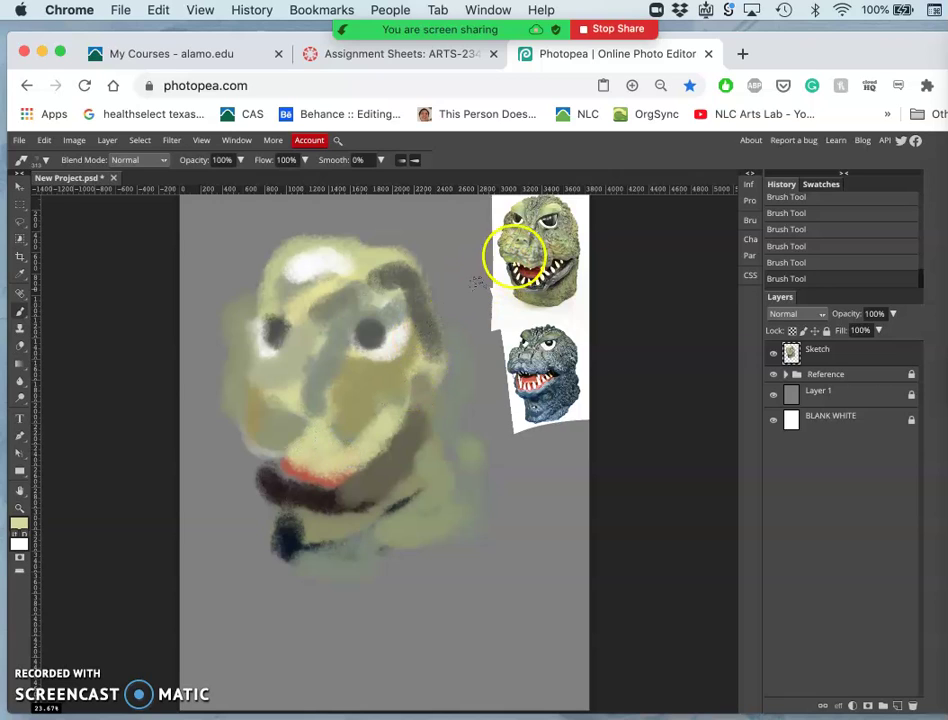
Blend grey-green sampled from the green reference's muzzle over the nose tip and along the right edge of the head
{"action": "left_click", "coordinate": [542, 251], "text": "alt"}
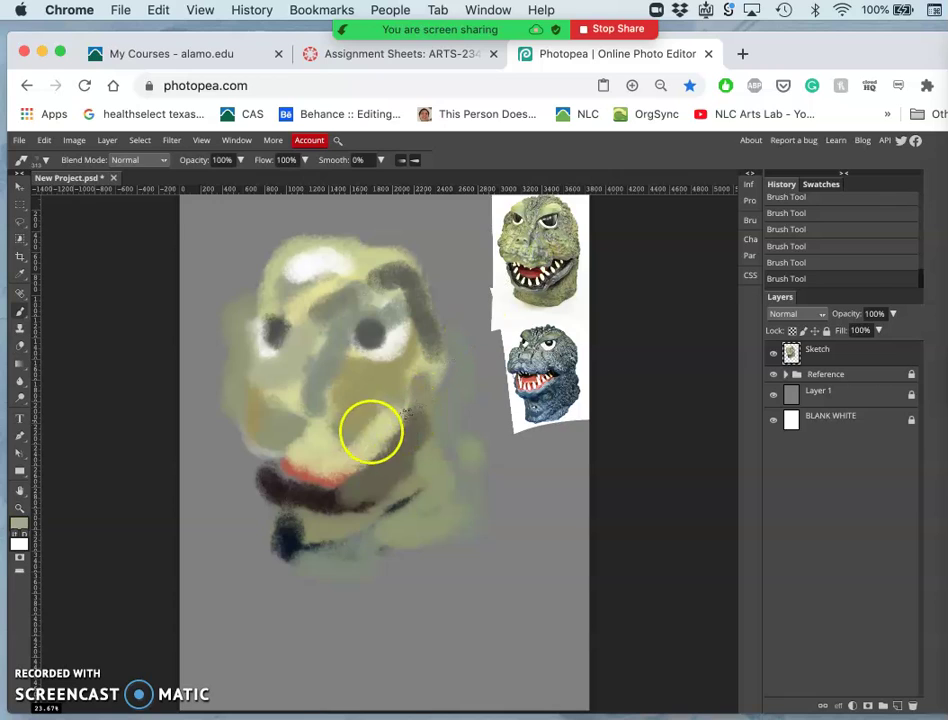
{"action": "mouse_move", "coordinate": [313, 416]}
{"action": "left_mouse_down"}
{"action": "mouse_move", "coordinate": [326, 410]}
{"action": "mouse_move", "coordinate": [322, 430]}
{"action": "left_mouse_up"}
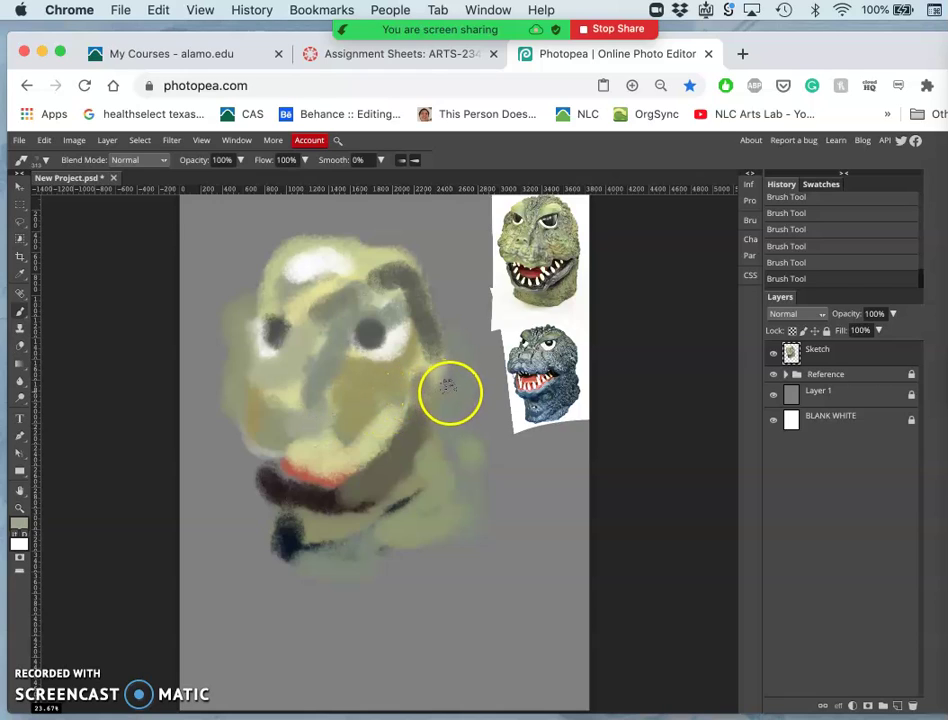
{"action": "left_click_drag", "start_coordinate": [449, 389], "coordinate": [450, 394]}
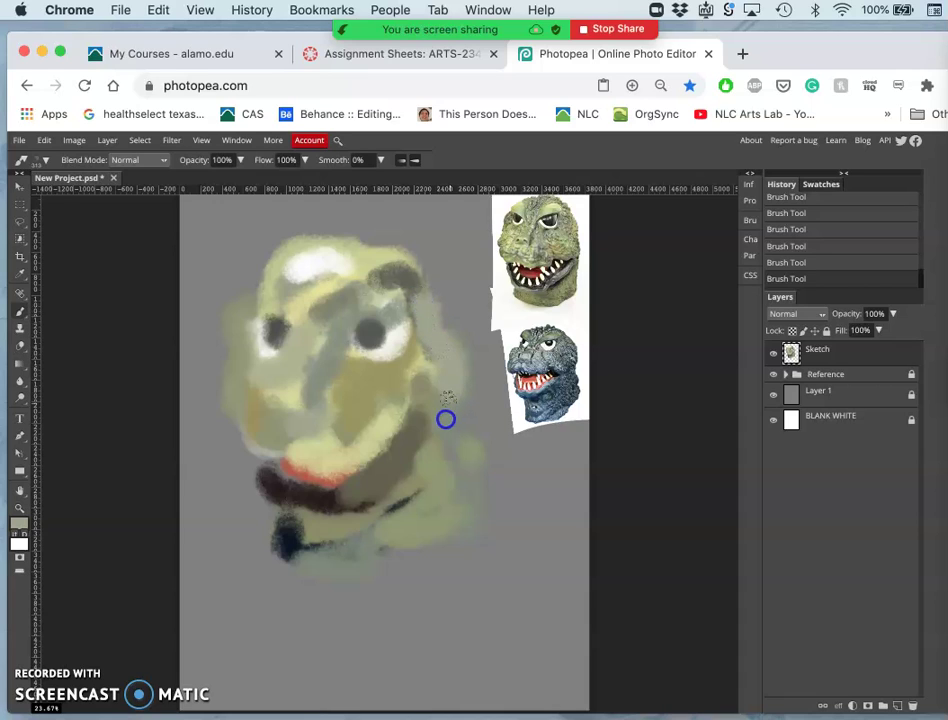
{"action": "left_click_drag", "start_coordinate": [447, 419], "coordinate": [449, 426]}
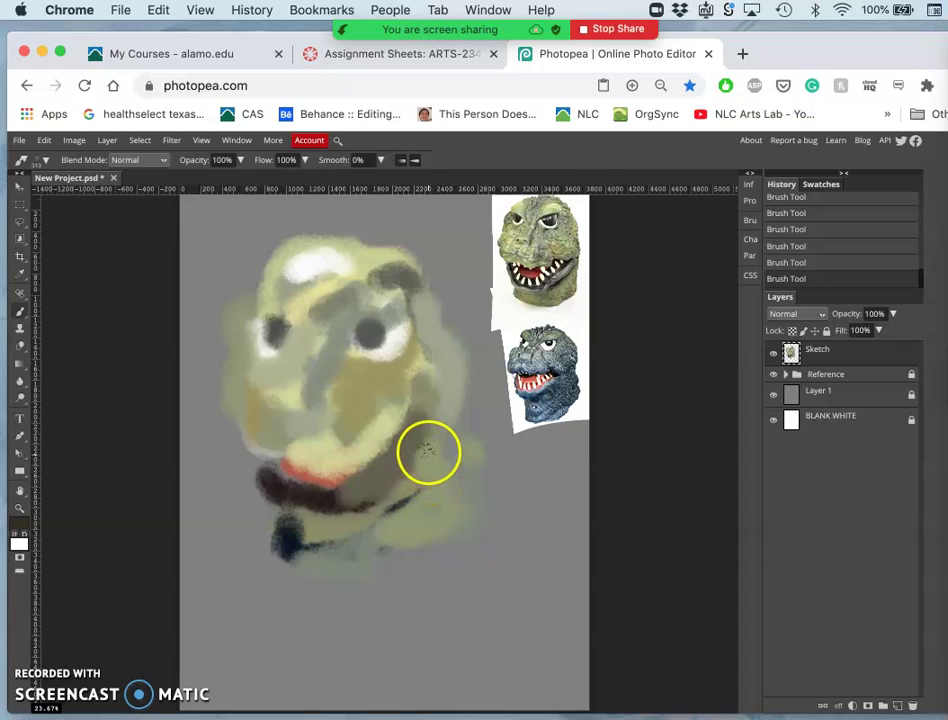
Darken the right lower jaw with deep brown, and add pale yellow-green to the right cheek and left side of the muzzle
{"action": "left_click_drag", "start_coordinate": [427, 453], "coordinate": [379, 498]}
{"action": "left_click", "coordinate": [434, 370], "text": "alt"}
{"action": "mouse_move", "coordinate": [423, 361]}
{"action": "left_mouse_down"}
{"action": "mouse_move", "coordinate": [402, 404]}
{"action": "mouse_move", "coordinate": [352, 416]}
{"action": "mouse_move", "coordinate": [387, 410]}
{"action": "mouse_move", "coordinate": [357, 384]}
{"action": "mouse_move", "coordinate": [404, 389]}
{"action": "left_mouse_up"}
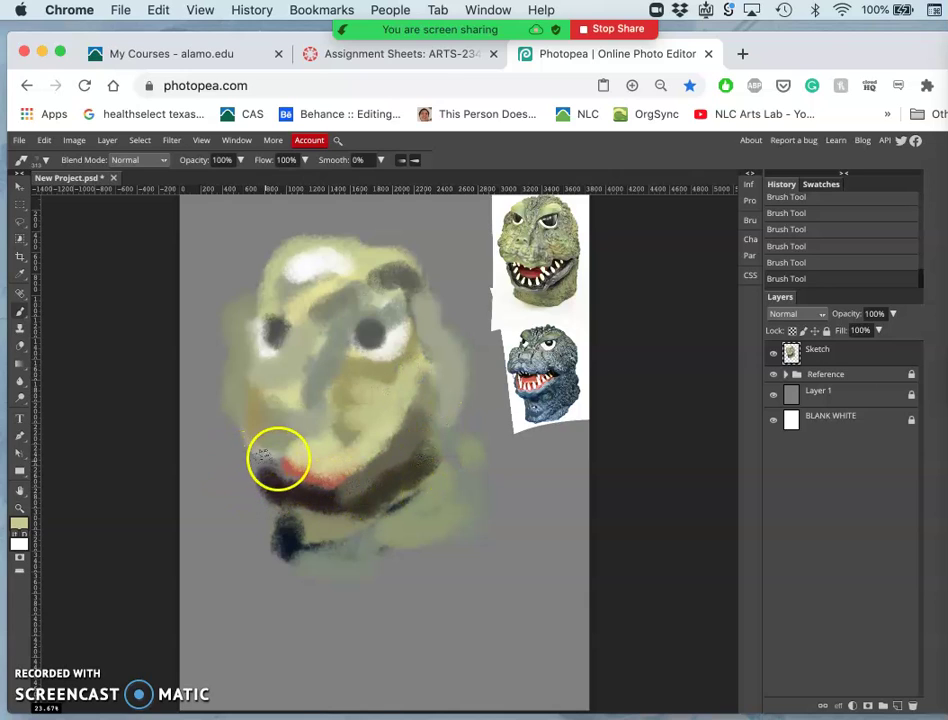
{"action": "left_click_drag", "start_coordinate": [285, 455], "coordinate": [267, 457]}
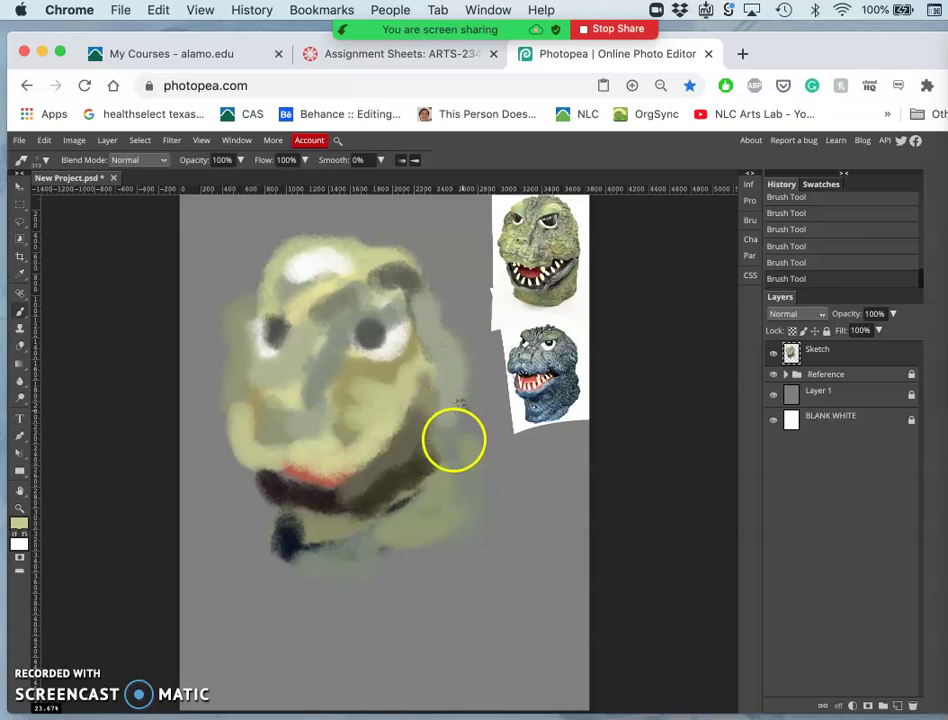
Paint olive green sampled from the neck below the right upper lip, and repaint the mouth opening in muted red
{"action": "left_click", "coordinate": [431, 517], "text": "alt"}
{"action": "left_click_drag", "start_coordinate": [390, 430], "coordinate": [399, 440]}
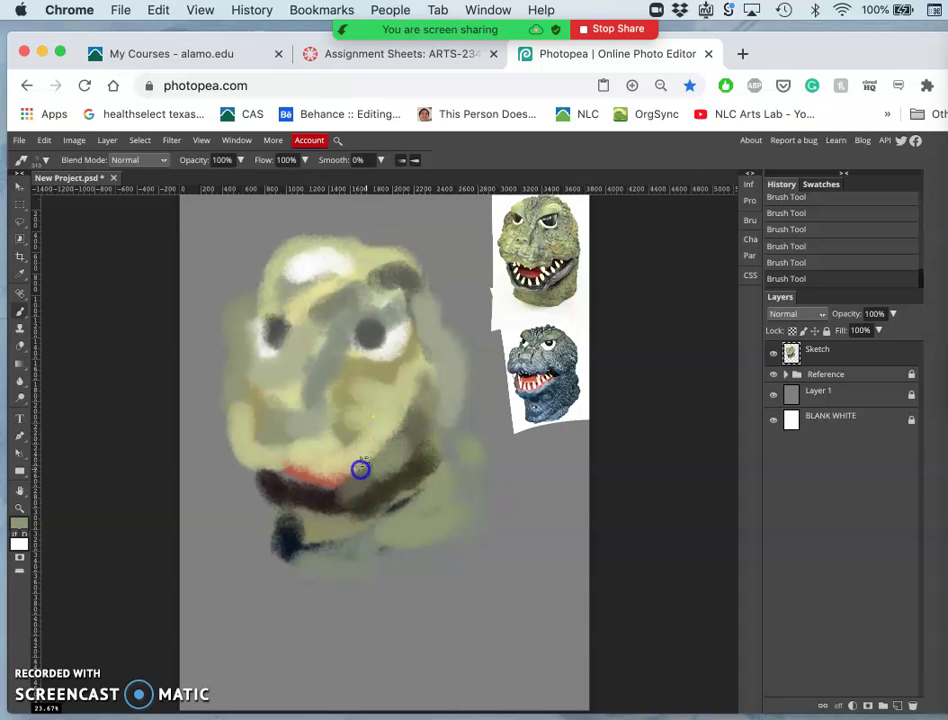
{"action": "mouse_move", "coordinate": [389, 440]}
{"action": "left_mouse_down"}
{"action": "mouse_move", "coordinate": [417, 404]}
{"action": "mouse_move", "coordinate": [435, 400]}
{"action": "mouse_move", "coordinate": [454, 415]}
{"action": "mouse_move", "coordinate": [429, 429]}
{"action": "mouse_move", "coordinate": [377, 419]}
{"action": "mouse_move", "coordinate": [370, 393]}
{"action": "mouse_move", "coordinate": [421, 365]}
{"action": "mouse_move", "coordinate": [442, 395]}
{"action": "mouse_move", "coordinate": [434, 409]}
{"action": "mouse_move", "coordinate": [319, 415]}
{"action": "mouse_move", "coordinate": [300, 480]}
{"action": "left_mouse_up"}
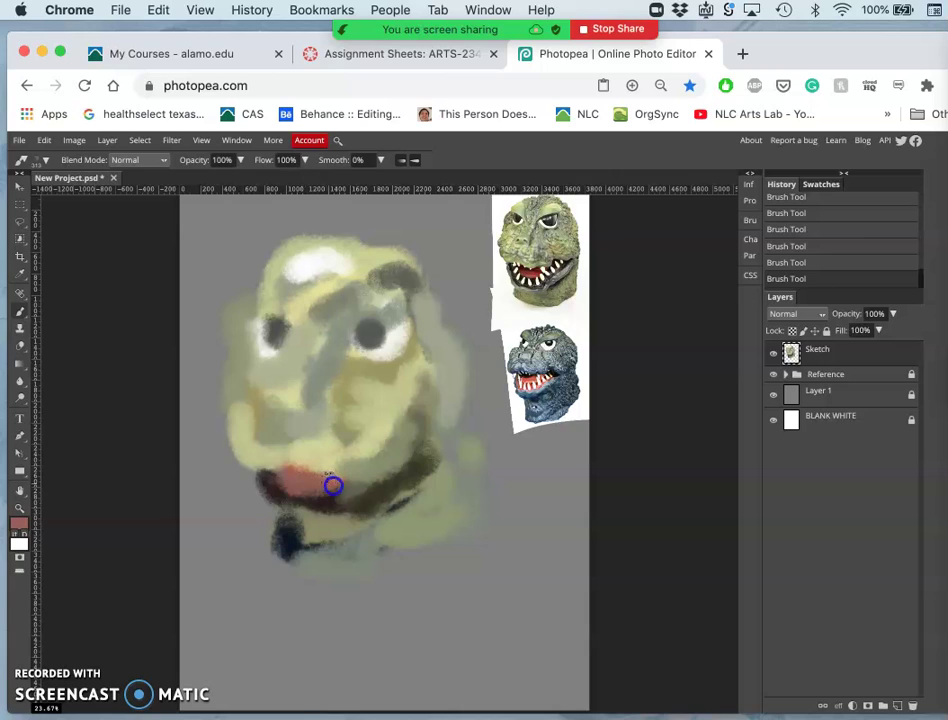
Paint a navy shadow under the chin and a blue patch on the right jaw, plus a tan band down the head's right edge
{"action": "mouse_move", "coordinate": [337, 486]}
{"action": "left_mouse_down"}
{"action": "mouse_move", "coordinate": [415, 437]}
{"action": "mouse_move", "coordinate": [399, 457]}
{"action": "mouse_move", "coordinate": [352, 461]}
{"action": "mouse_move", "coordinate": [381, 461]}
{"action": "mouse_move", "coordinate": [471, 397]}
{"action": "mouse_move", "coordinate": [365, 509]}
{"action": "mouse_move", "coordinate": [356, 506]}
{"action": "mouse_move", "coordinate": [344, 536]}
{"action": "mouse_move", "coordinate": [296, 543]}
{"action": "mouse_move", "coordinate": [363, 546]}
{"action": "left_mouse_up"}
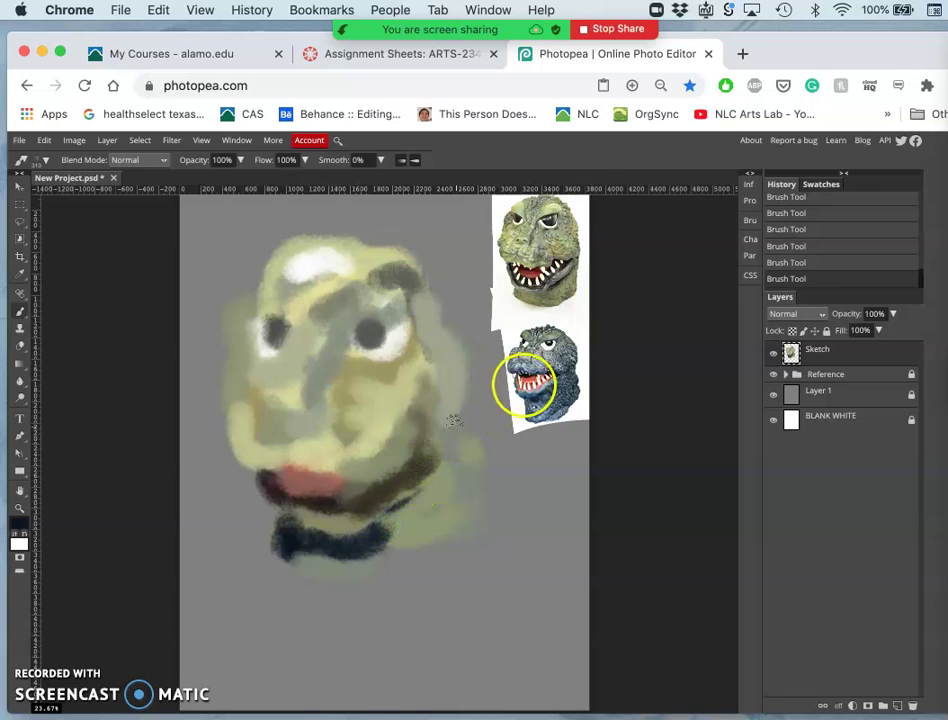
{"action": "left_click", "coordinate": [561, 374], "text": "alt"}
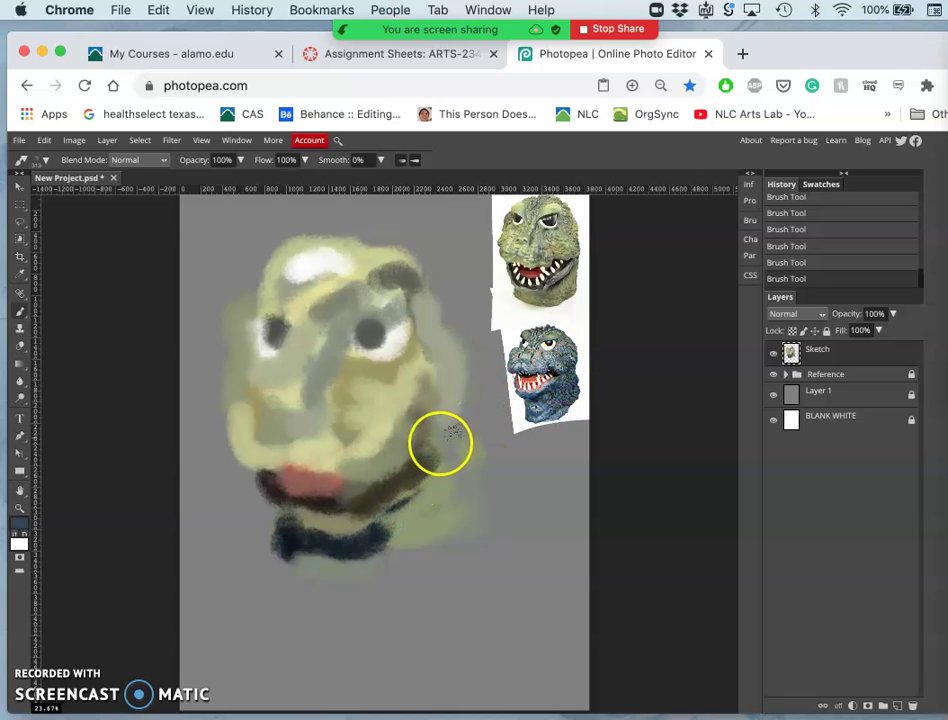
{"action": "mouse_move", "coordinate": [420, 442]}
{"action": "left_mouse_down"}
{"action": "mouse_move", "coordinate": [471, 354]}
{"action": "mouse_move", "coordinate": [525, 320]}
{"action": "mouse_move", "coordinate": [577, 212]}
{"action": "mouse_move", "coordinate": [574, 229]}
{"action": "mouse_move", "coordinate": [471, 341]}
{"action": "mouse_move", "coordinate": [414, 318]}
{"action": "left_mouse_up"}
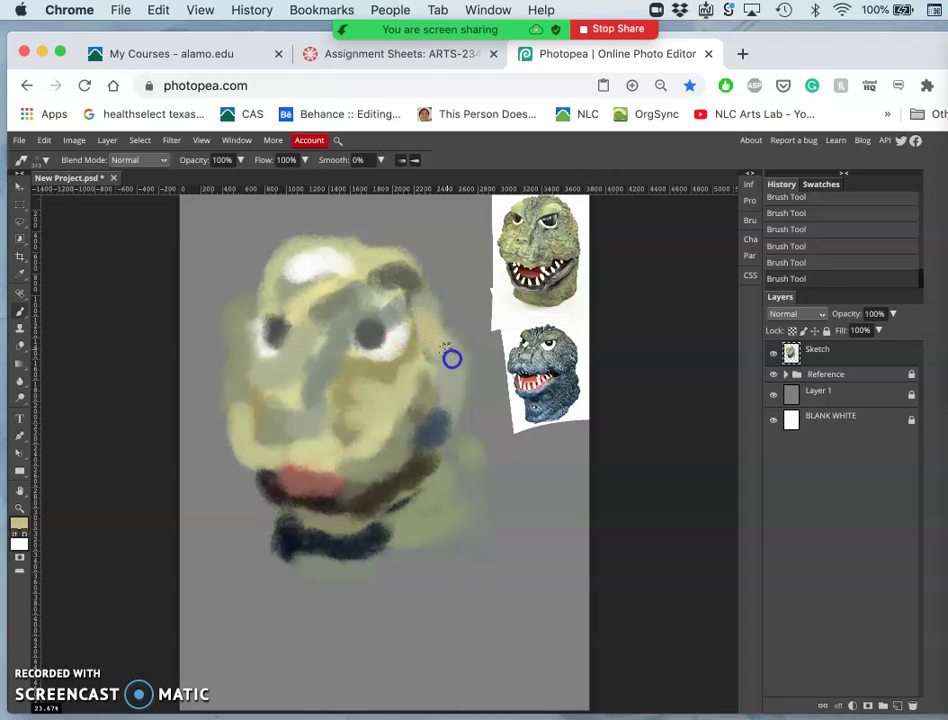
{"action": "left_click_drag", "start_coordinate": [453, 370], "coordinate": [458, 404]}
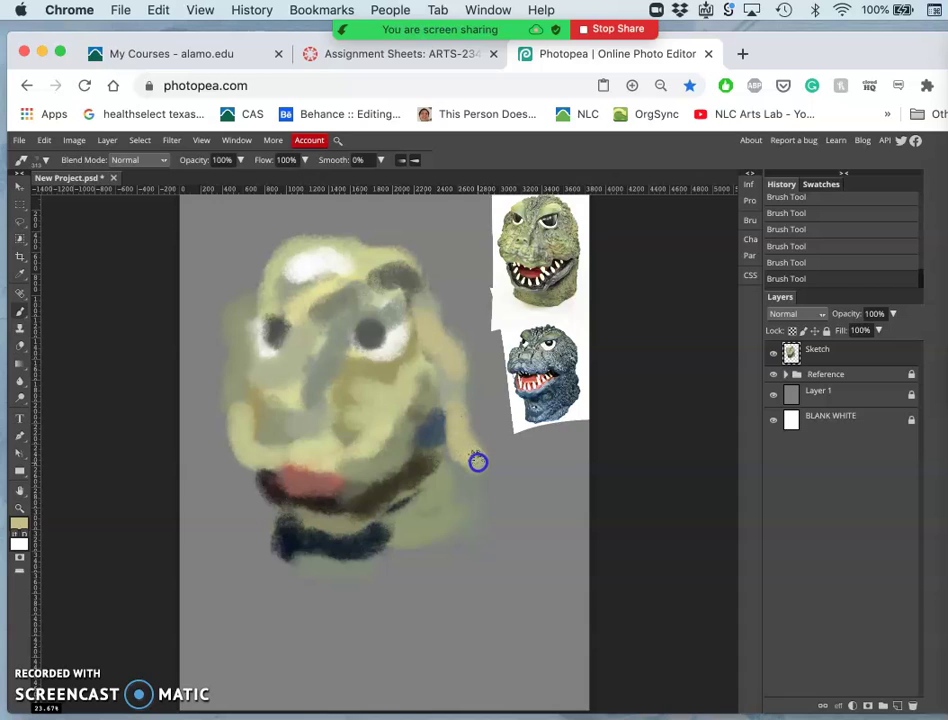